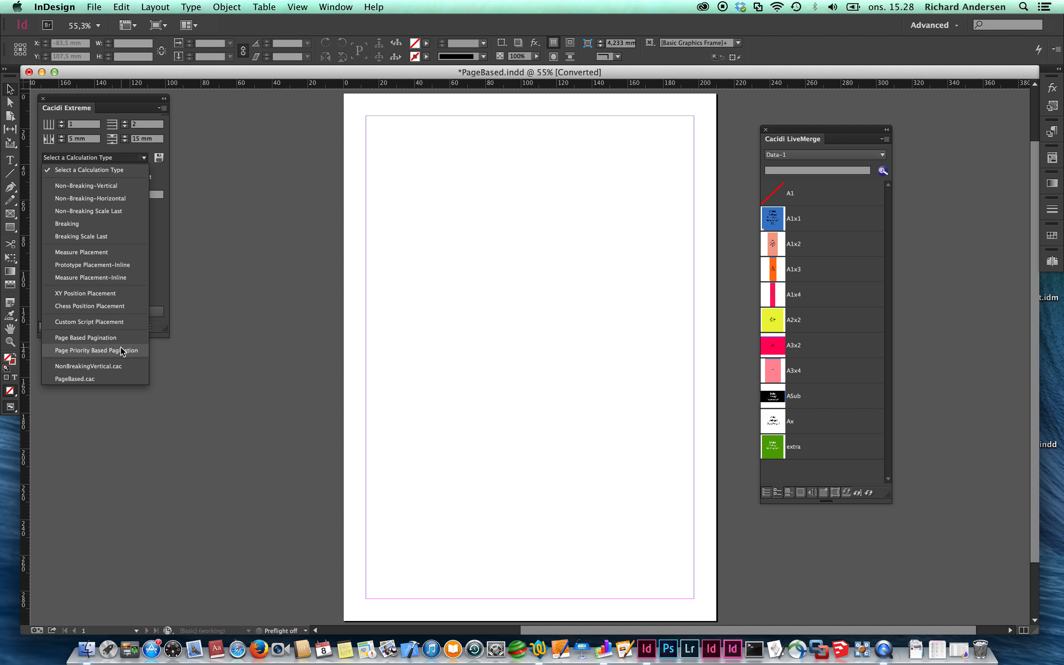
# - Switch the Cacidi Extreme panel to the design settings and set the page grid to 3 item columns and 4 rows
pyautogui.click(335, 358)
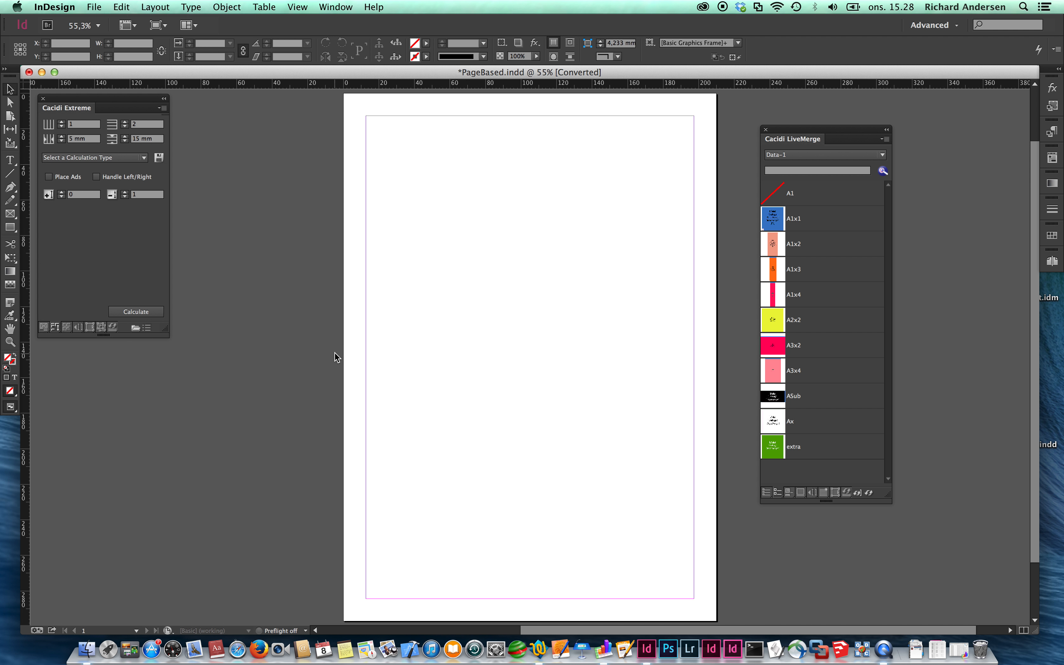
pyautogui.click(44, 327)
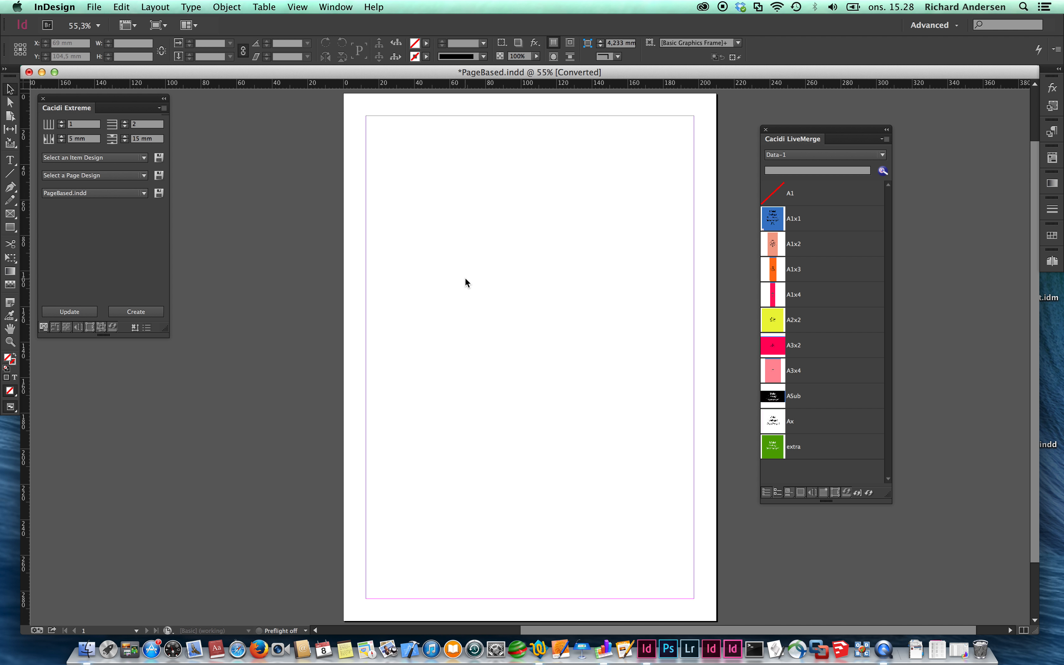
pyautogui.doubleClick(77, 124)
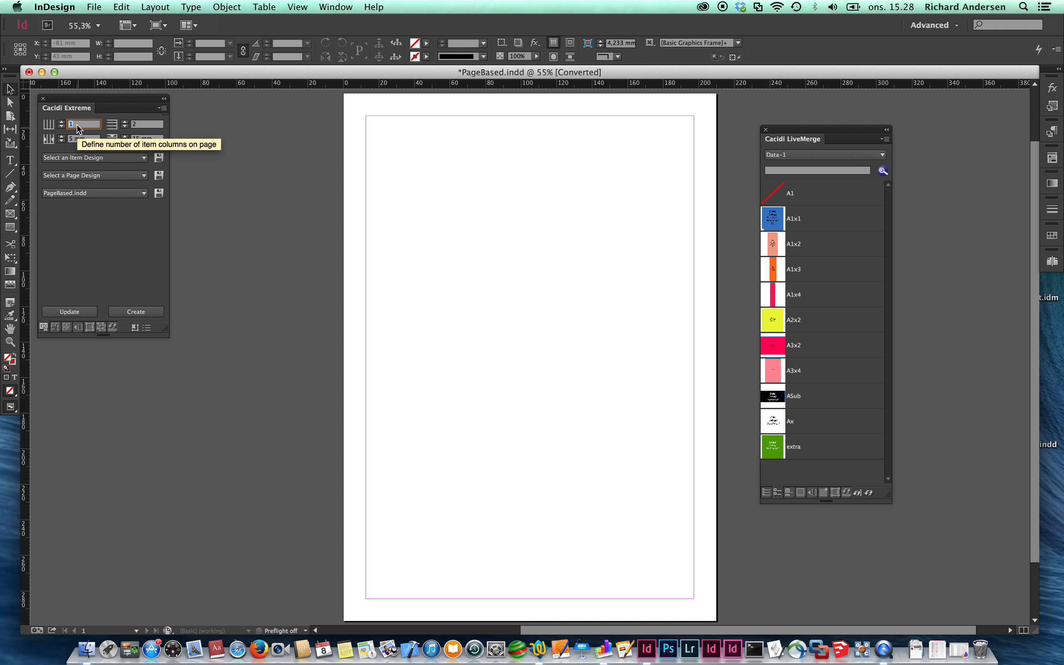
pyautogui.write('3')
pyautogui.press('Tab')
pyautogui.write('4')
pyautogui.press('Tab')
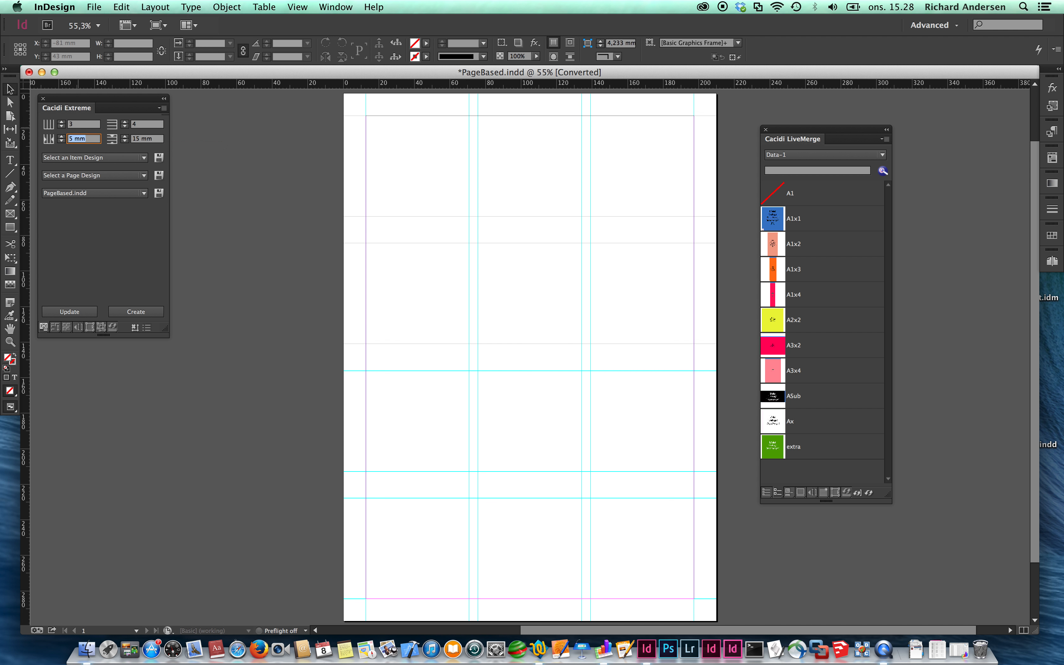
# - Set both the column spacing and the row spacing of the item grid to 3 mm
pyautogui.write('3')
pyautogui.press('Tab')
pyautogui.write('3')
pyautogui.press('Tab')
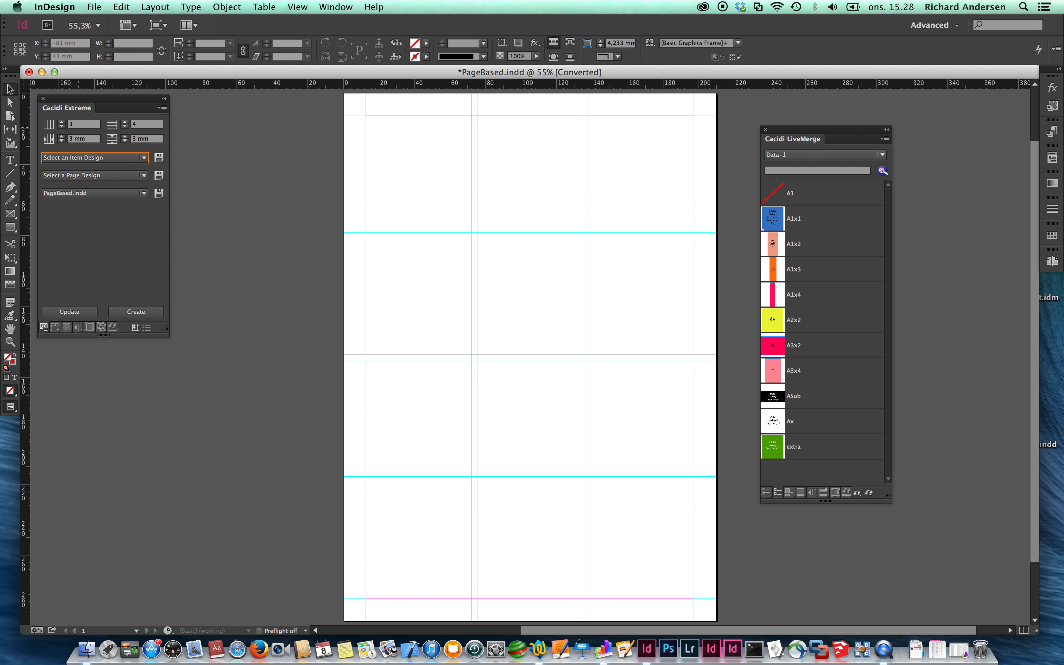
# - Preview the item designs A1x1.idms, A1x2.idms and A3x2.idms in turn on the page and delete the preview
pyautogui.click(81, 155)
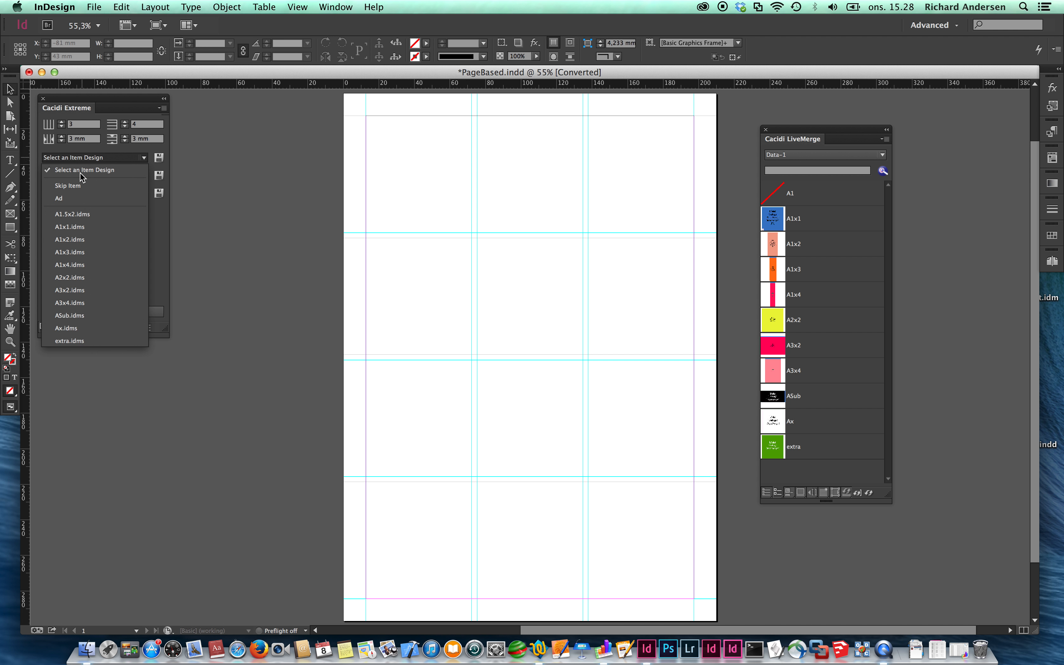
pyautogui.click(74, 229)
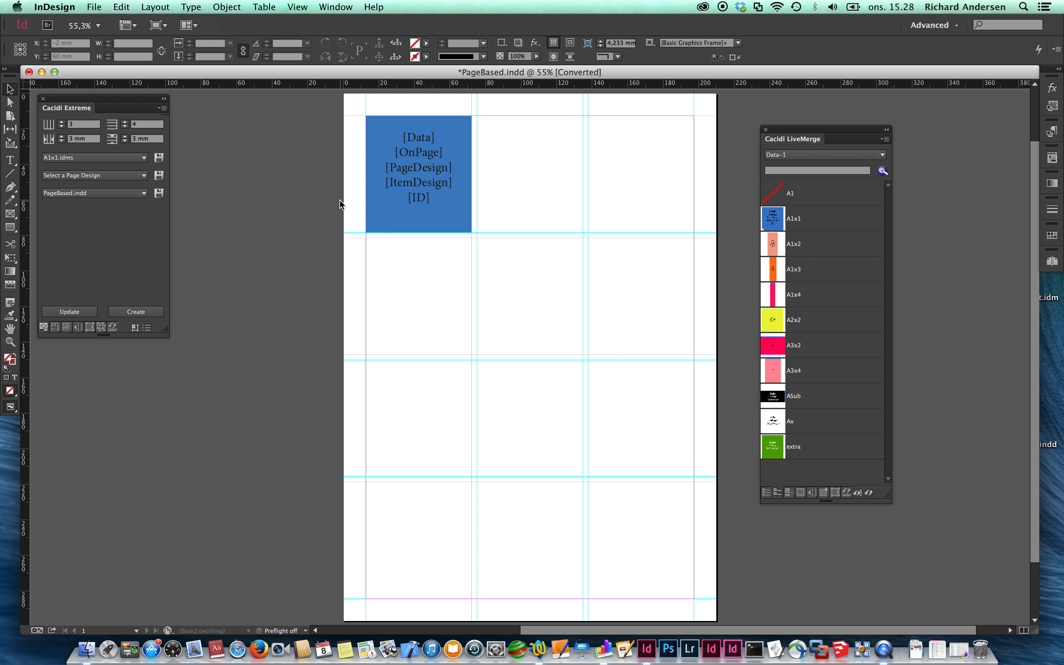
pyautogui.click(448, 189)
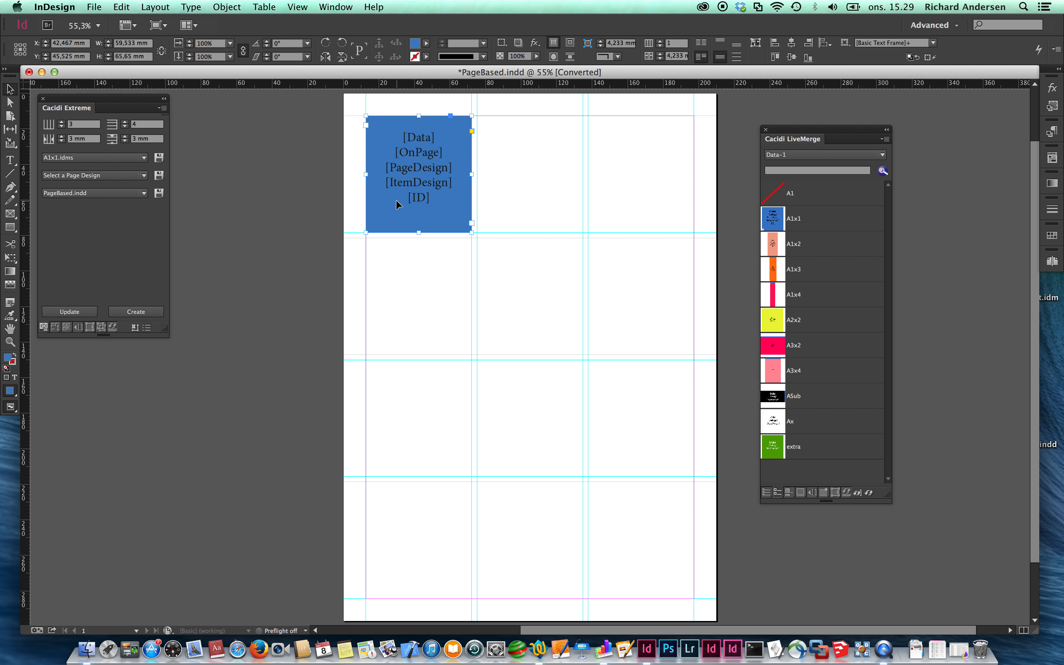
pyautogui.click(132, 158)
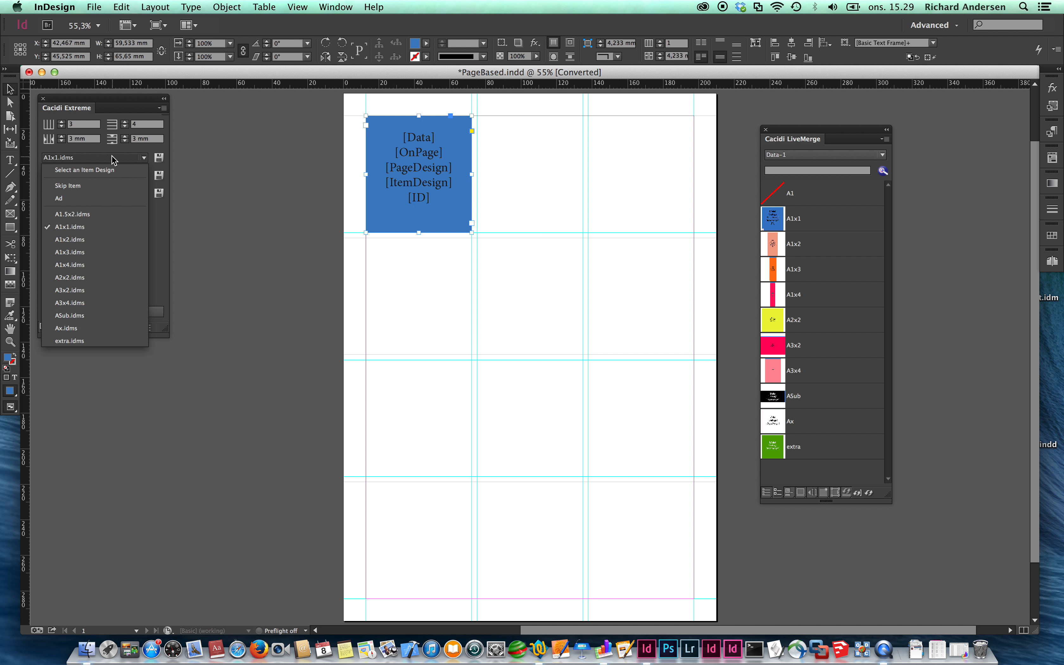
pyautogui.click(95, 240)
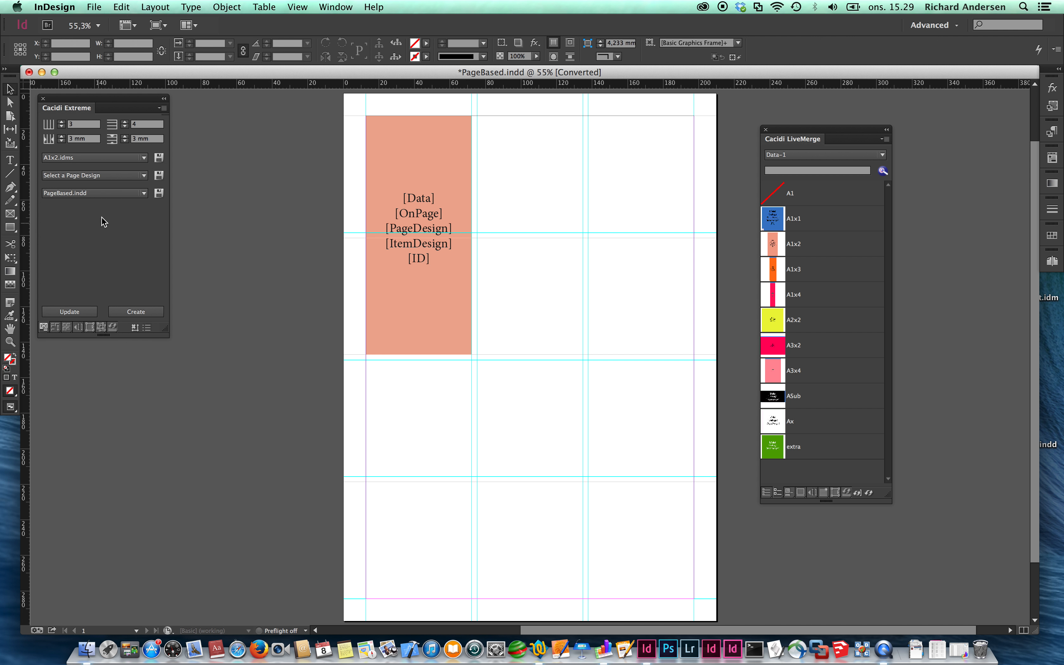
pyautogui.click(100, 157)
pyautogui.click(91, 290)
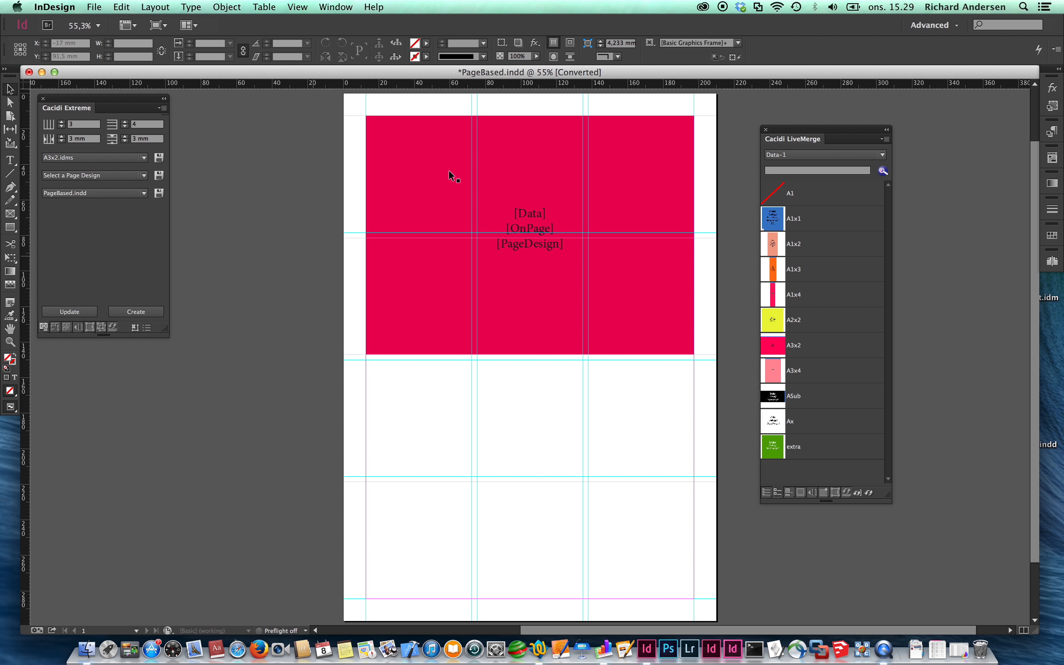
pyautogui.click(423, 163)
pyautogui.press('Delete')
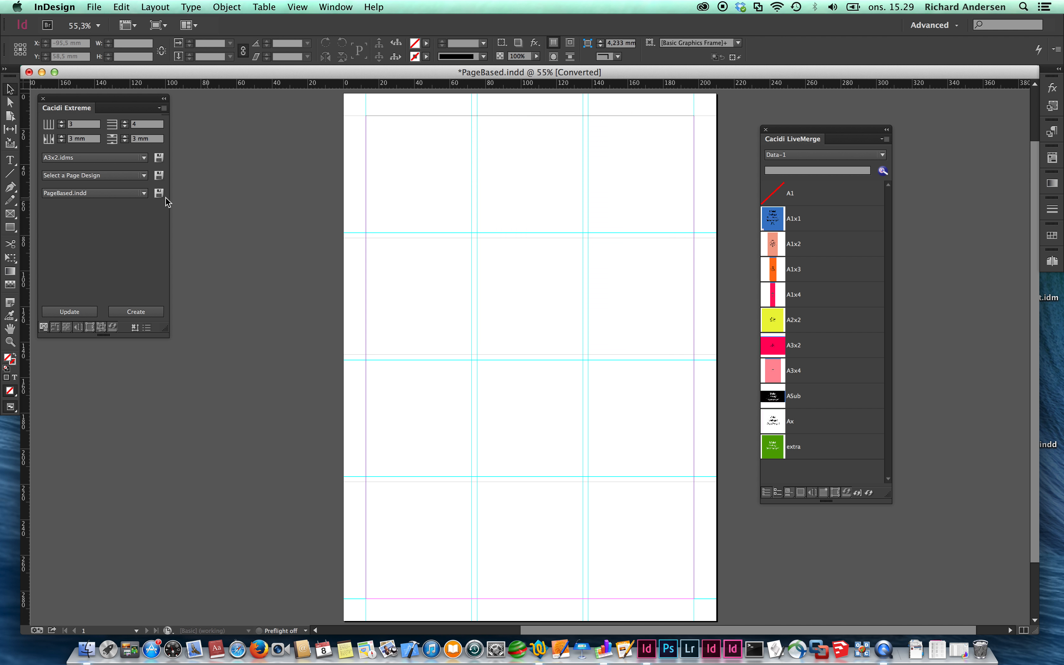
# - Start a new page design on the grid and delete item slots 2, 5 and 6
pyautogui.click(127, 176)
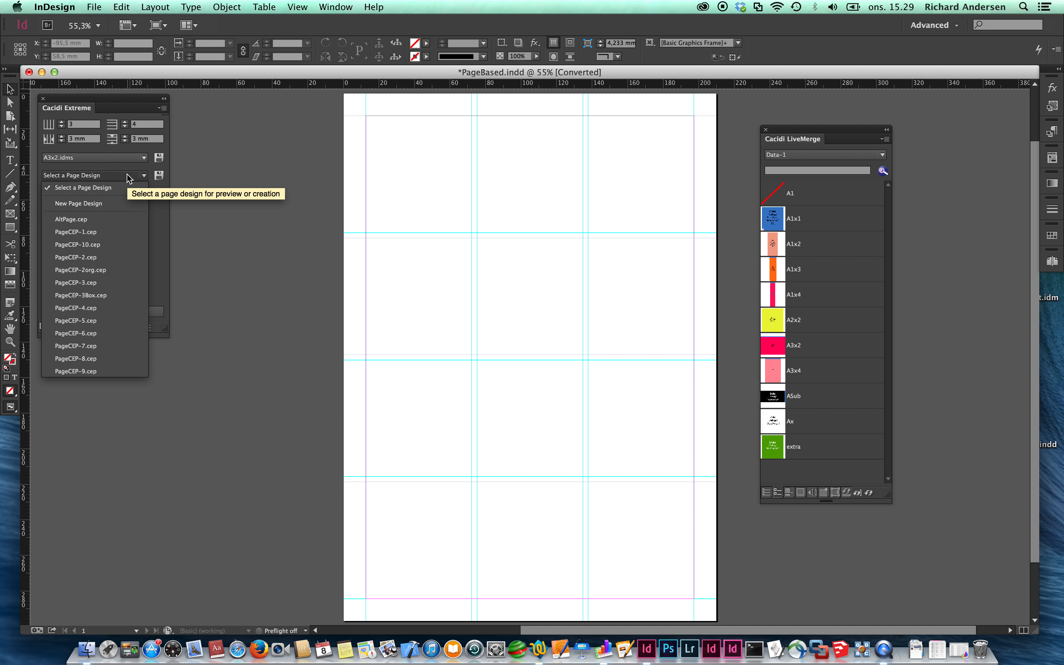
pyautogui.click(122, 204)
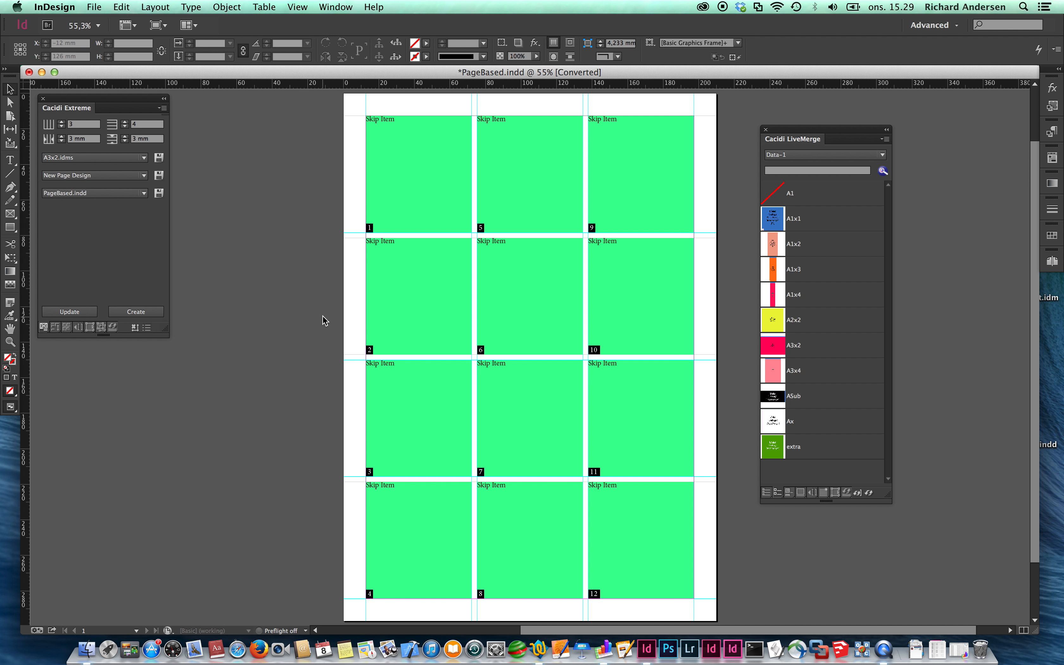
pyautogui.moveTo(521, 104); pyautogui.dragTo(426, 309)
pyautogui.press('Delete')
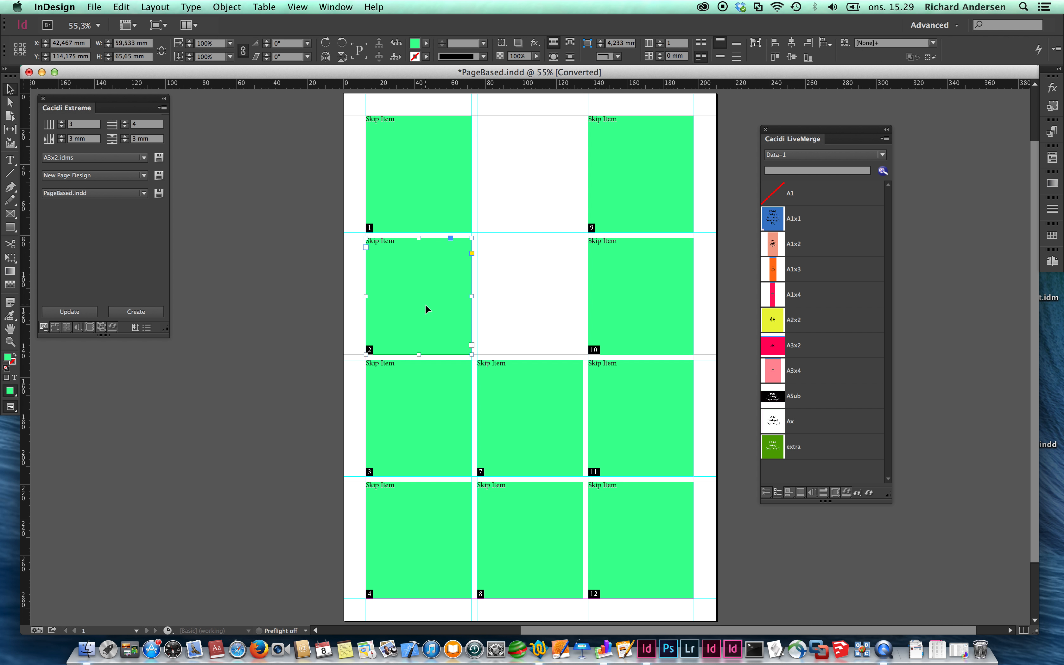
pyautogui.press('Delete')
# - Enlarge slot 1 to span two columns and two rows and assign it the item design A2x2.idms
pyautogui.click(458, 203)
pyautogui.moveTo(472, 232); pyautogui.dragTo(583, 354)
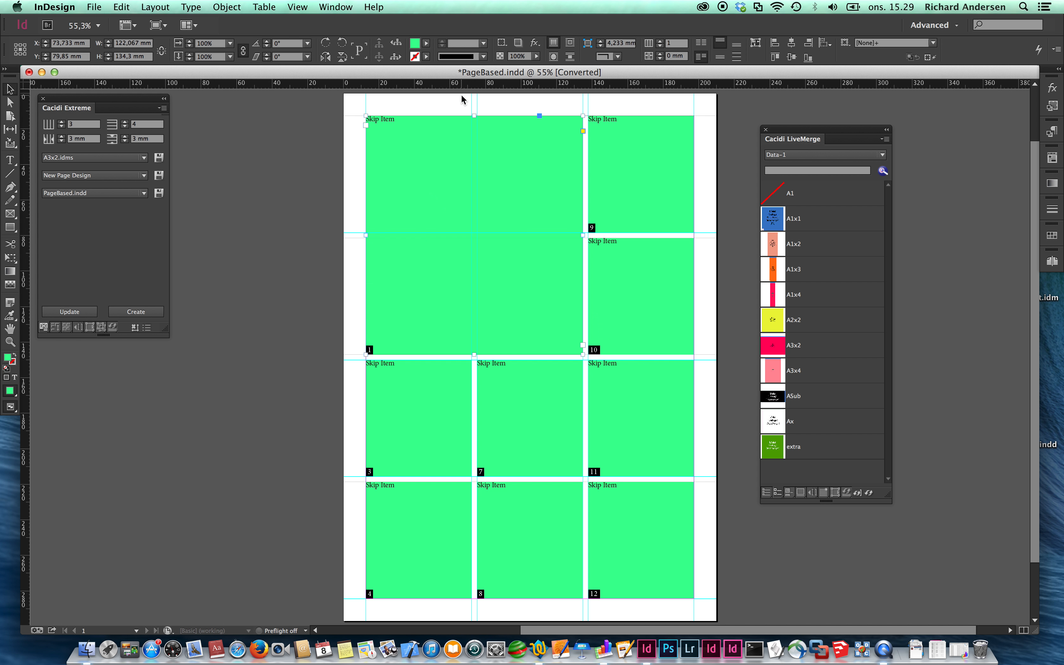
pyautogui.click(113, 158)
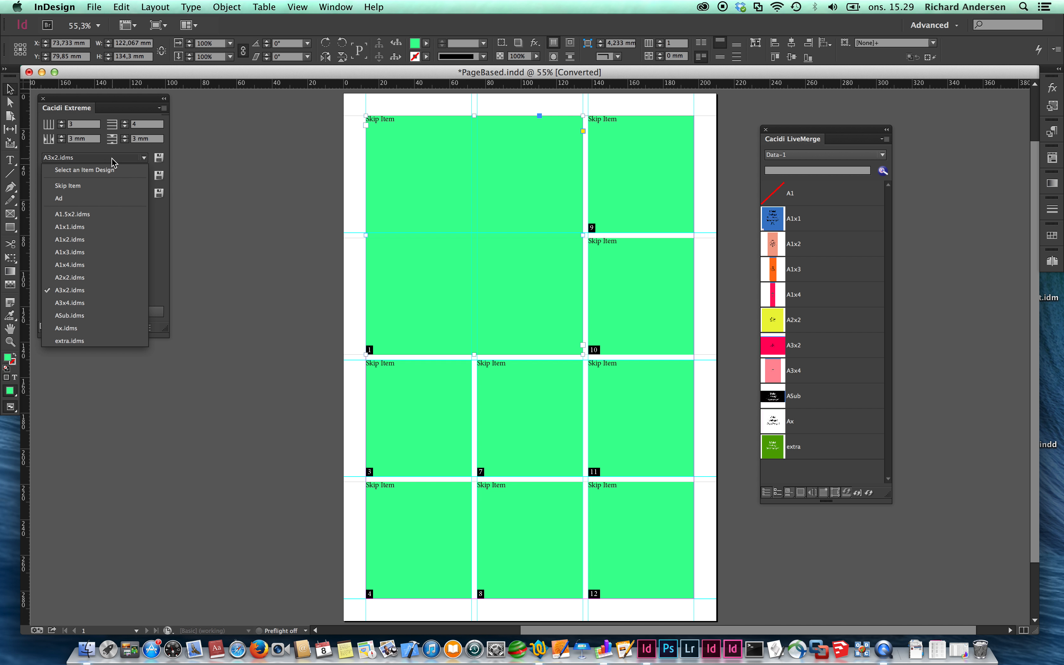
pyautogui.click(97, 279)
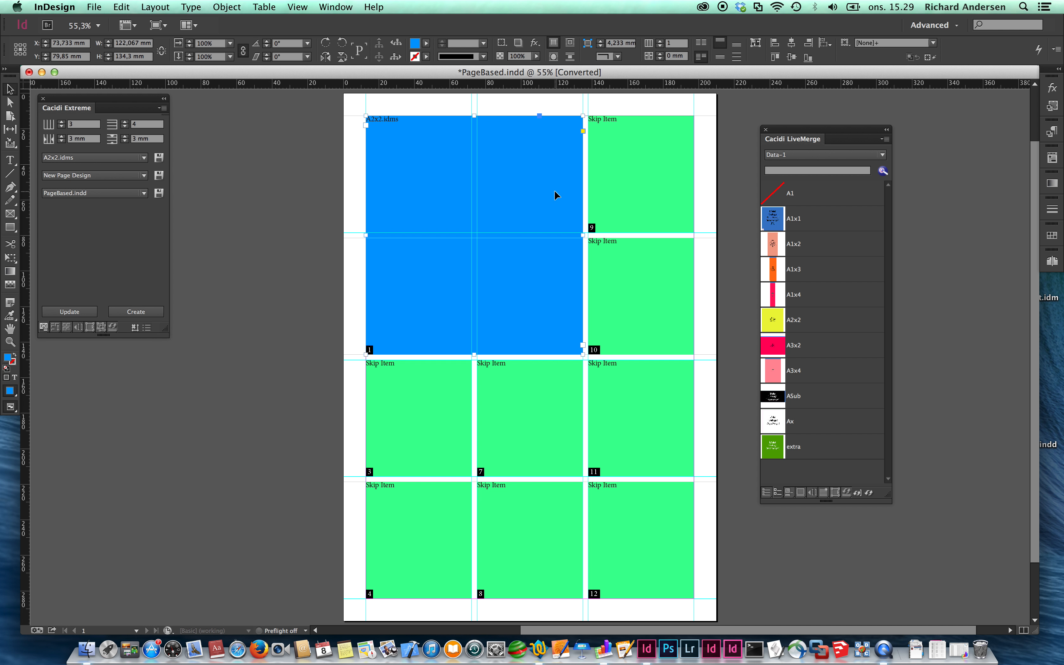
# - Assign the item design A1x1.idms to slots 3, 4, 7, 8, 9 and 10
pyautogui.click(681, 293)
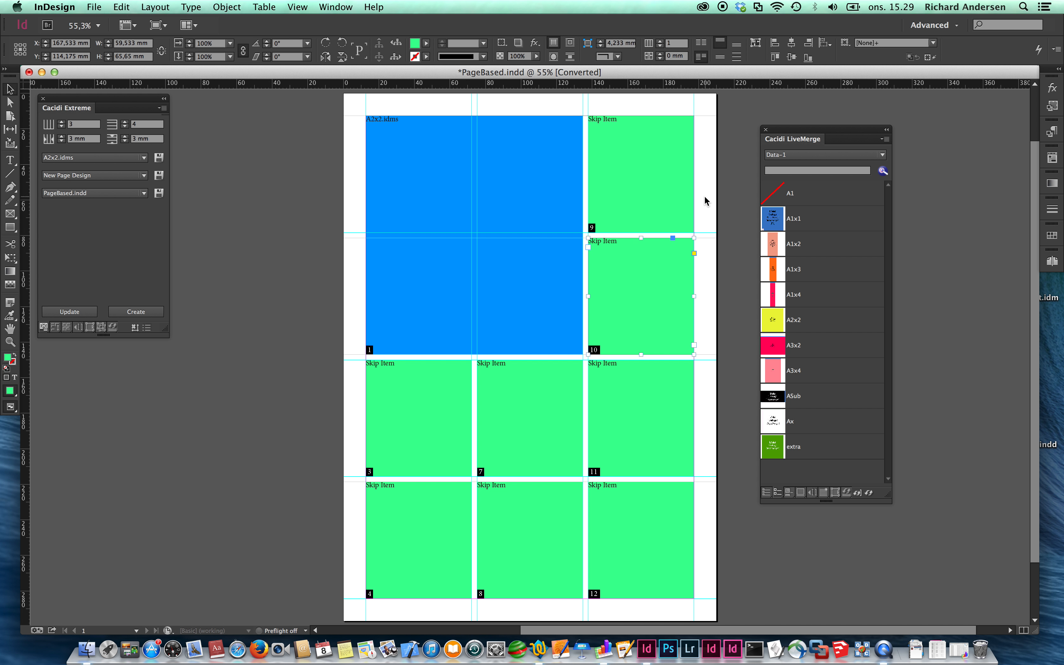
pyautogui.moveTo(705, 201); pyautogui.dragTo(661, 318)
pyautogui.moveTo(354, 419); pyautogui.dragTo(551, 538)
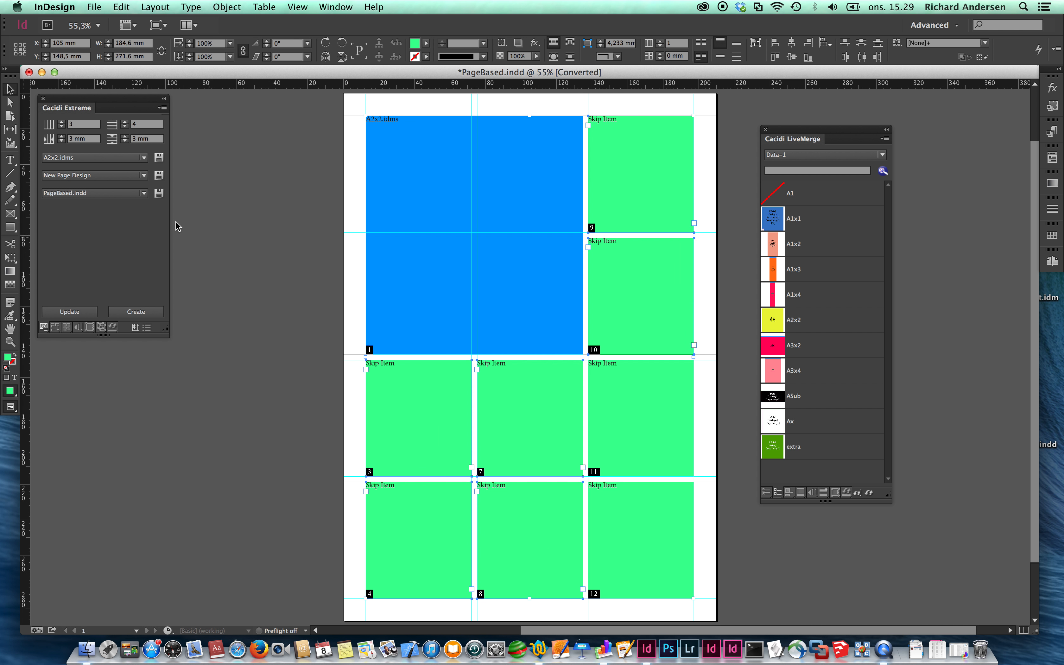
pyautogui.click(84, 167)
pyautogui.click(82, 234)
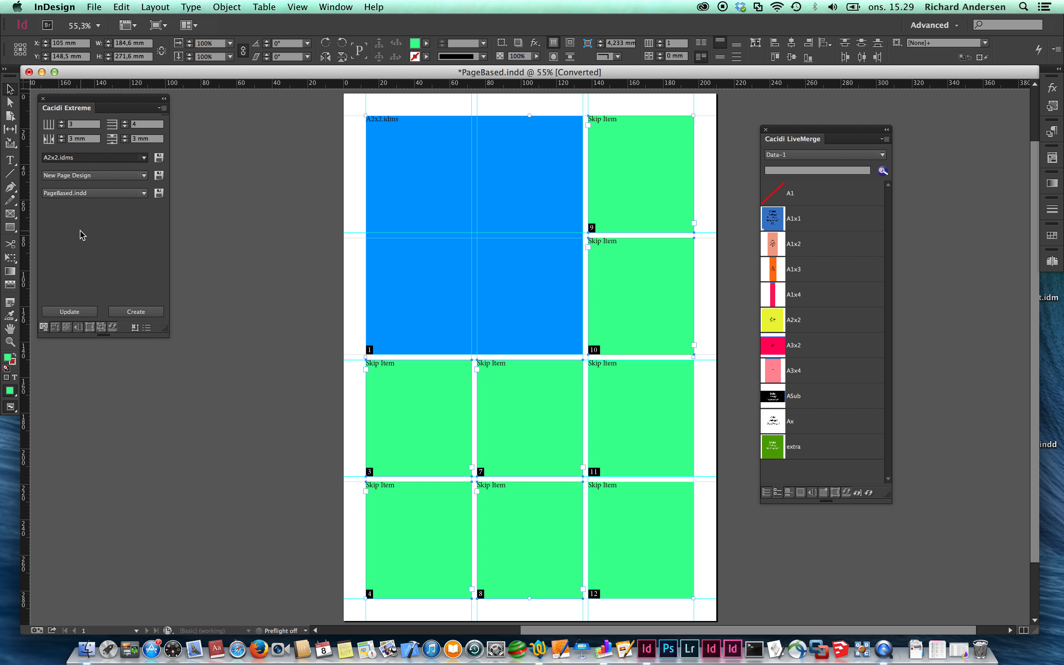
# - Assign the item design A1x2.idms to slot 11 and extend it down over the space of slot 12, removing slot 12
pyautogui.click(660, 414)
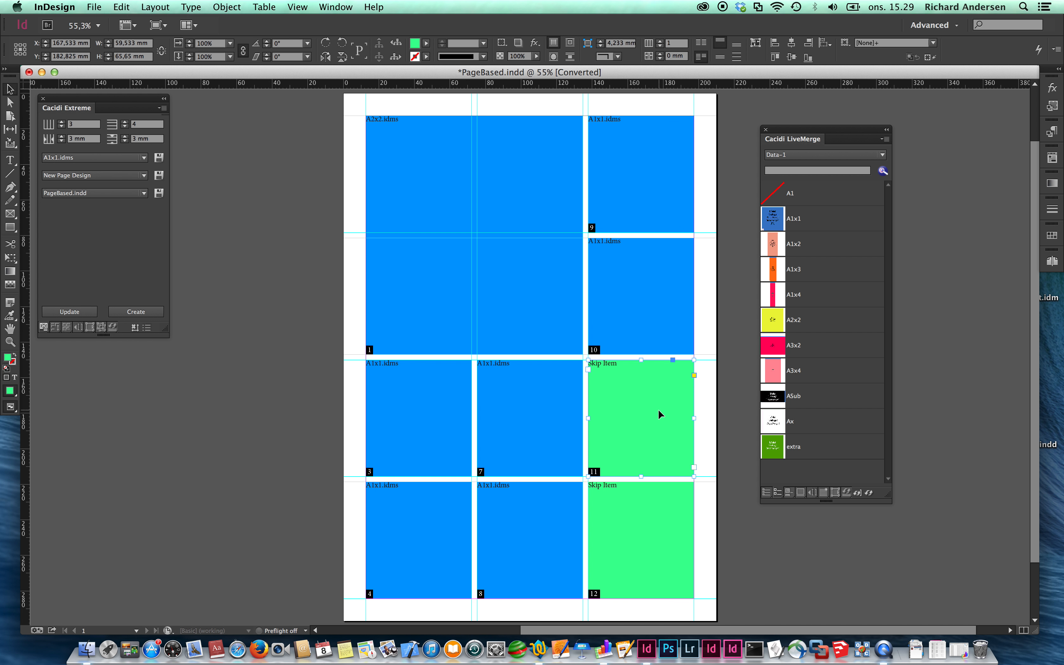
pyautogui.click(110, 158)
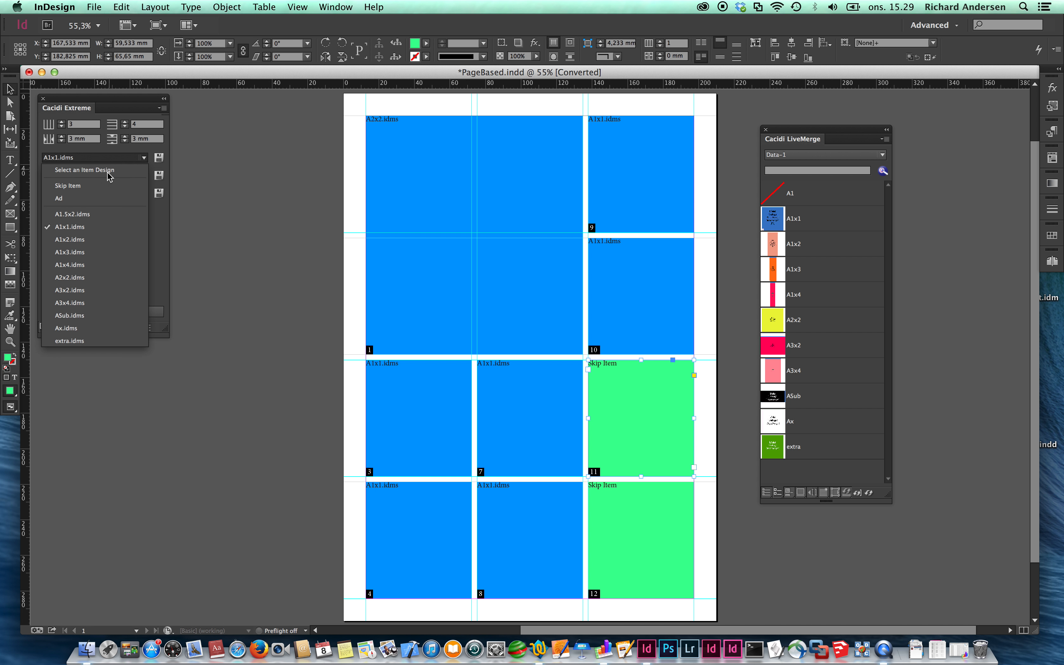
pyautogui.click(70, 239)
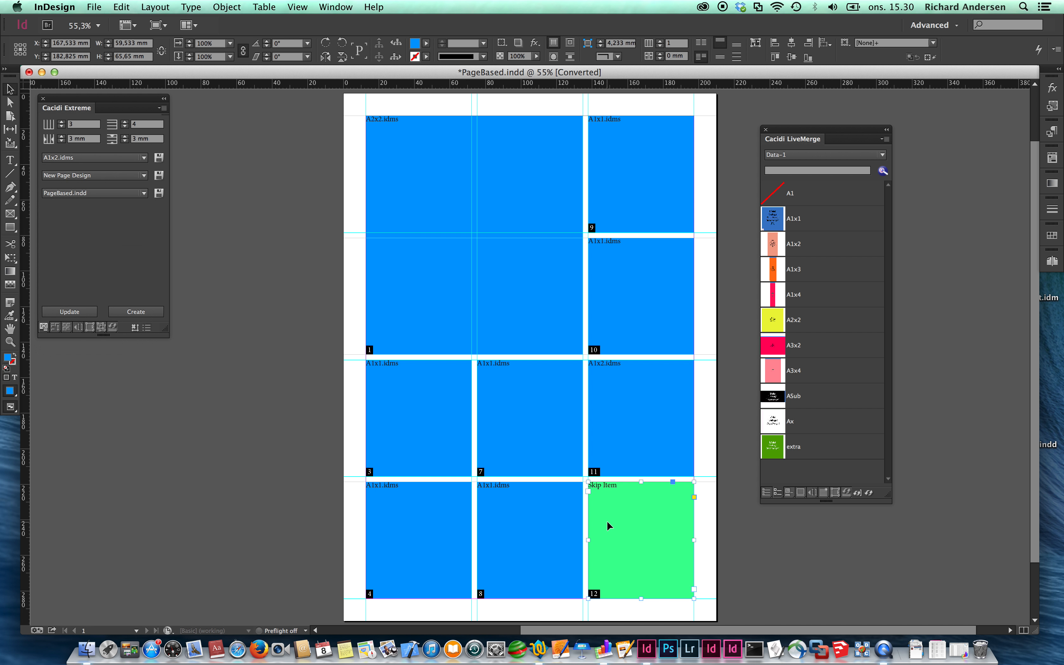
pyautogui.click(651, 437)
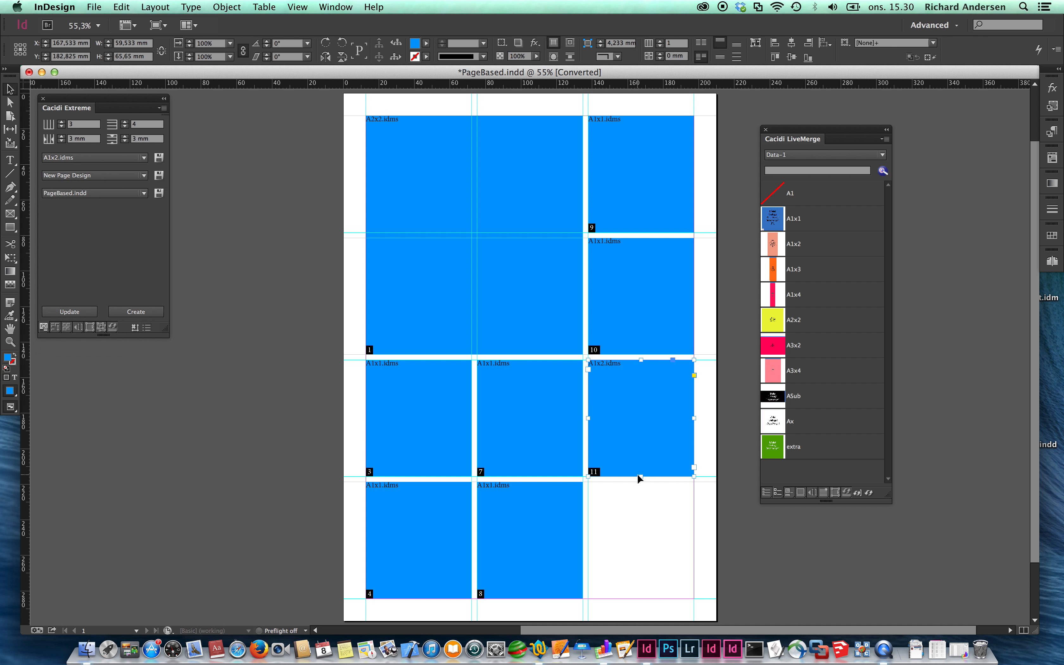
pyautogui.moveTo(640, 478); pyautogui.dragTo(643, 597)
pyautogui.click(741, 549)
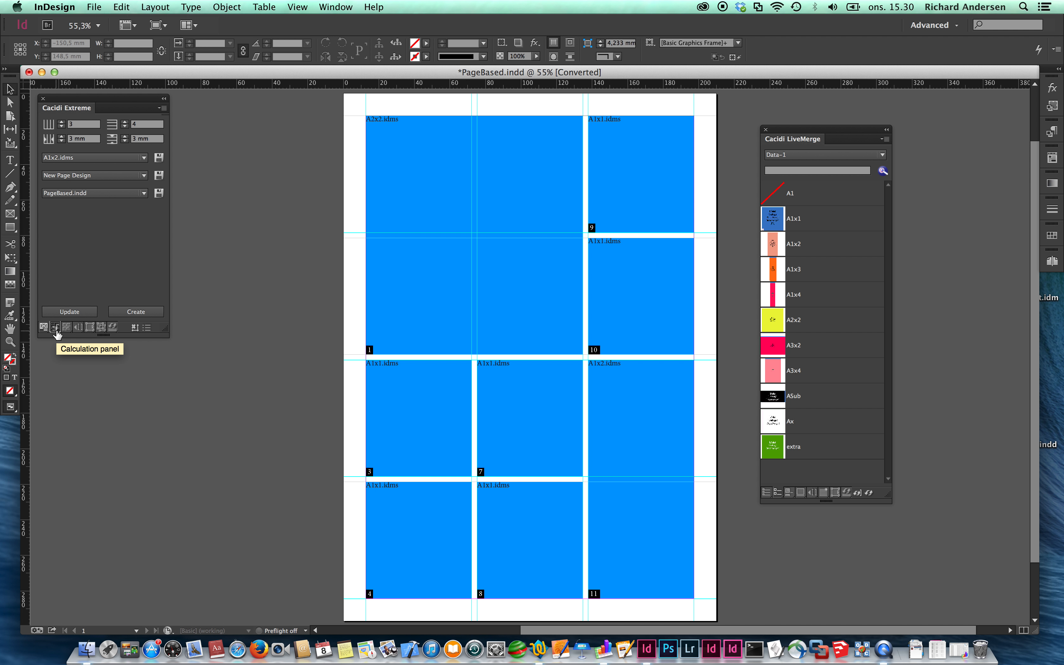
pyautogui.click(55, 327)
pyautogui.click(72, 157)
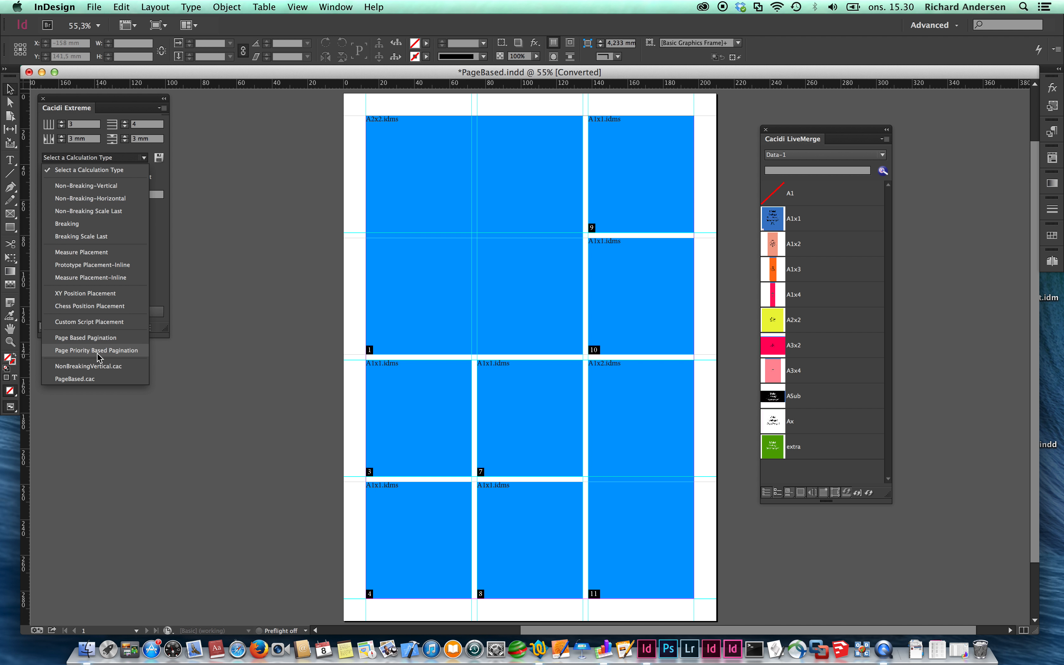
pyautogui.click(294, 324)
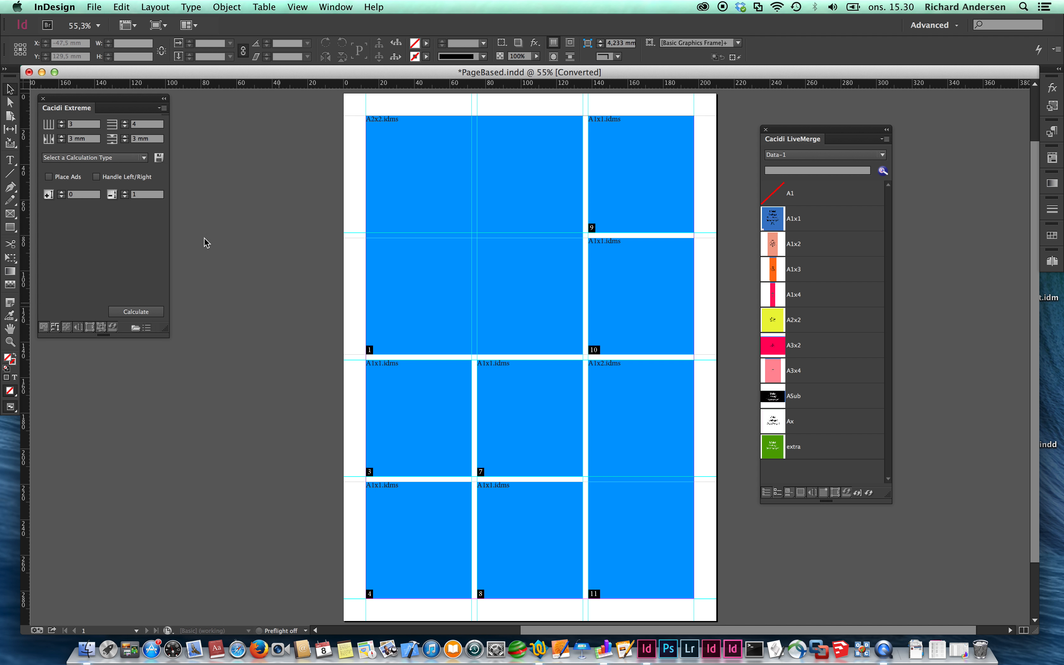
pyautogui.click(44, 327)
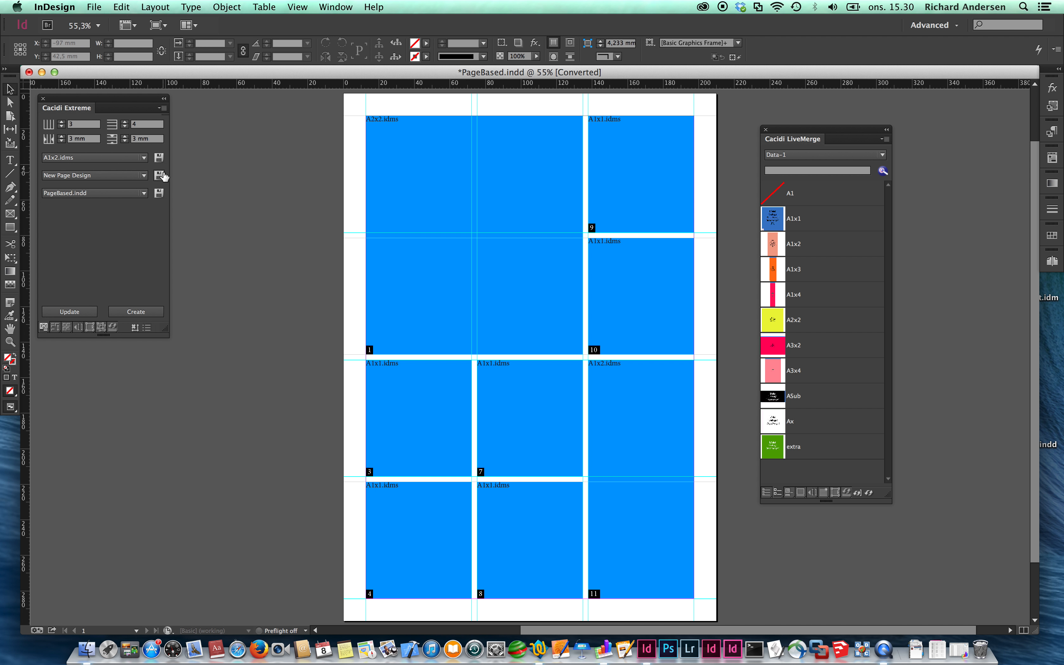
# - Save the page design as test.cep in the DesignsPageBased folder
pyautogui.click(158, 177)
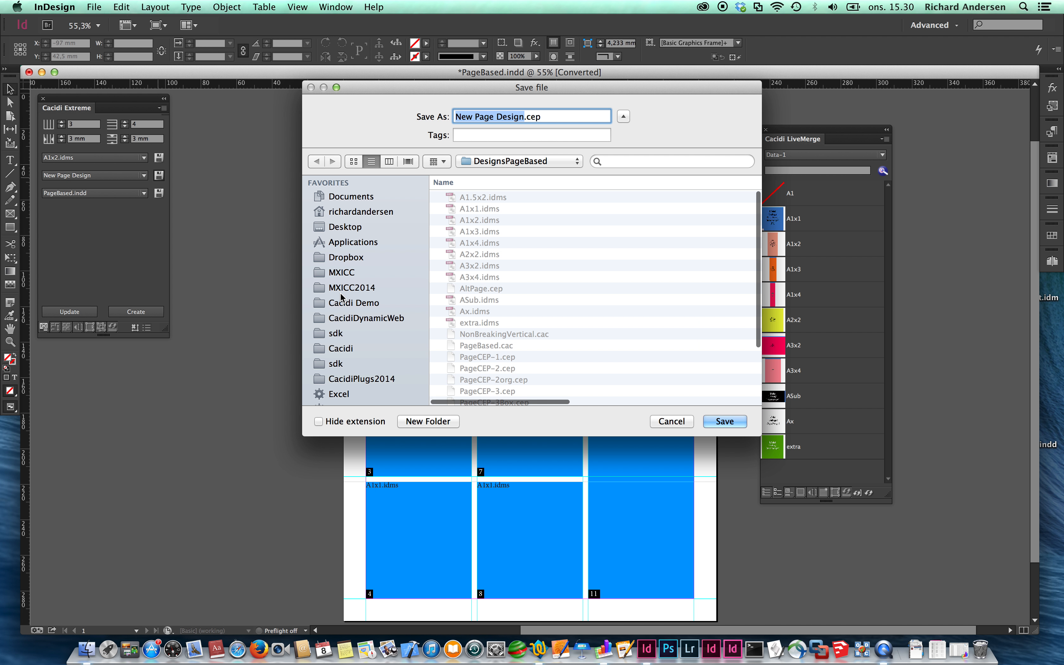
pyautogui.write('test')
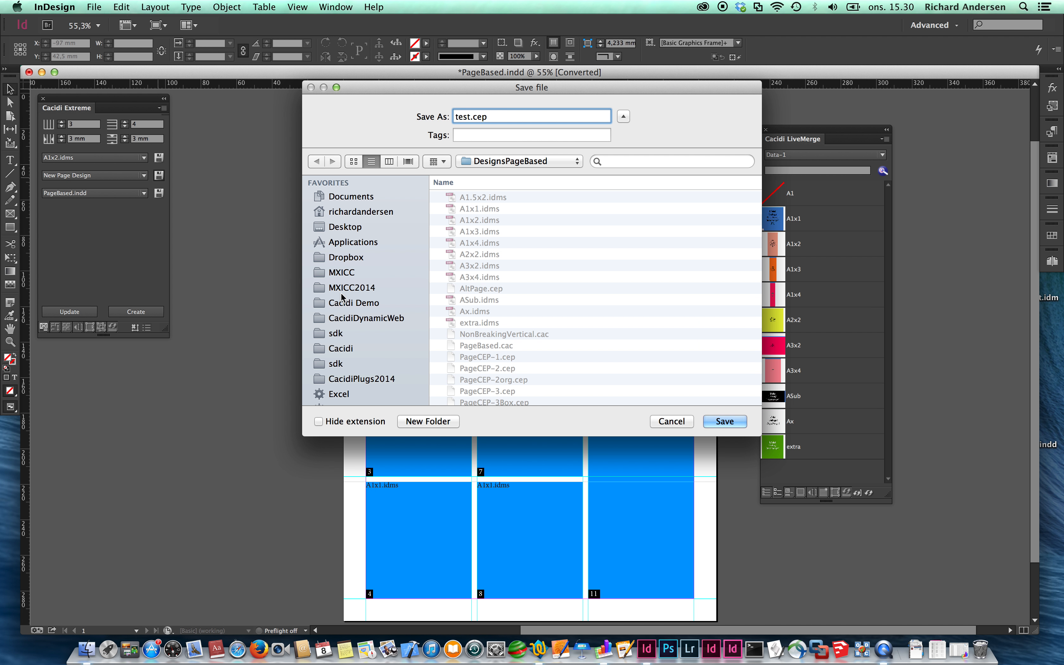
pyautogui.click(726, 422)
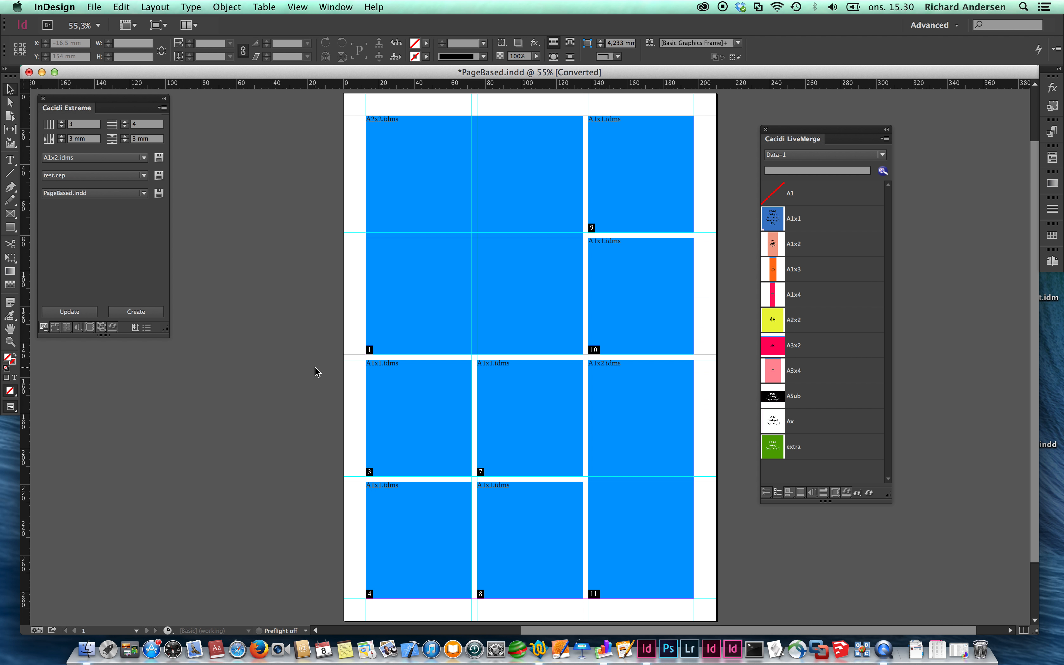
# - Switch to Numbers and examine the Data, OnPage and PageDesign columns of the PageBased copy spreadsheet
pyautogui.press('super+Tab')
pyautogui.press('super+Tab')
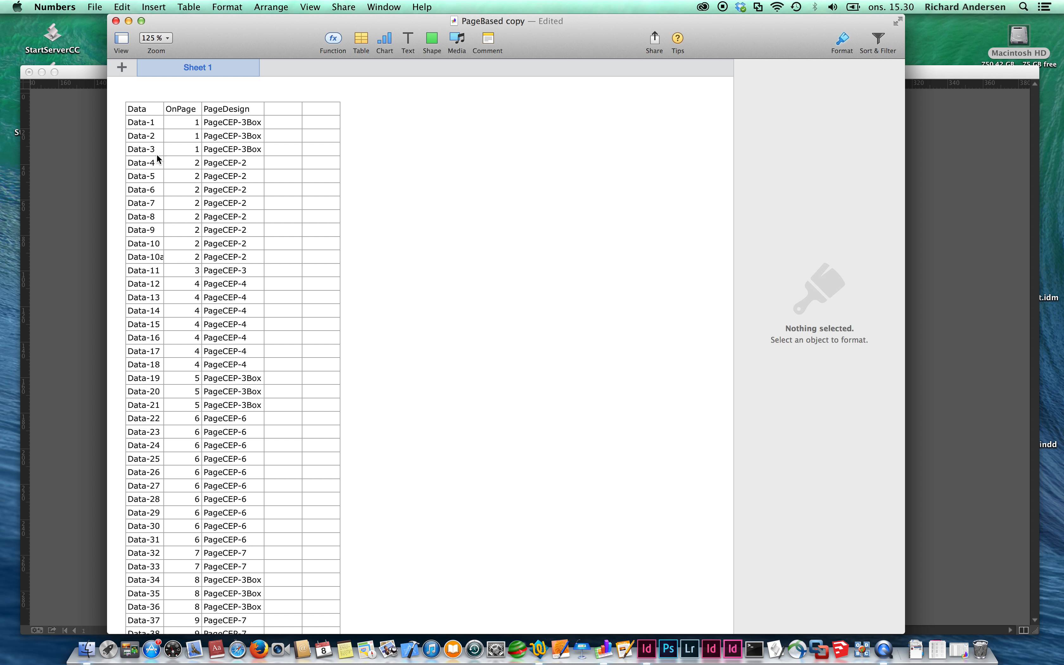
pyautogui.click(145, 114)
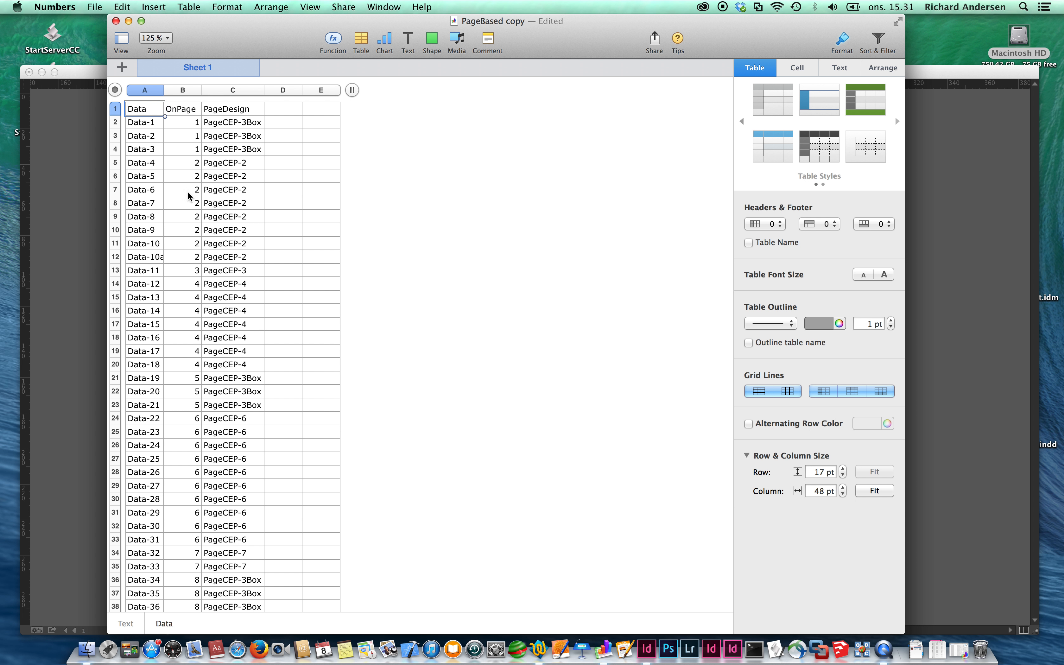
pyautogui.click(186, 91)
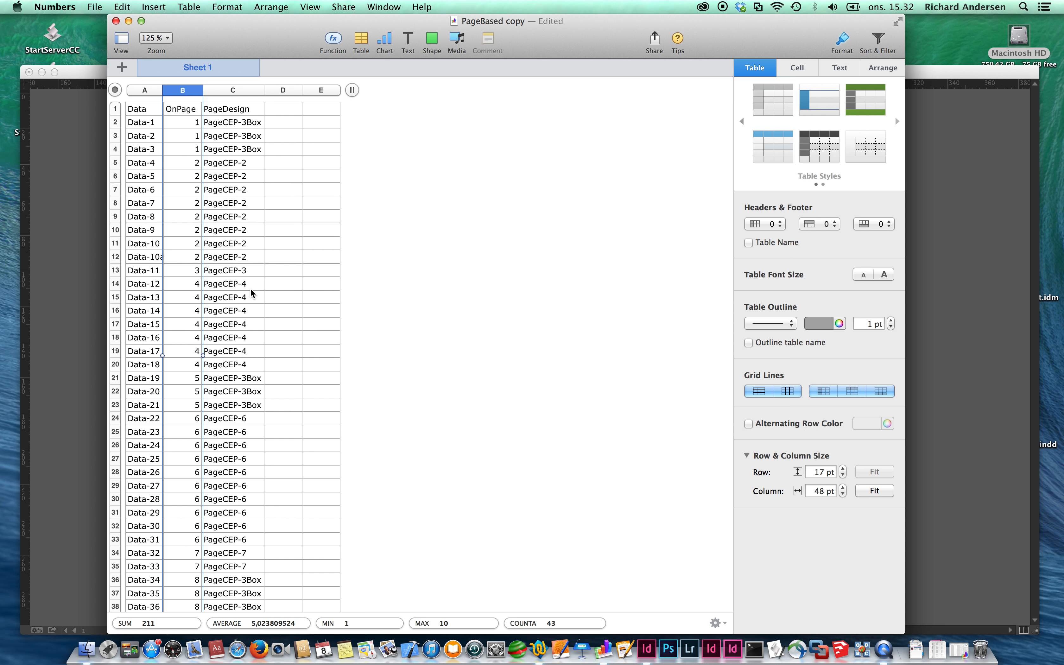
# - Switch to InDesign and set the Cacidi Extreme calculation type to Page Based Pagination
pyautogui.click(78, 242)
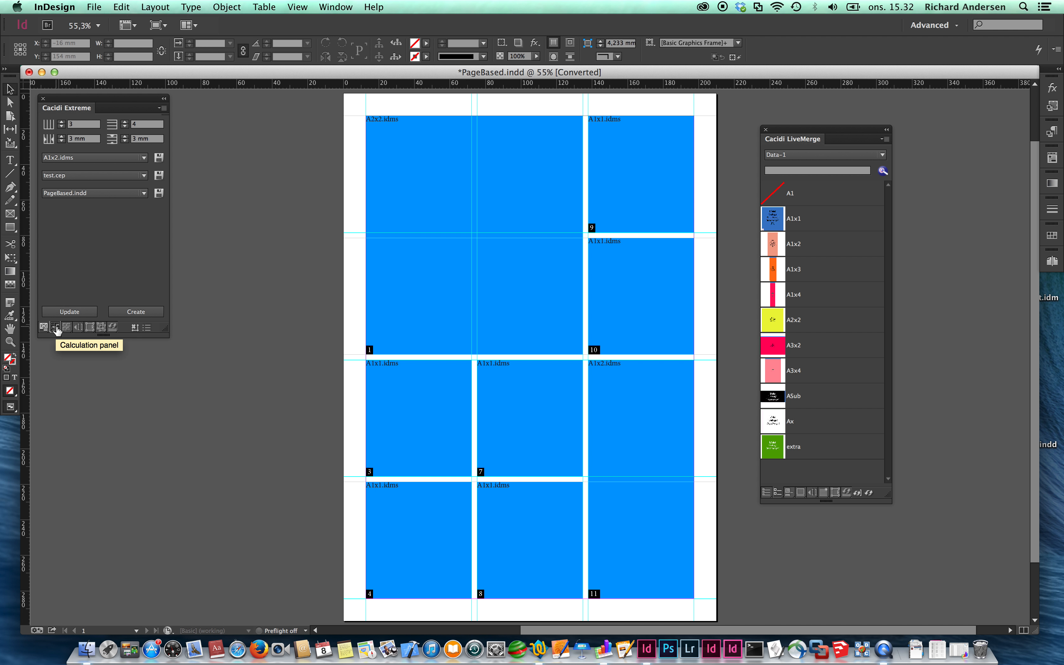
pyautogui.click(56, 327)
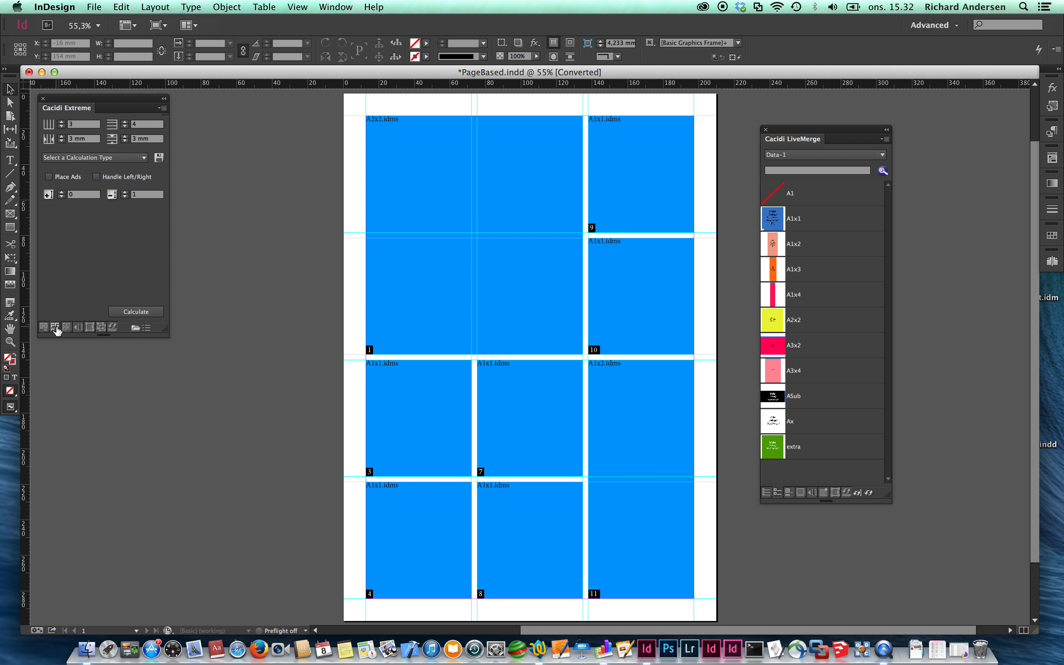
pyautogui.click(107, 159)
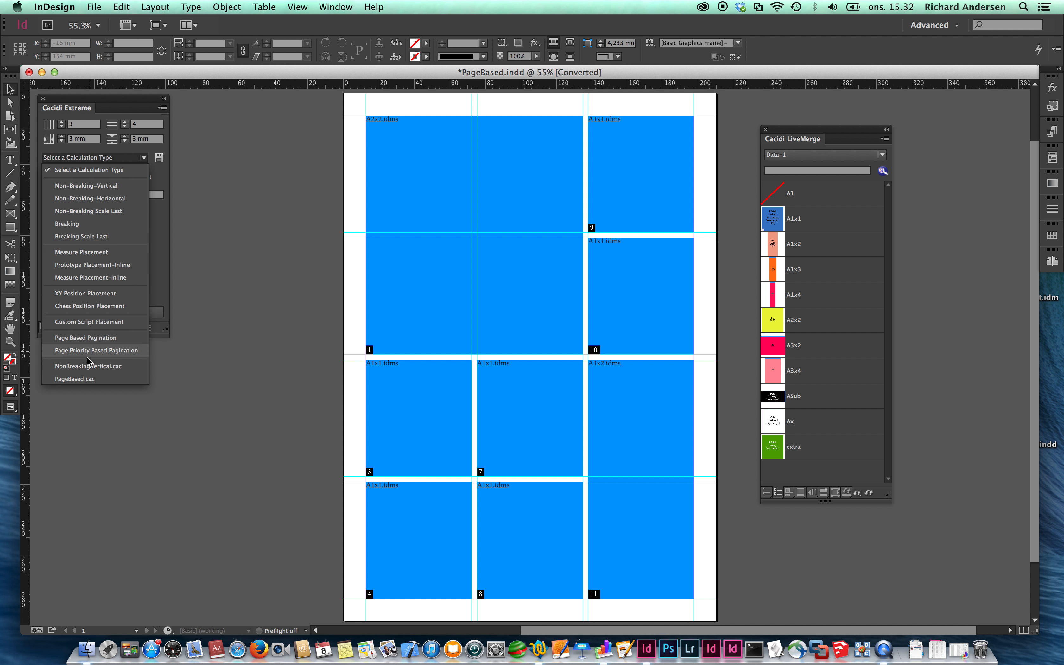
pyautogui.click(189, 254)
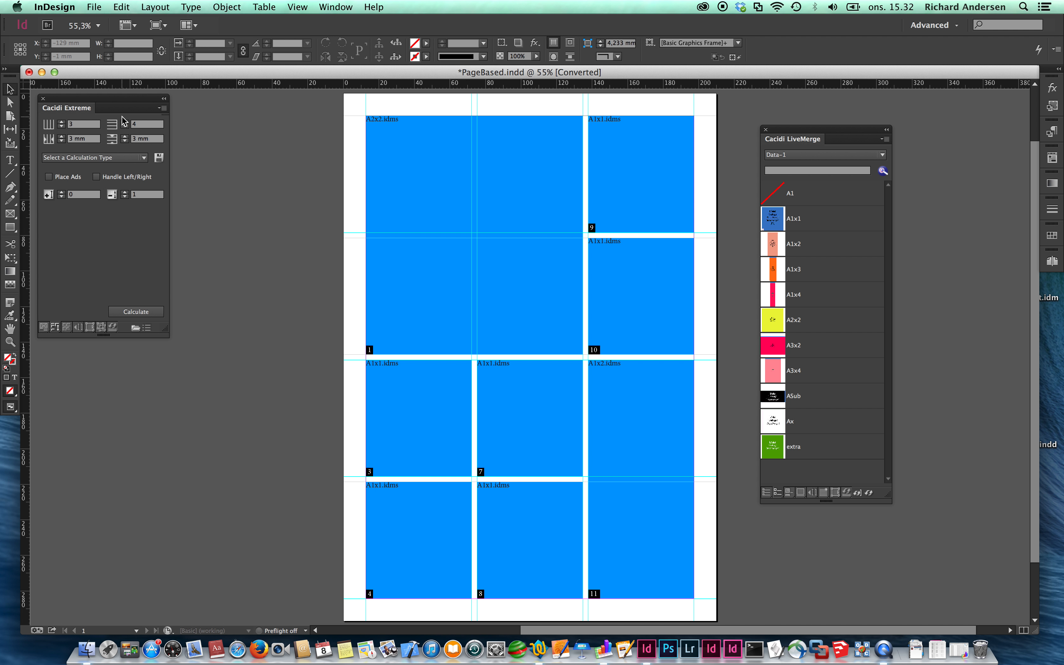
pyautogui.click(118, 158)
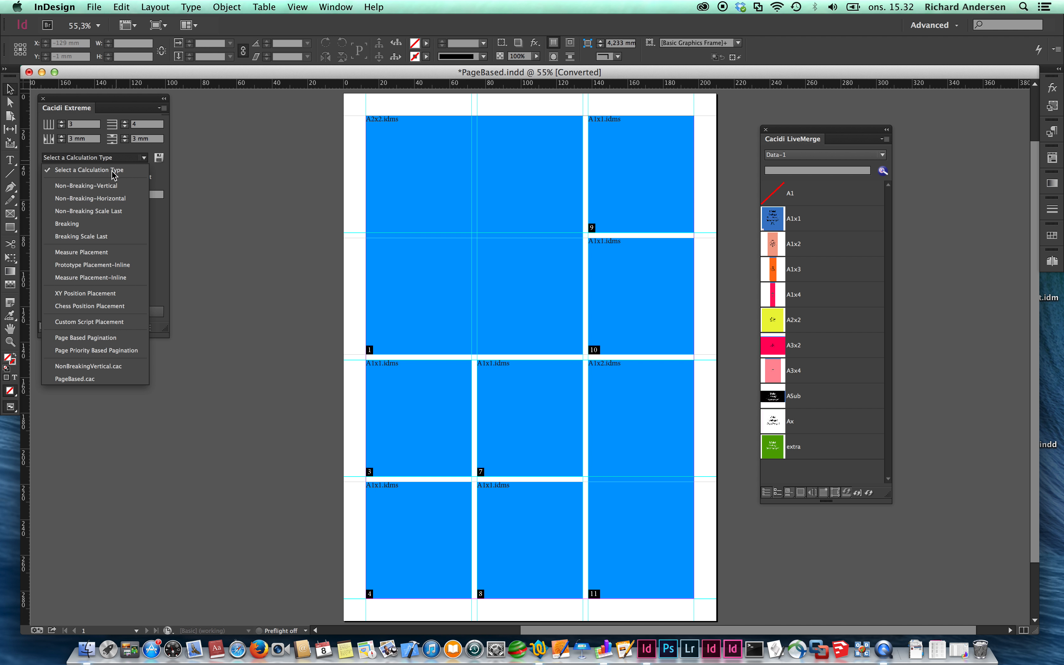
pyautogui.click(87, 338)
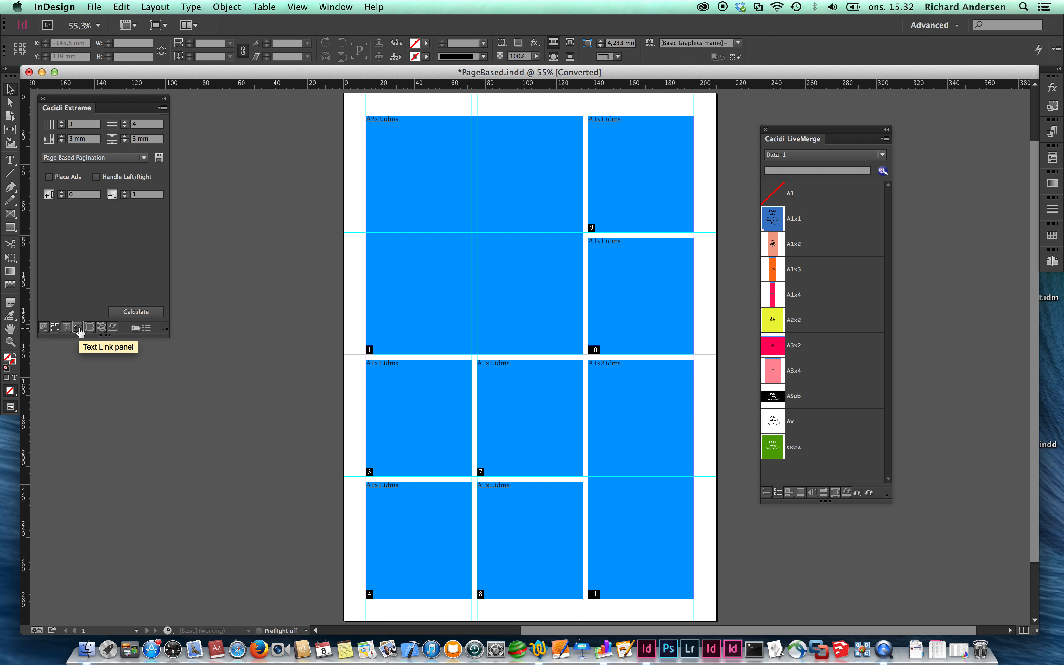
# - Clear all existing merge field assignments in Cacidi Extreme's text link settings
pyautogui.click(79, 327)
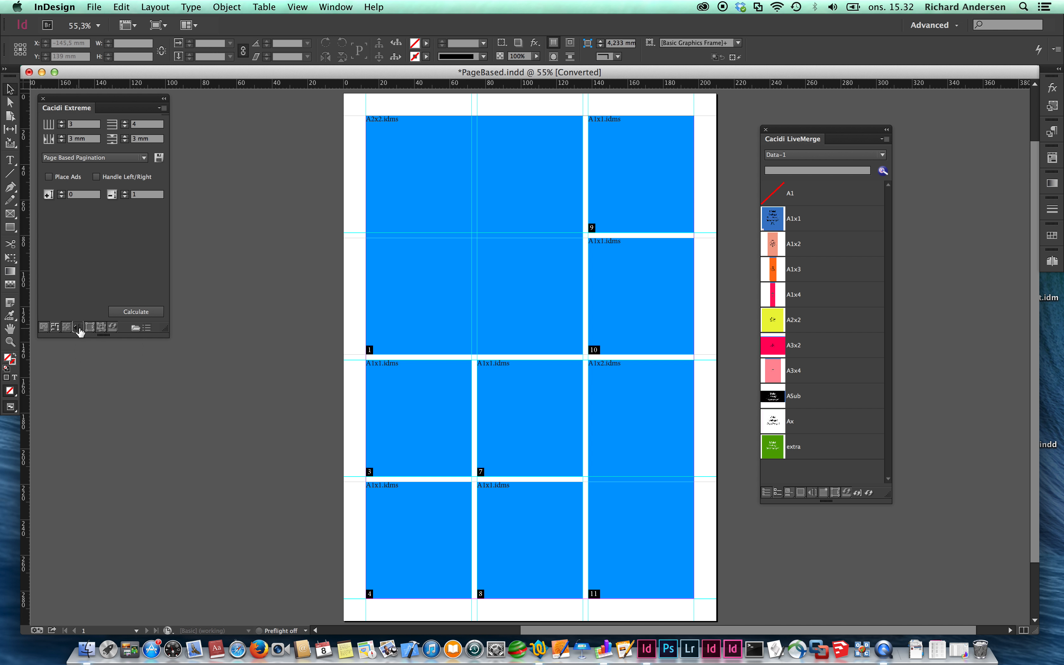
pyautogui.click(79, 125)
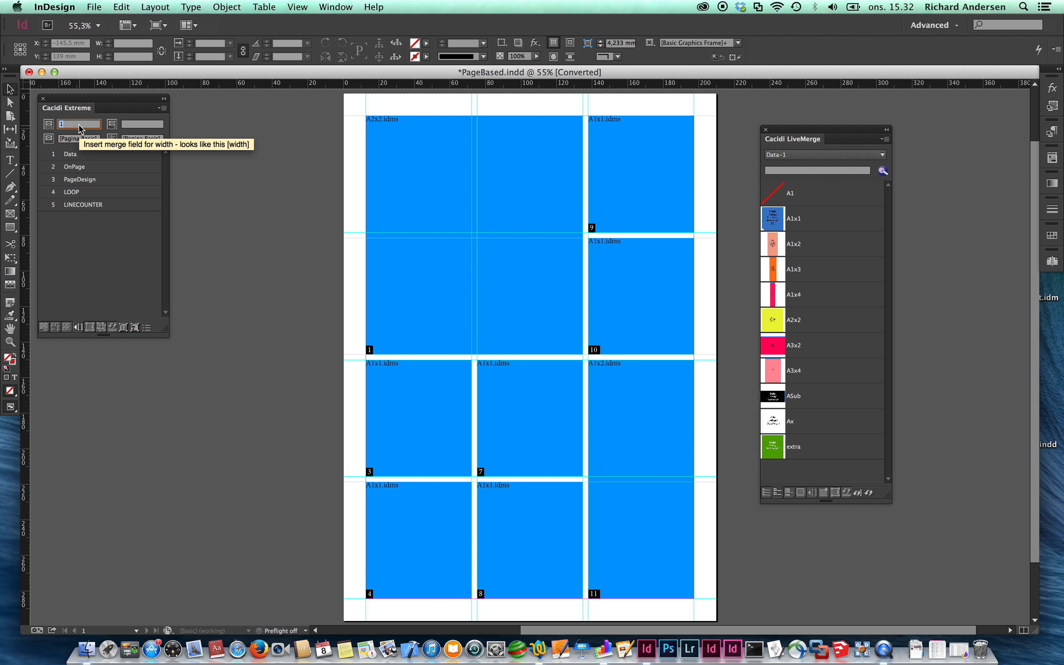
pyautogui.press('BackSpace')
pyautogui.press('Tab')
pyautogui.press('Tab')
pyautogui.press('BackSpace')
pyautogui.press('Tab')
pyautogui.press('BackSpace')
pyautogui.press('Return')
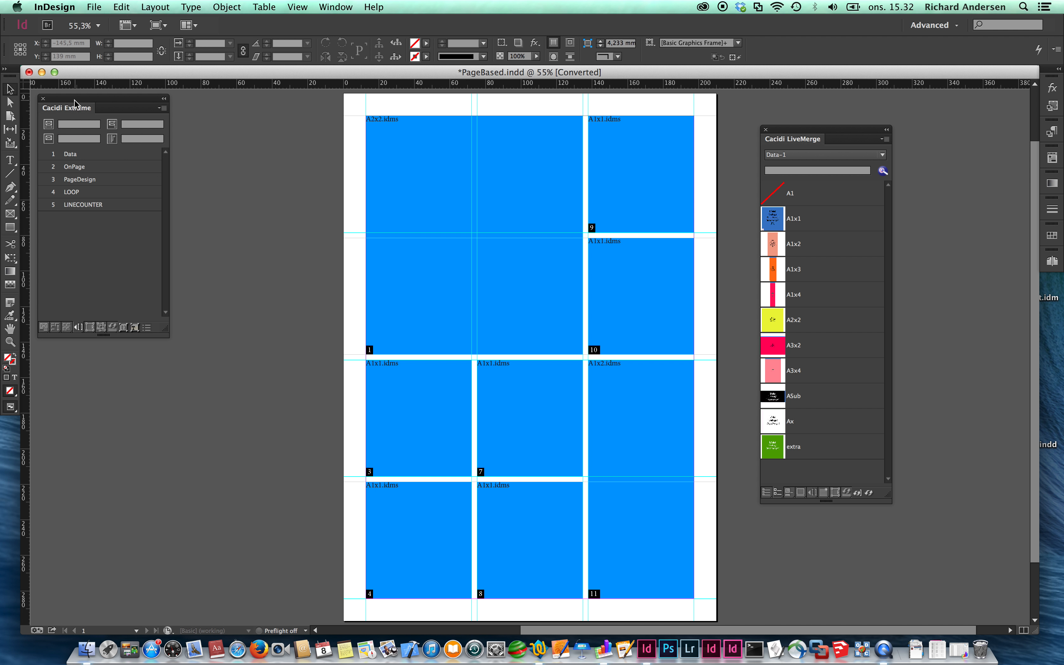
# - Assign the PageDesign field to catalogue item calculations and the OnPage field to the remaining calculation link beside it
pyautogui.click(79, 127)
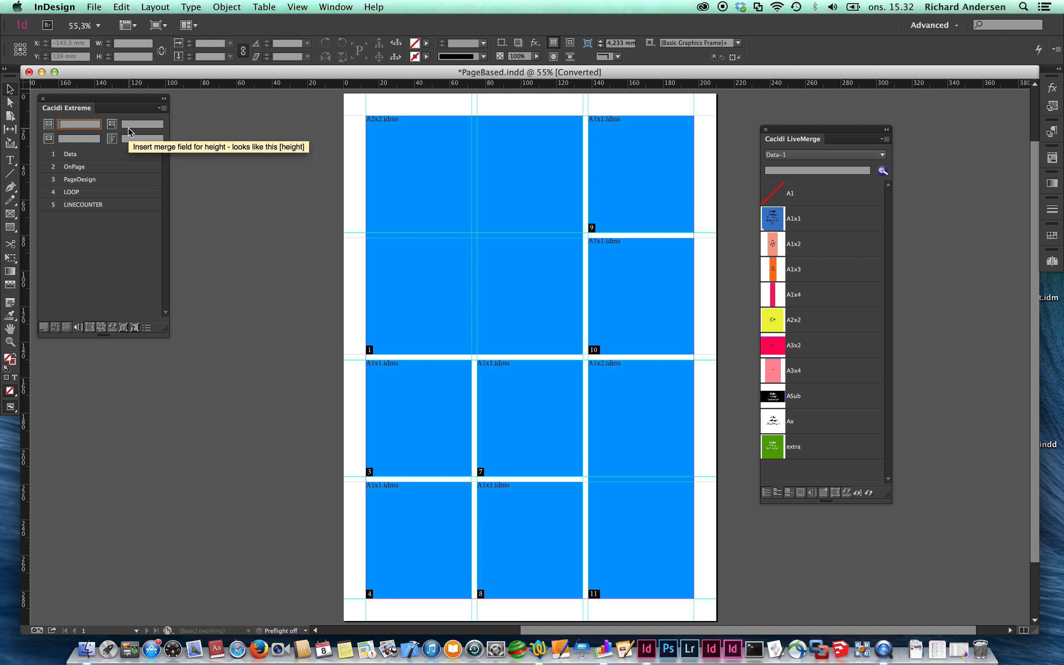
pyautogui.click(95, 139)
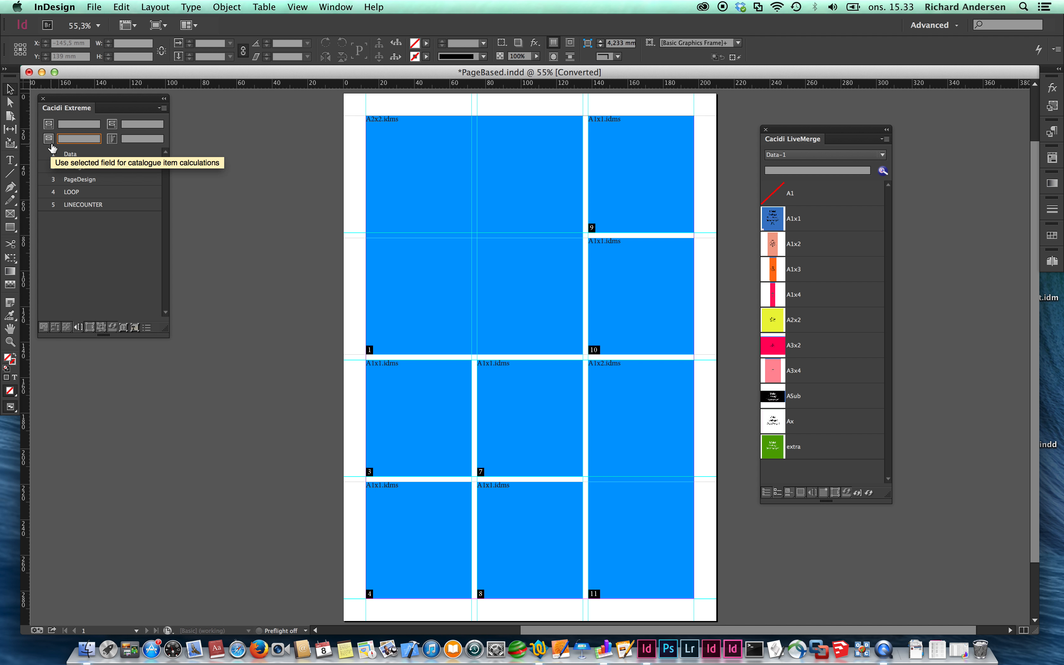
pyautogui.click(80, 179)
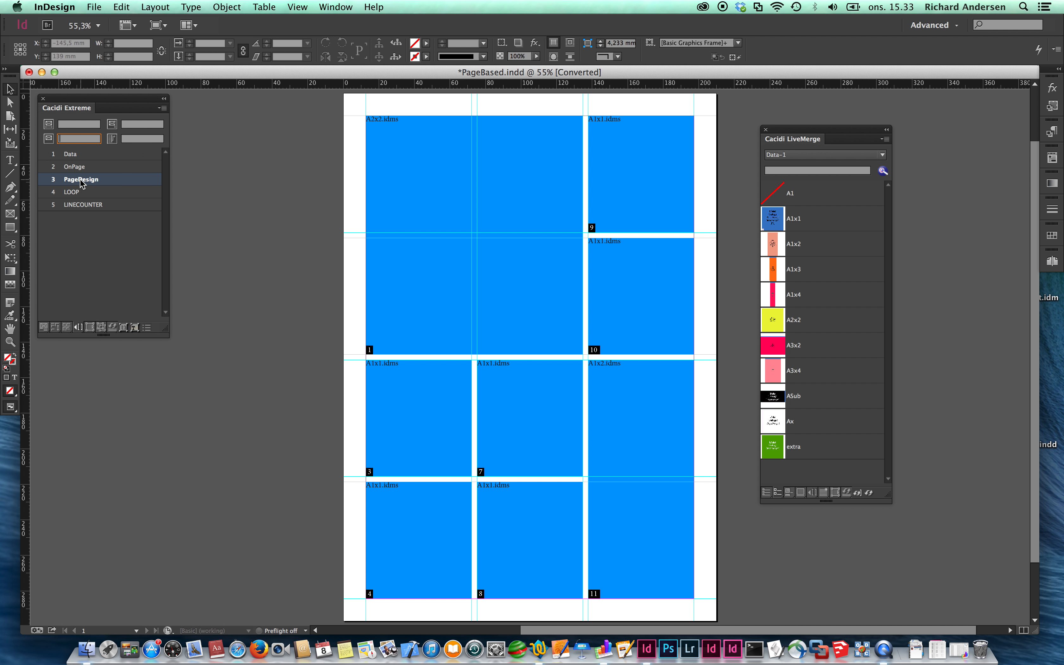
pyautogui.click(48, 139)
pyautogui.click(89, 168)
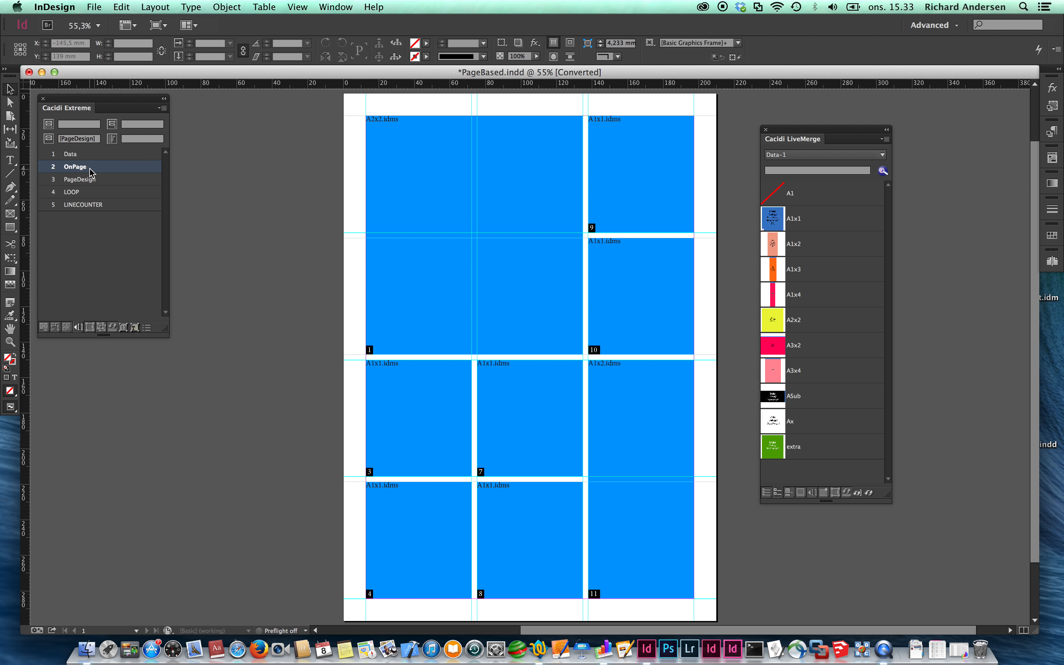
pyautogui.click(113, 139)
# - Save the calculation settings as PB design.cac in the DesignsPageBased folder and run the calculation
pyautogui.click(53, 330)
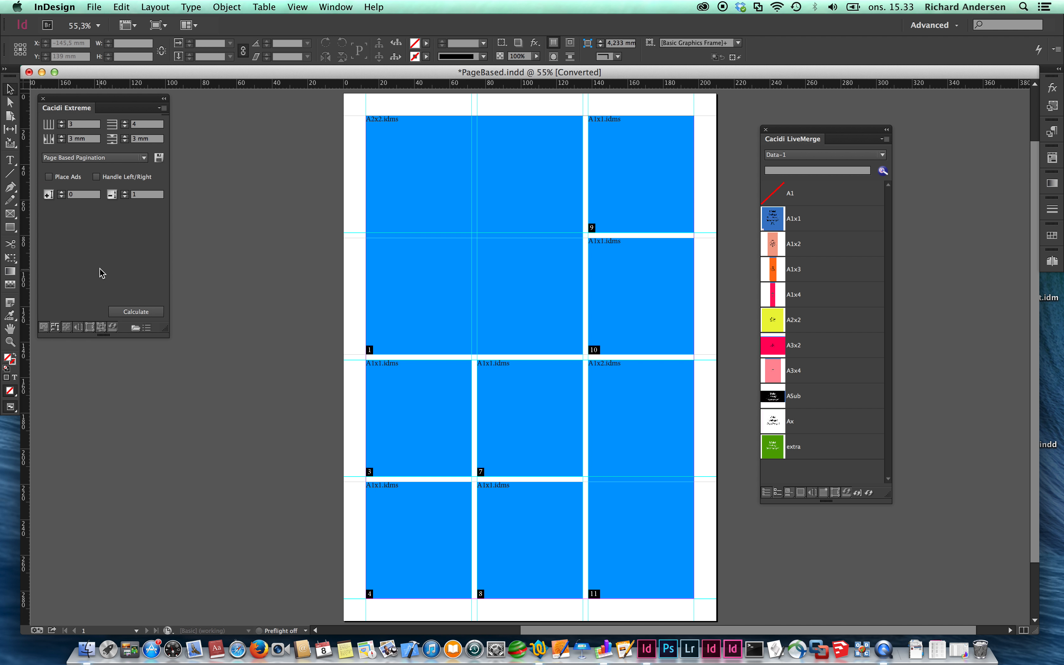
pyautogui.click(159, 158)
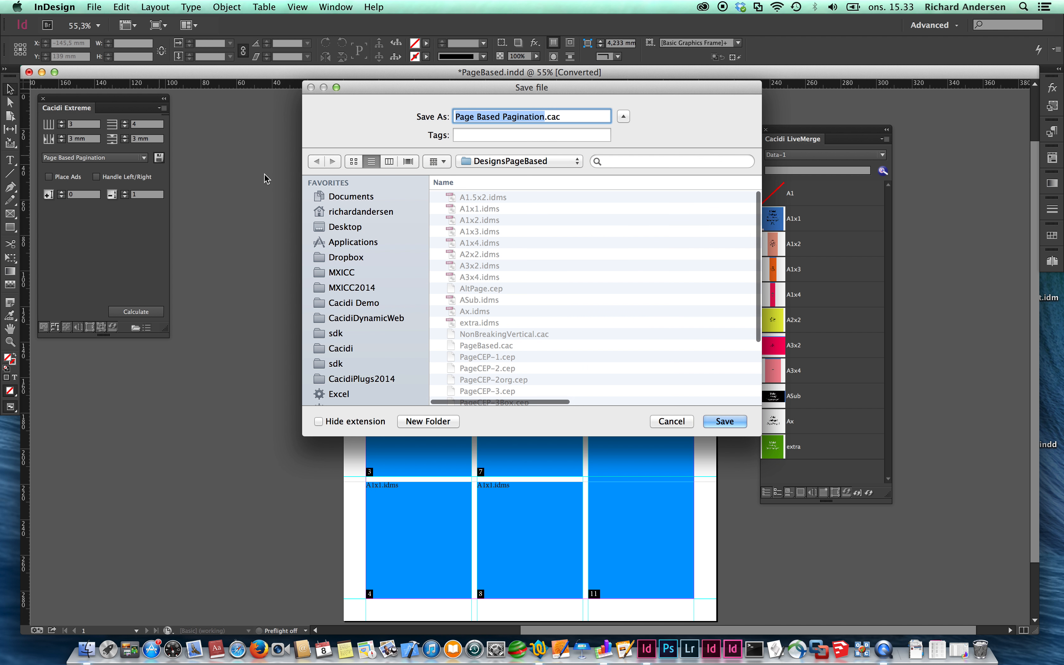
pyautogui.write('OB')
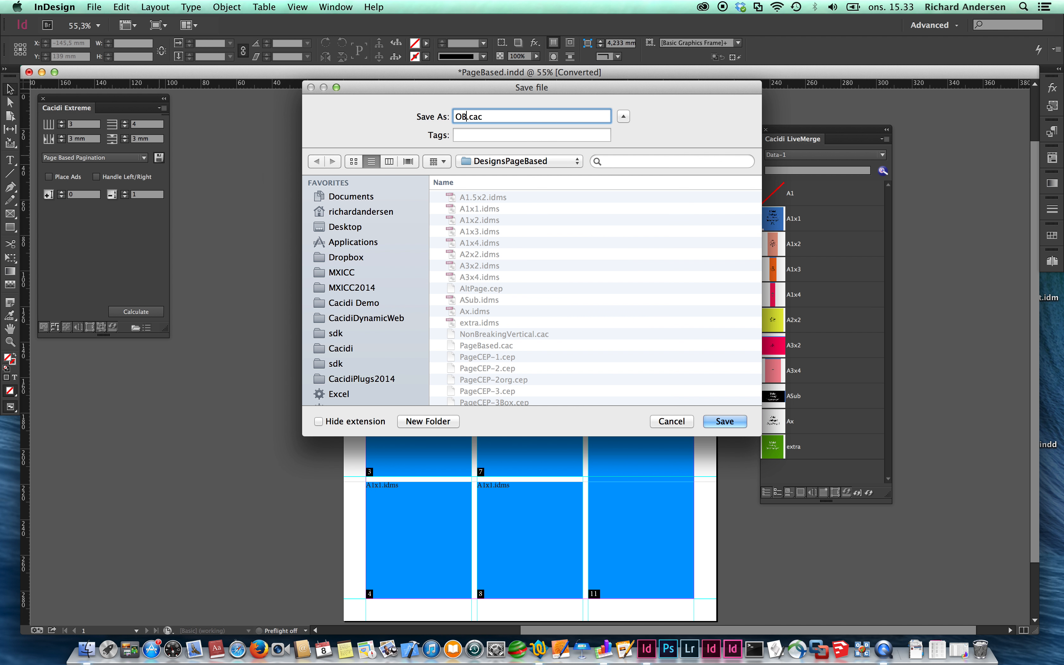
pyautogui.press('BackSpace')
pyautogui.press('BackSpace')
pyautogui.write('PB design')
pyautogui.click(733, 420)
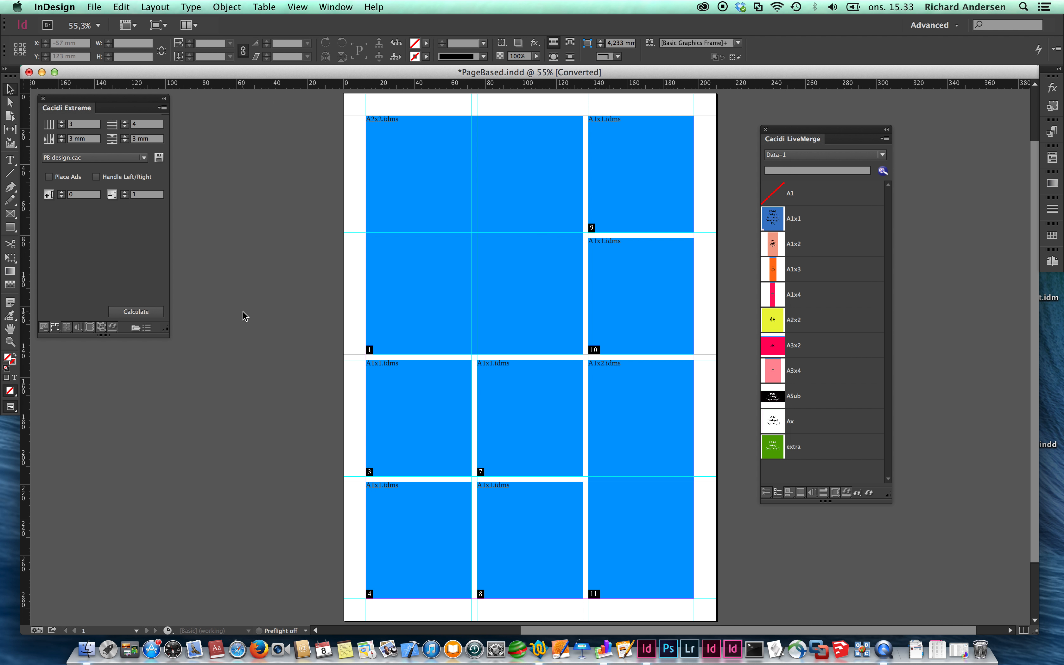
pyautogui.click(149, 313)
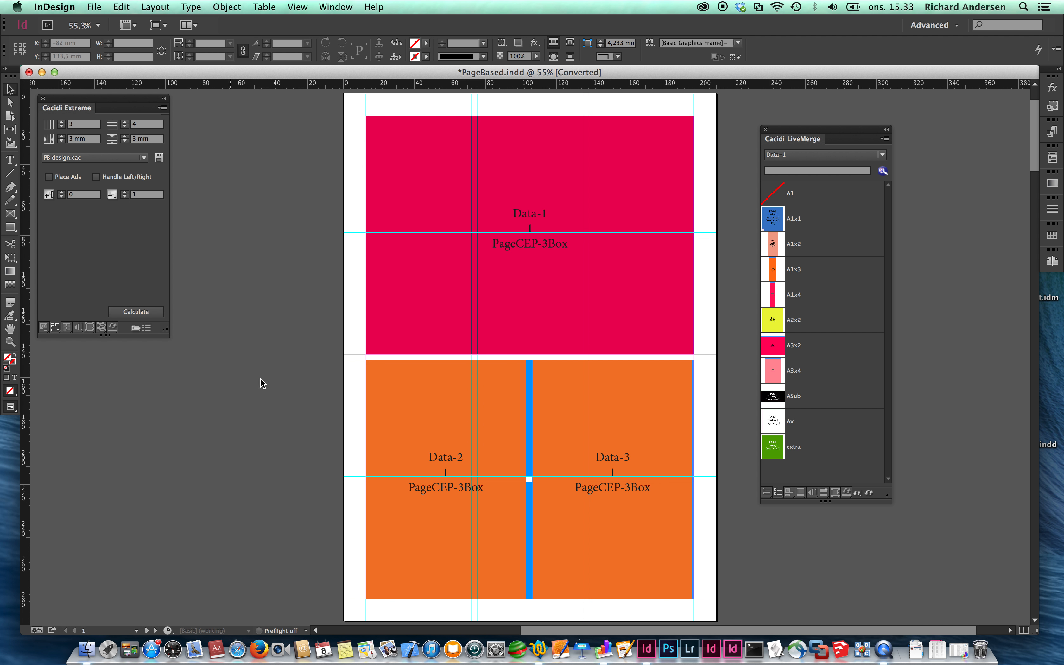
# - Examine the generated pages from the first to the last, checking item placement and the page design used on each
pyautogui.scroll(-15, 269, 405)
pyautogui.hscroll(-8, 269, 404)
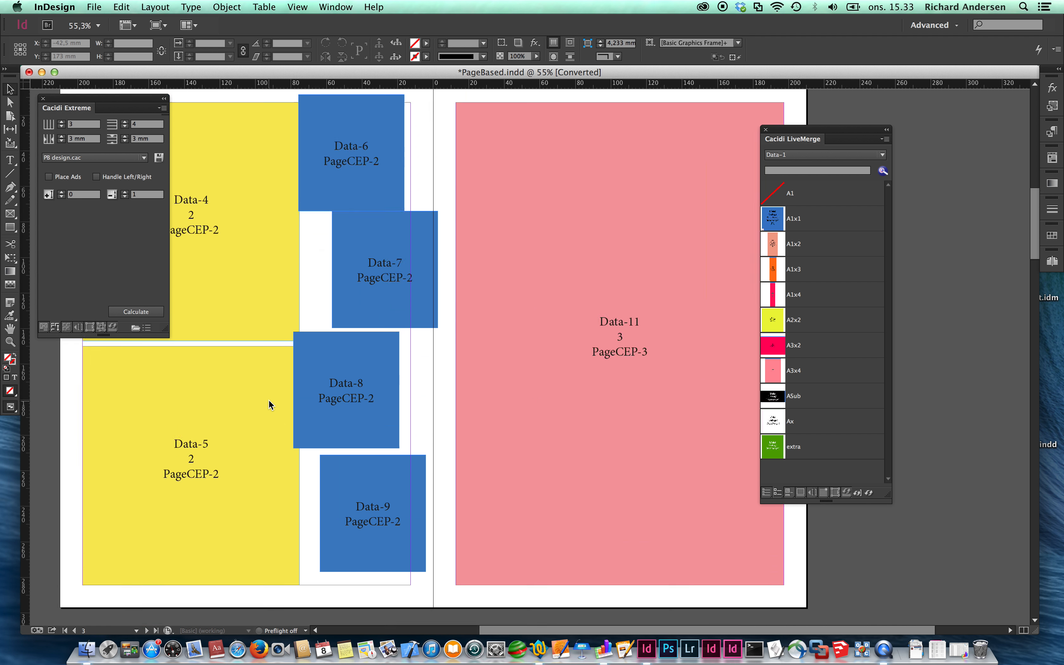
pyautogui.scroll(-6, 269, 404)
pyautogui.hscroll(-2, 269, 405)
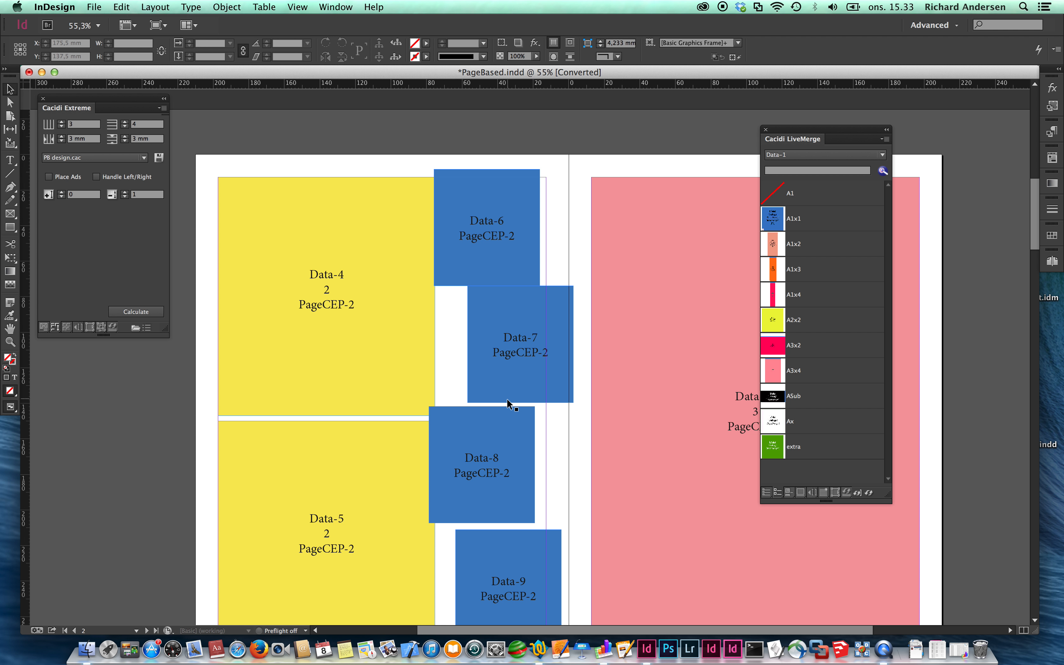
pyautogui.scroll(-2, 513, 404)
pyautogui.hscroll(1, 513, 404)
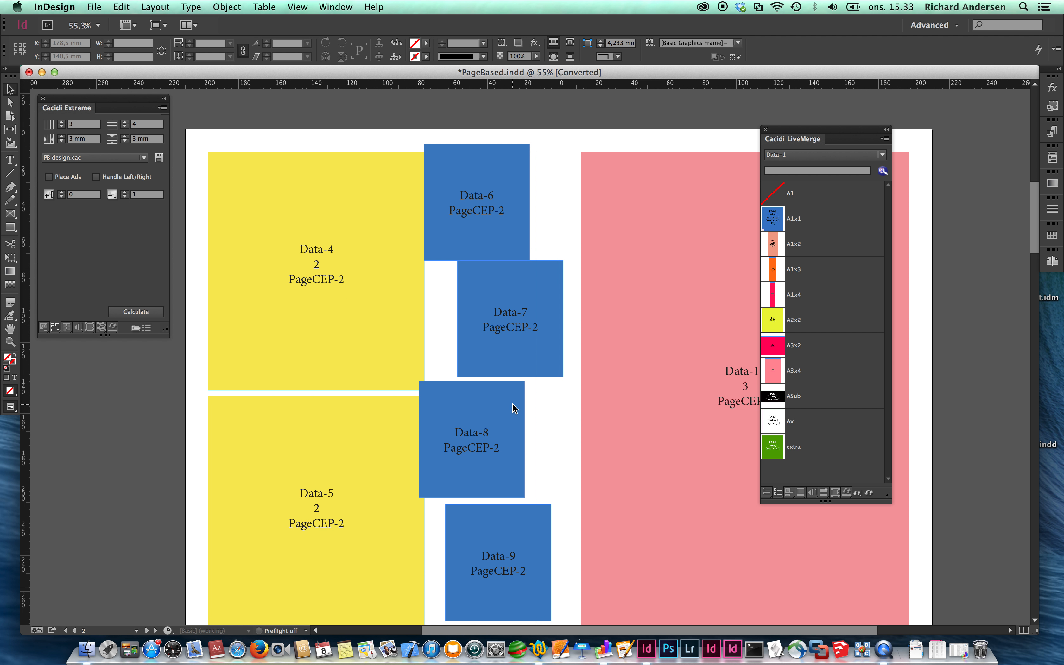
pyautogui.scroll(-10, 513, 405)
pyautogui.hscroll(1, 513, 405)
pyautogui.scroll(-6, 512, 403)
pyautogui.hscroll(-2, 512, 404)
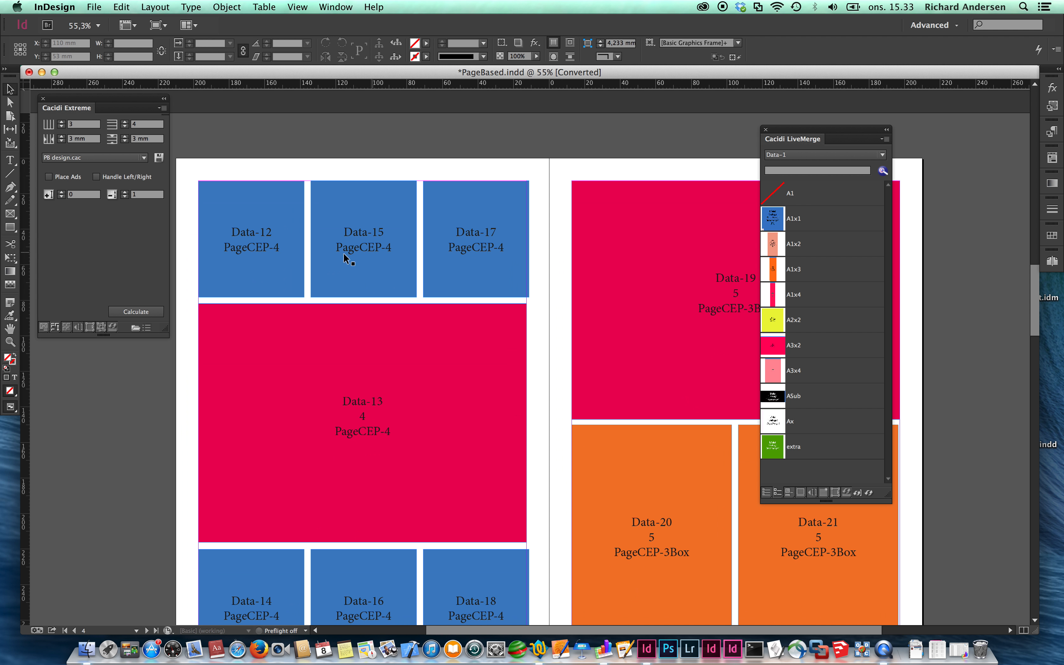
pyautogui.scroll(-3, 281, 294)
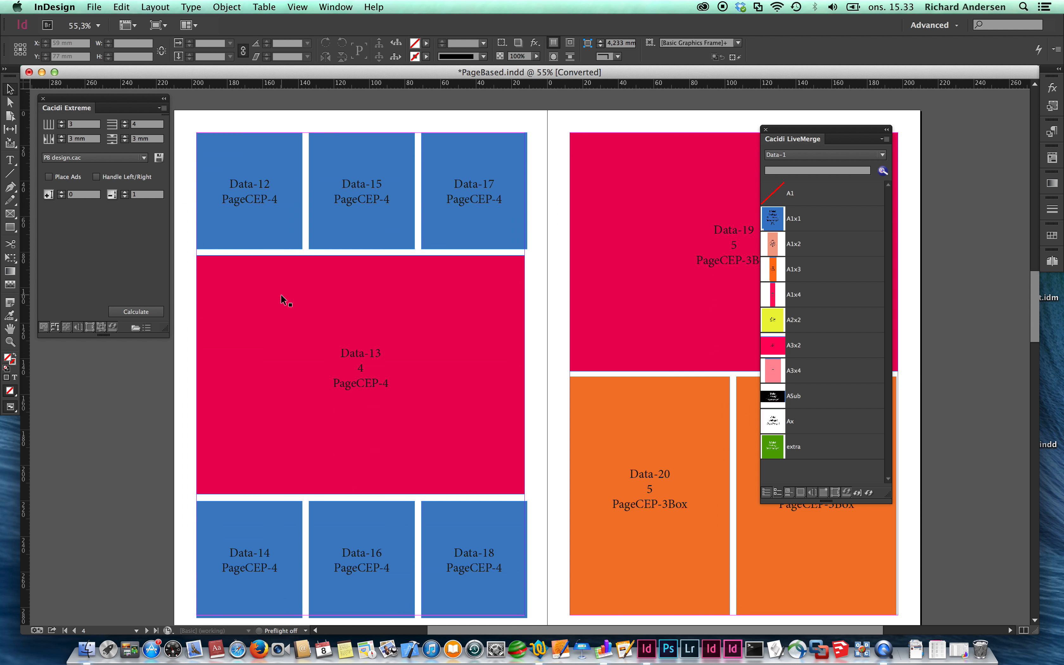
pyautogui.hscroll(2, 281, 294)
pyautogui.scroll(-20, 280, 295)
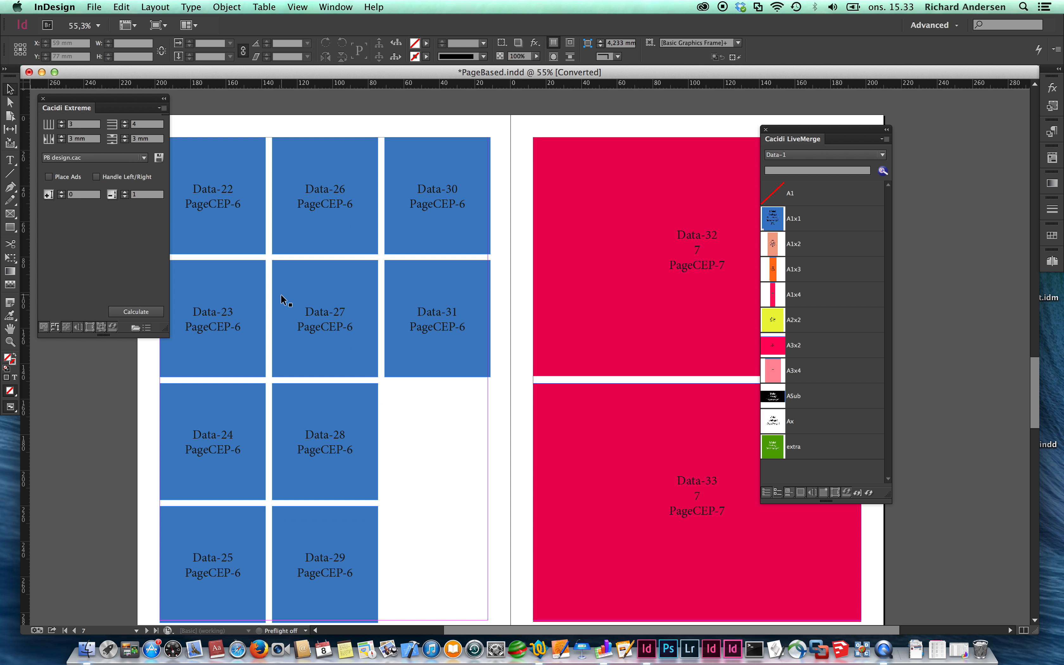
pyautogui.scroll(20, 281, 295)
pyautogui.scroll(10, 281, 295)
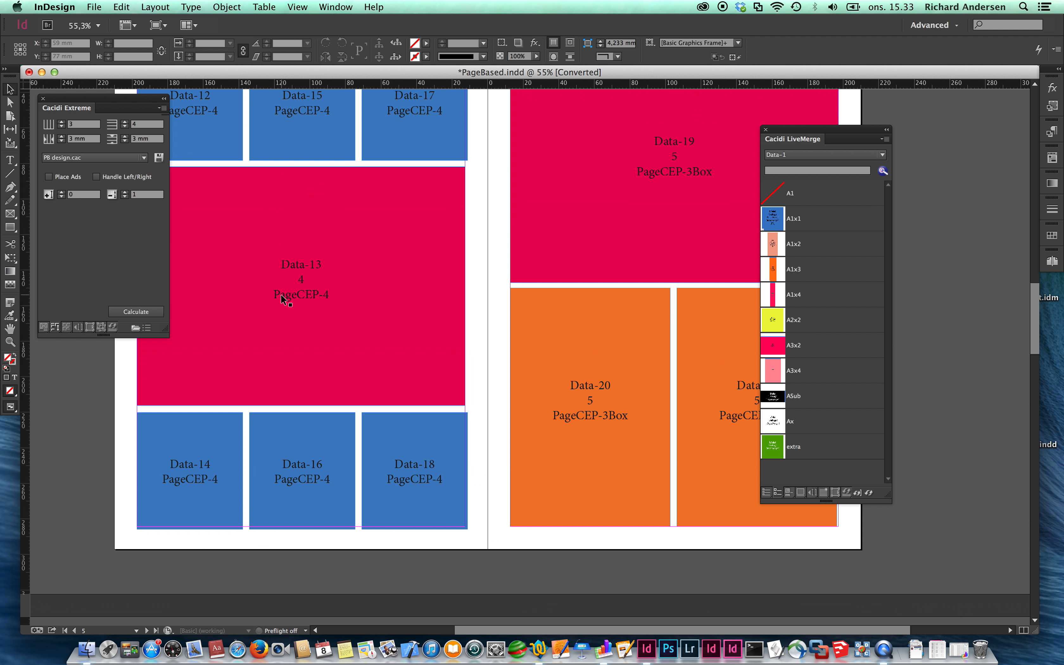
pyautogui.scroll(10, 281, 294)
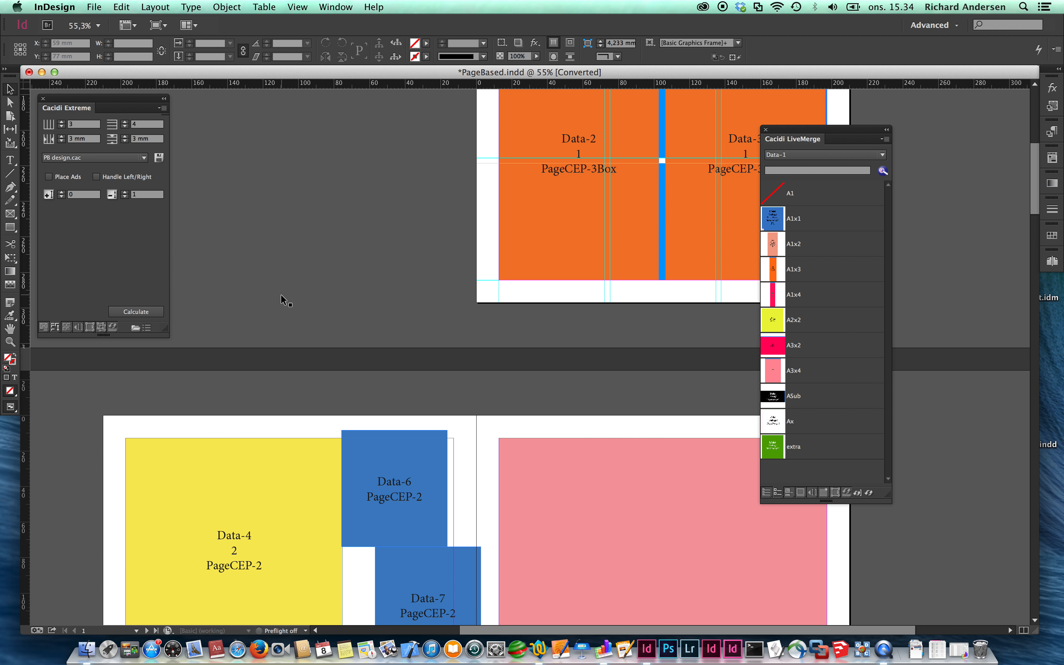
pyautogui.scroll(-6, 281, 295)
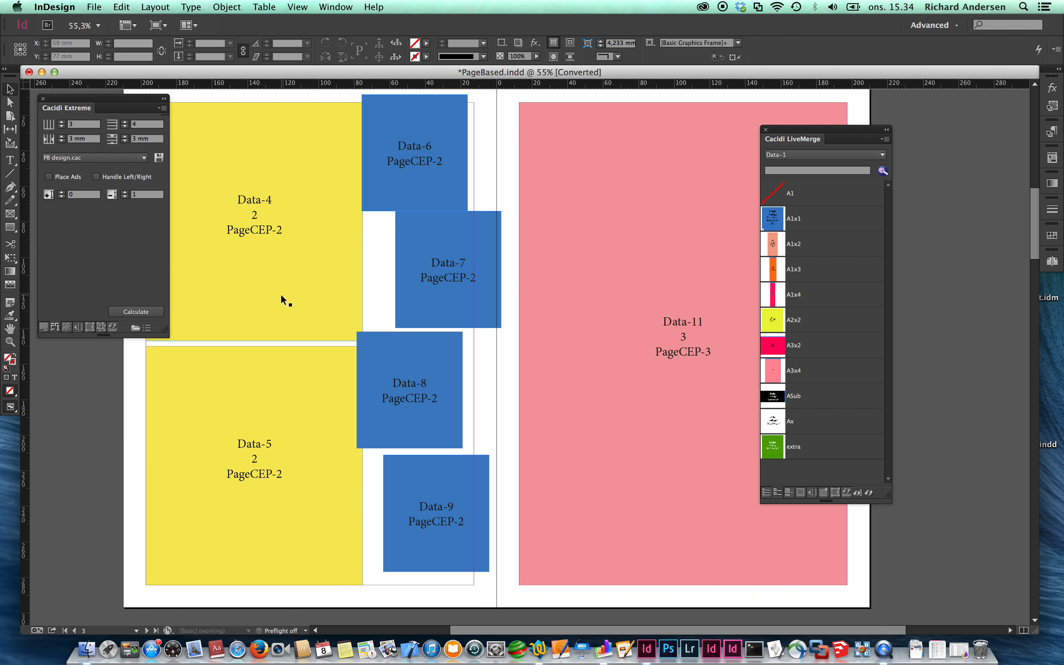
pyautogui.scroll(-15, 281, 294)
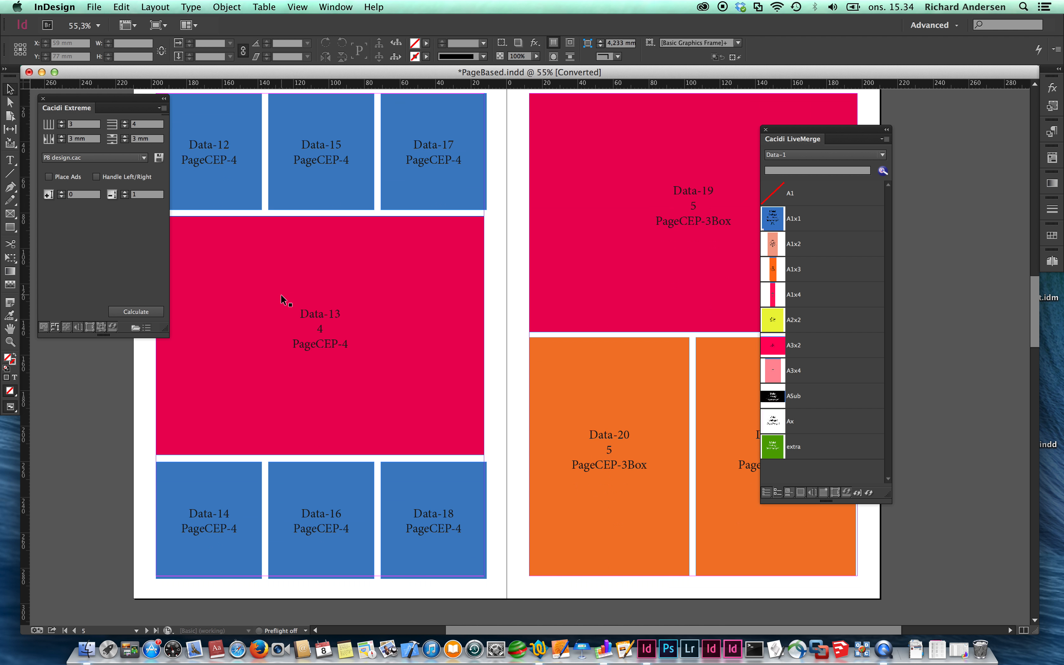
pyautogui.scroll(-20, 281, 294)
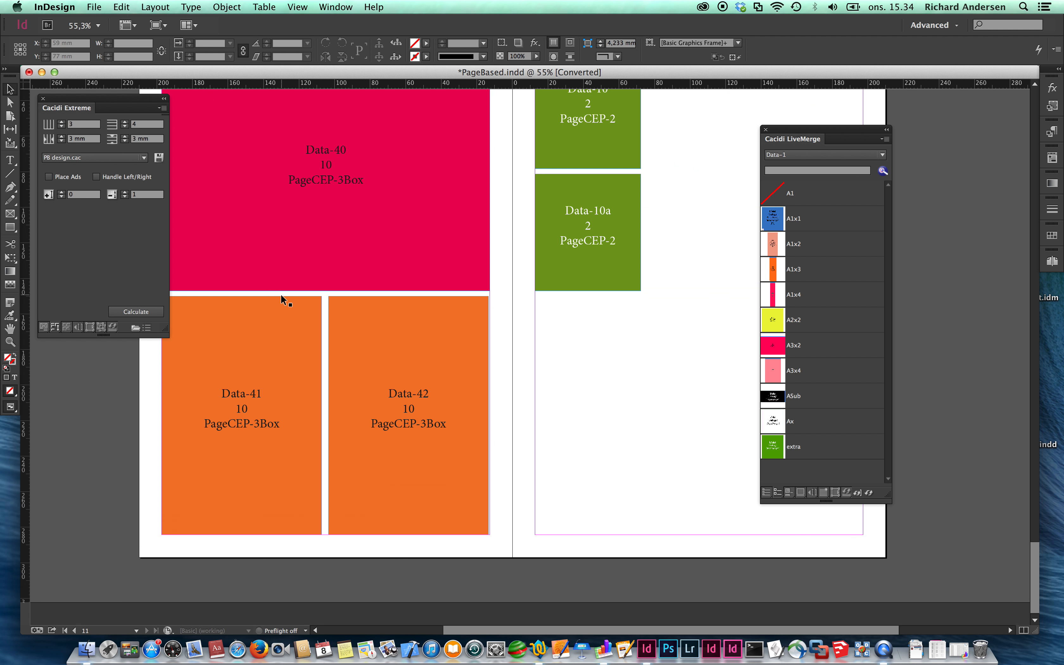
# - Inspect the Data-10 and Data-10a boxes on the last page by selecting both, and clear the selection
pyautogui.scroll(5, 281, 294)
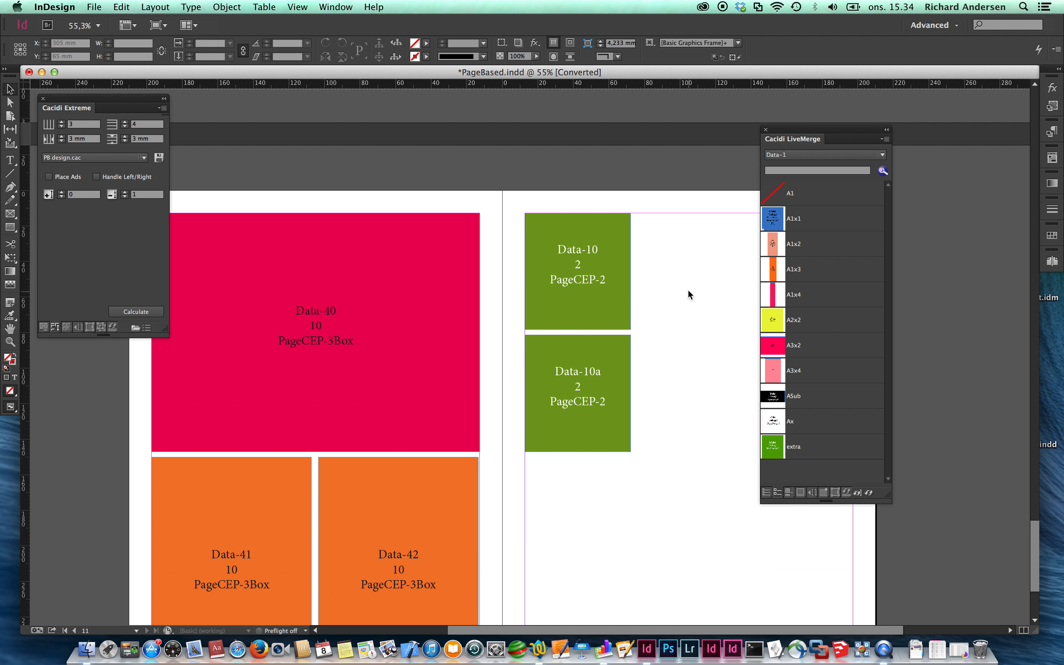
pyautogui.moveTo(688, 291); pyautogui.dragTo(569, 438)
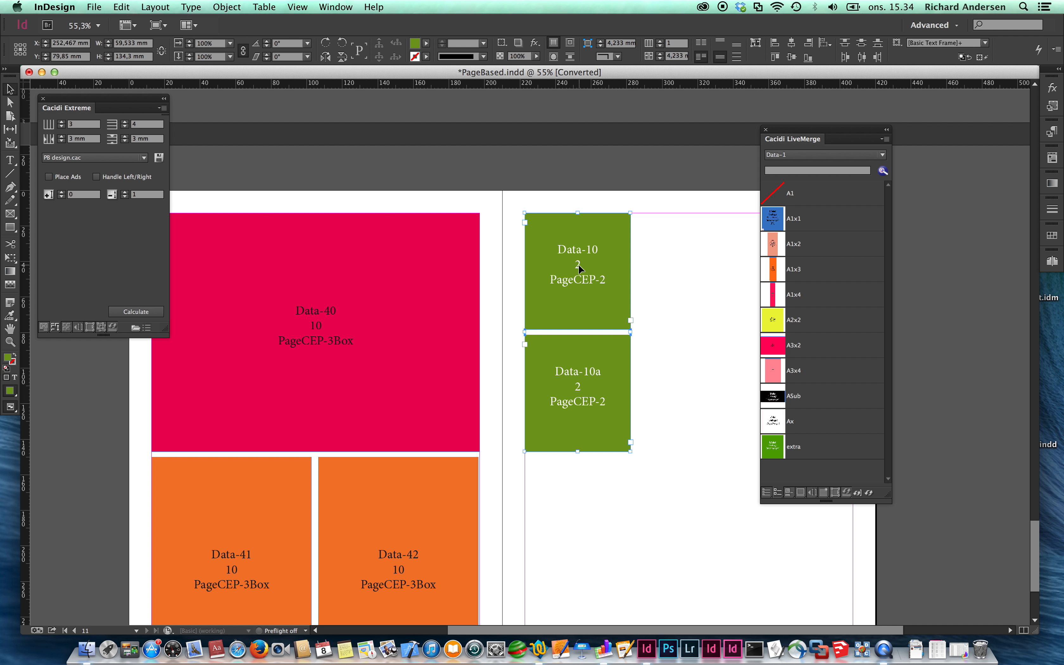
pyautogui.click(658, 398)
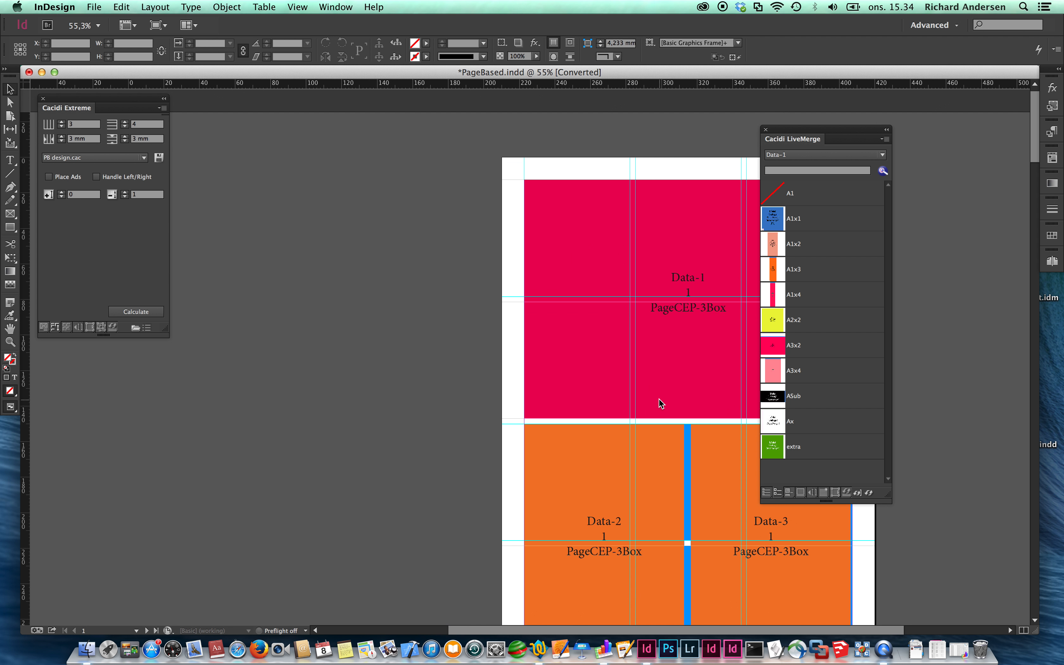
# - Compare the items placed on page 2 with the page 2 rows of the Numbers spreadsheet, starting at Data-4
pyautogui.scroll(-10, 658, 398)
pyautogui.scroll(-5, 658, 399)
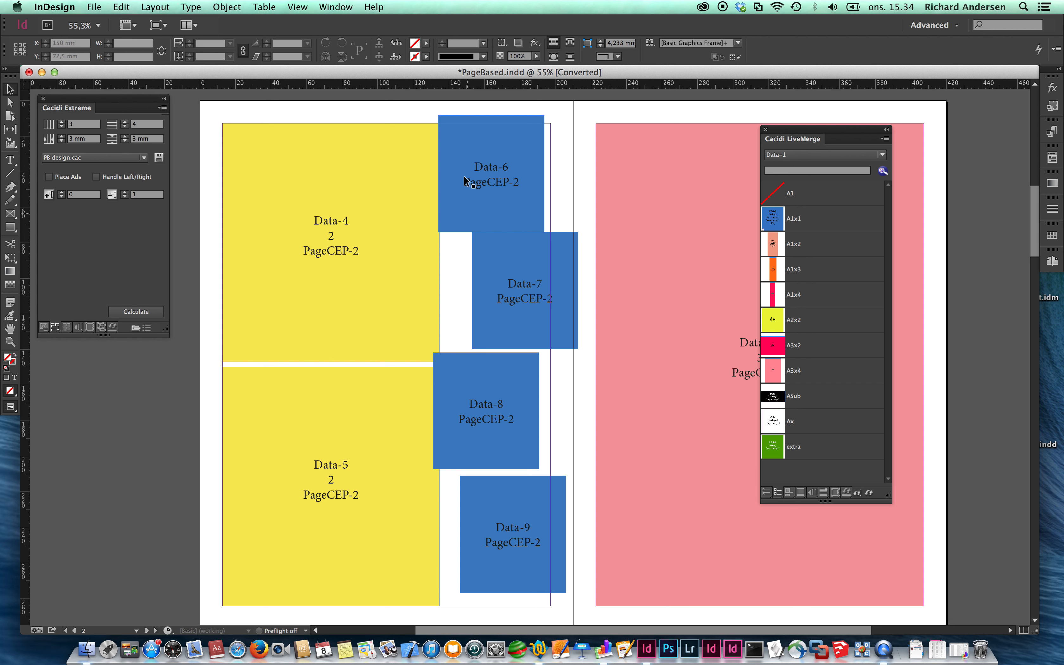
pyautogui.press('super+Tab')
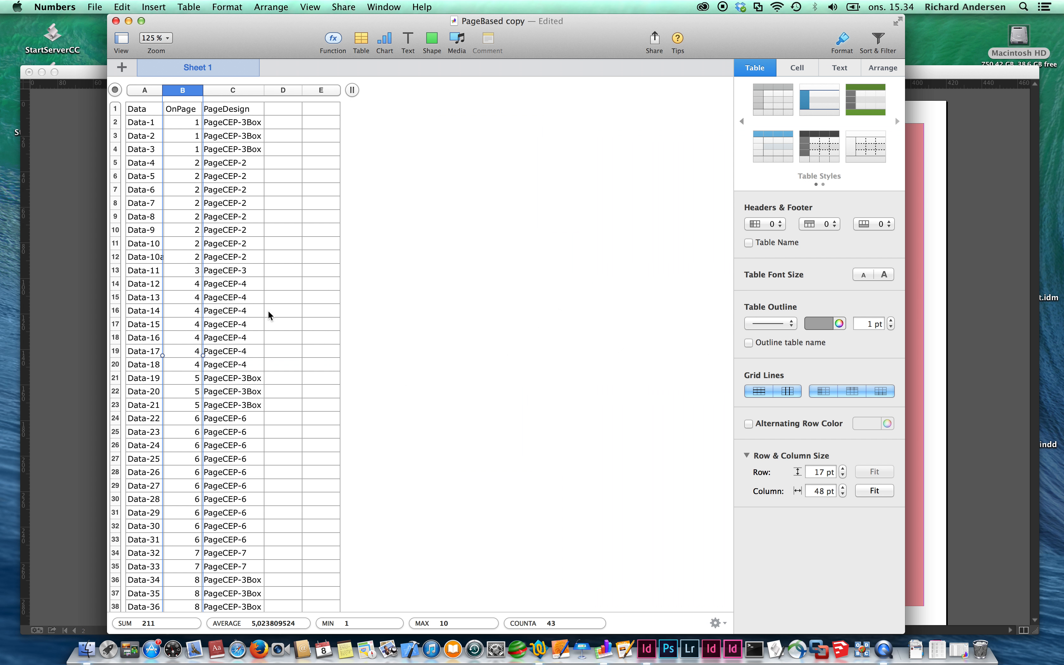
pyautogui.click(194, 166)
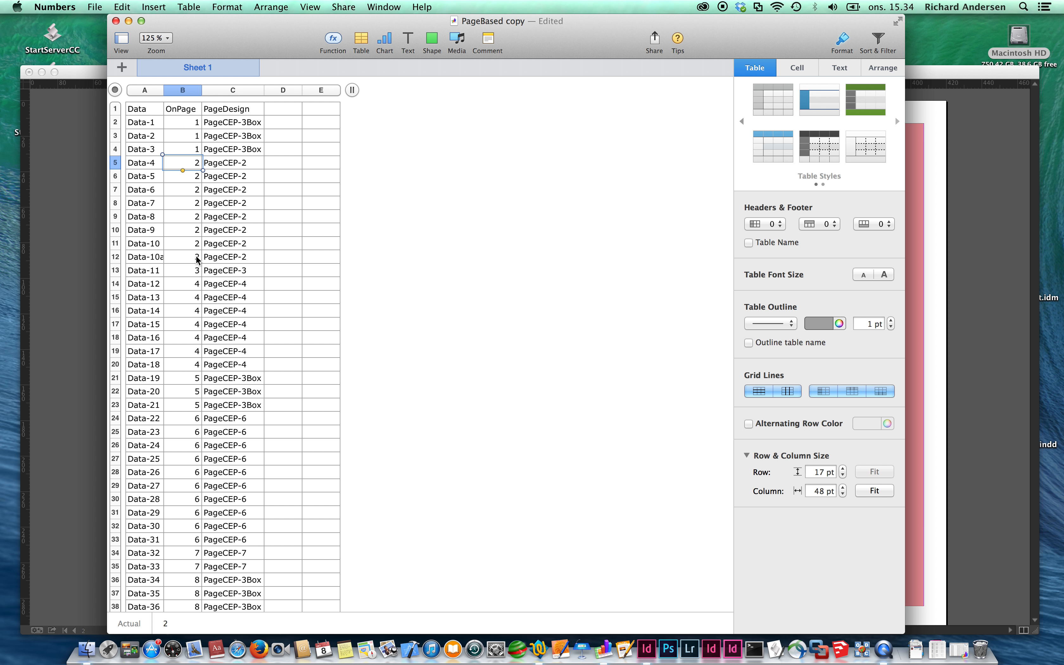
# - Switch back to the PageBased.indd document in InDesign and check the Data-10 and Data-10a boxes on the last page
pyautogui.click(89, 244)
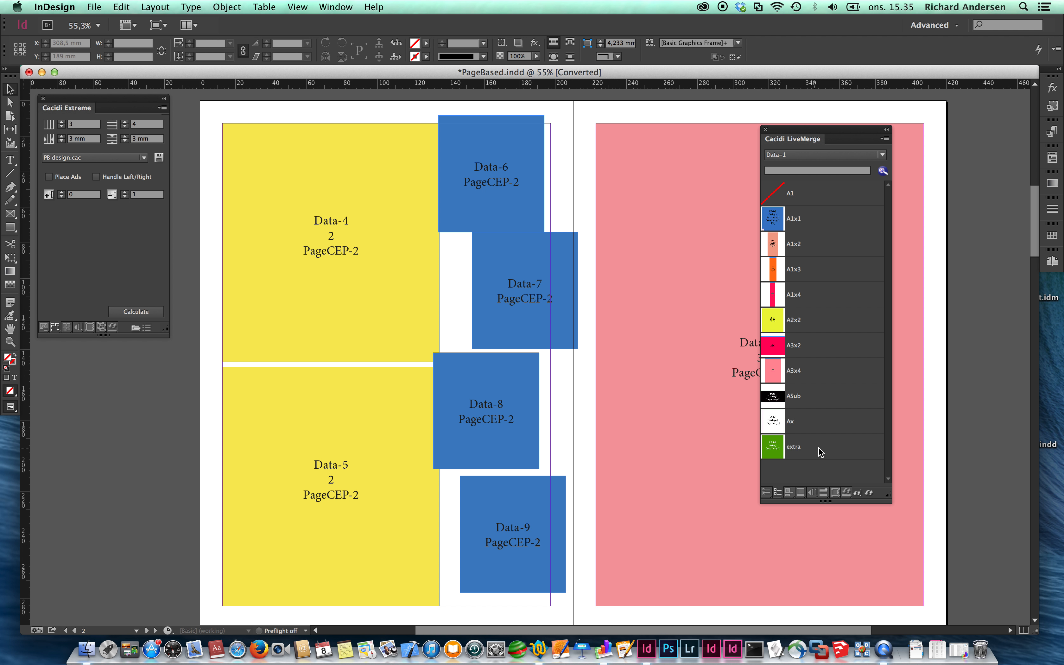
pyautogui.scroll(-15, 632, 454)
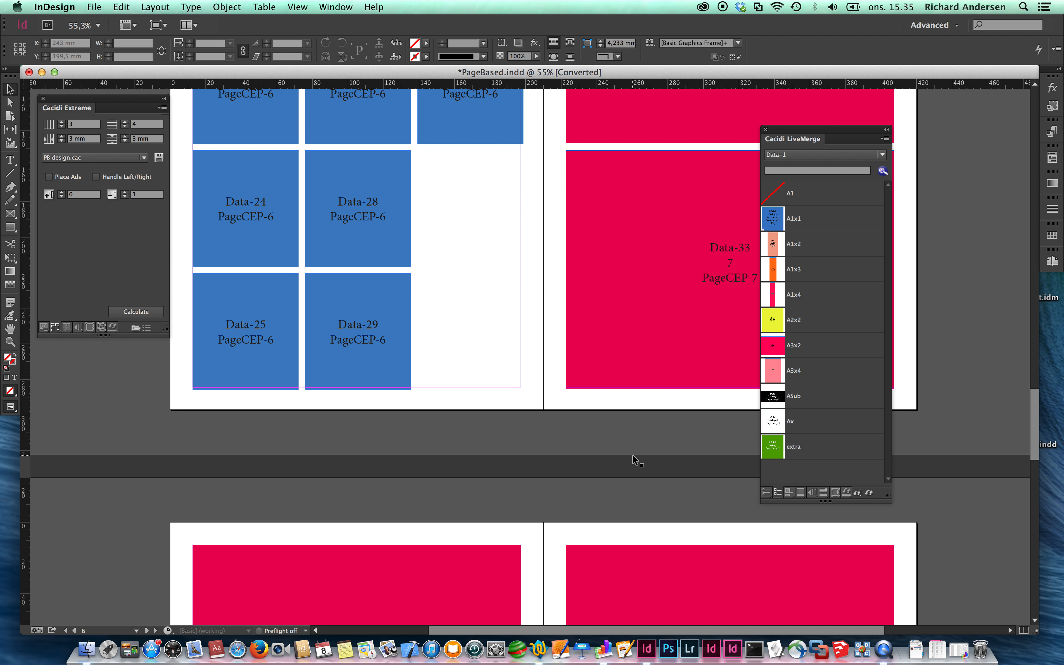
pyautogui.scroll(-15, 633, 455)
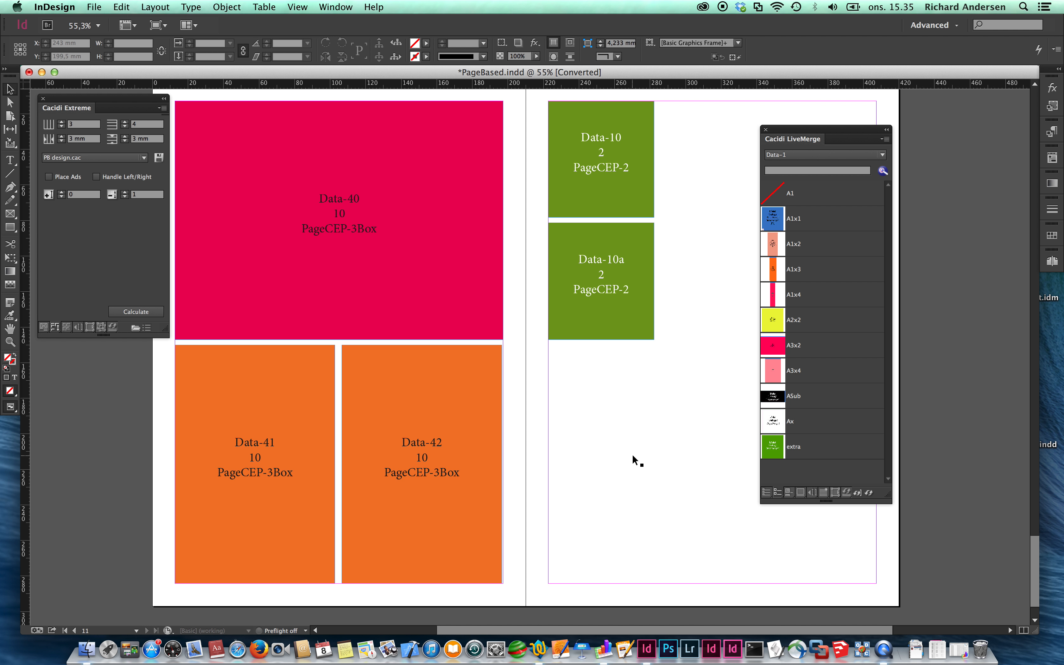
# - Switch the active Cacidi project to Bricofer Italia
pyautogui.click(163, 109)
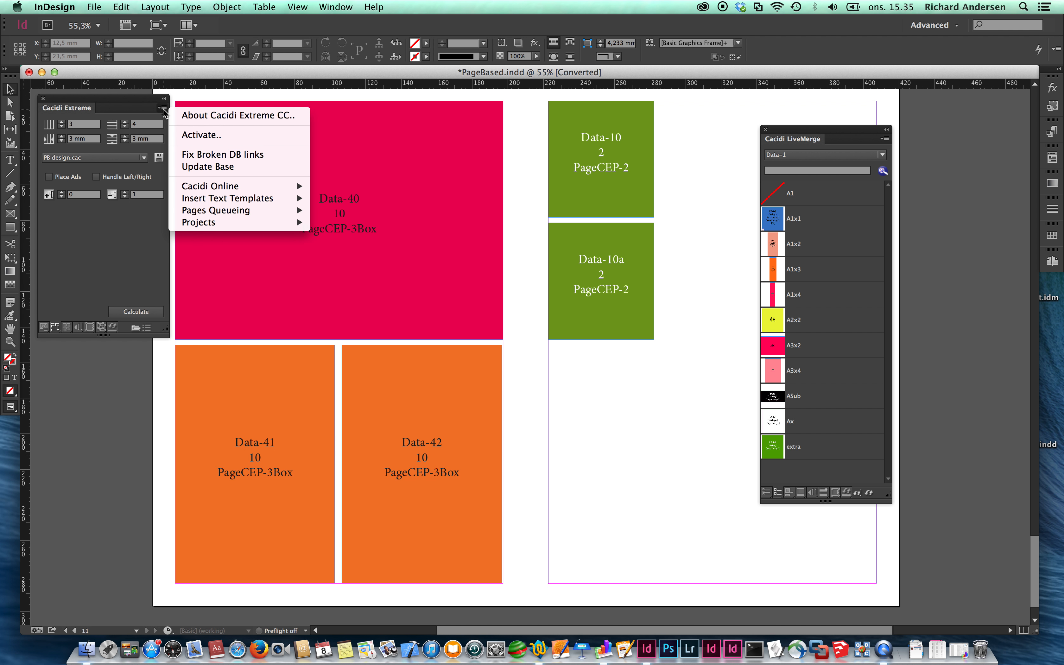
pyautogui.moveTo(215, 232)
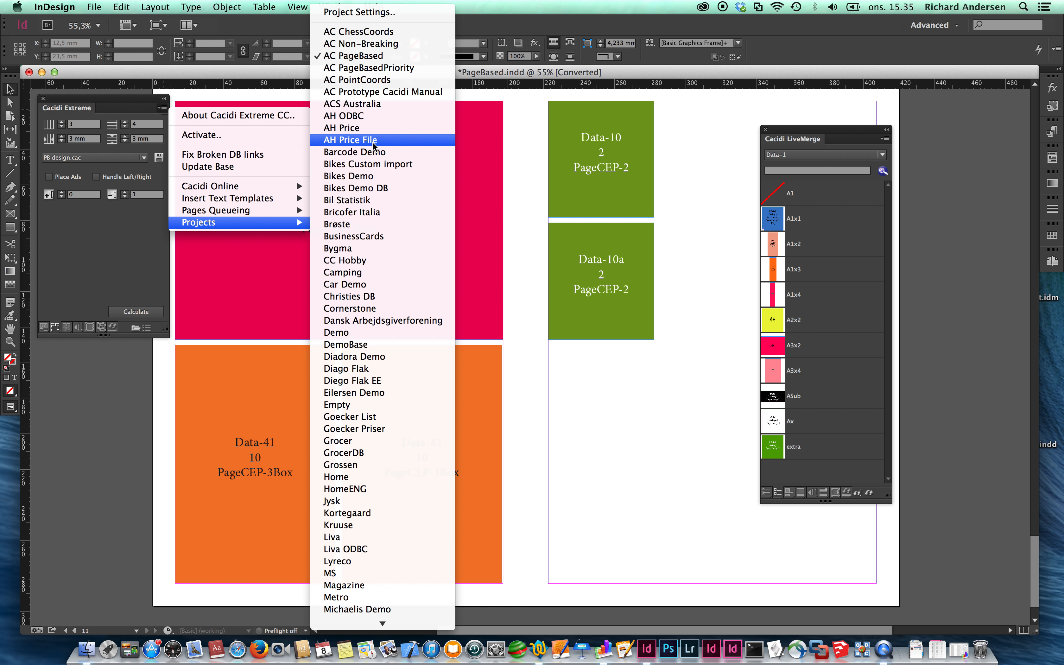
pyautogui.click(372, 213)
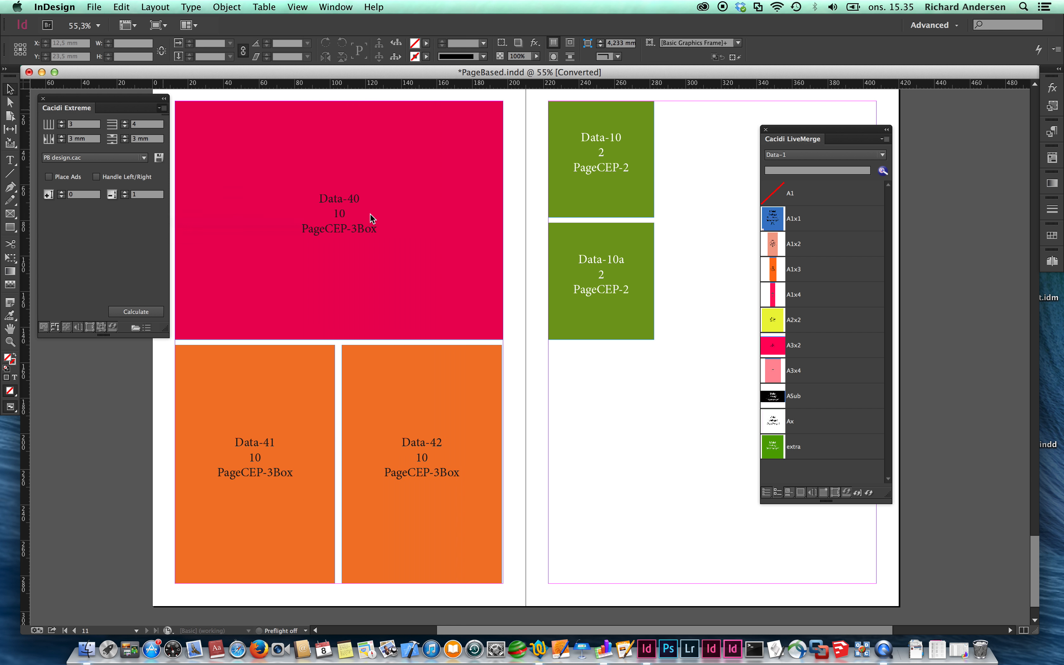
# - Open the Bricofer Start.indd InDesign template without replacing the missing font, and view its front page
pyautogui.click(44, 327)
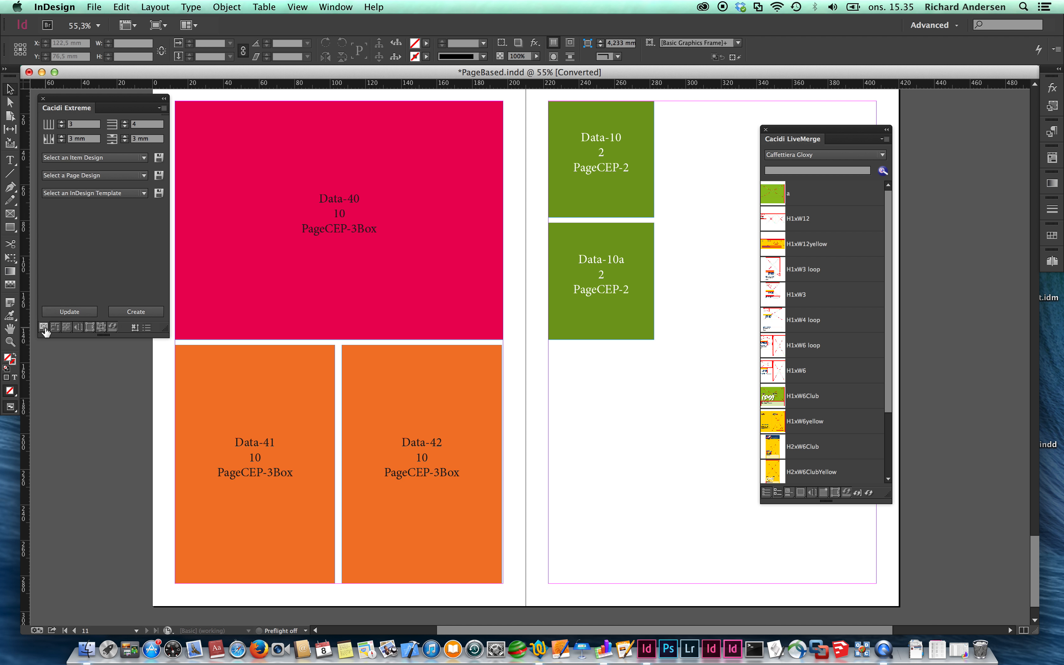
pyautogui.click(80, 193)
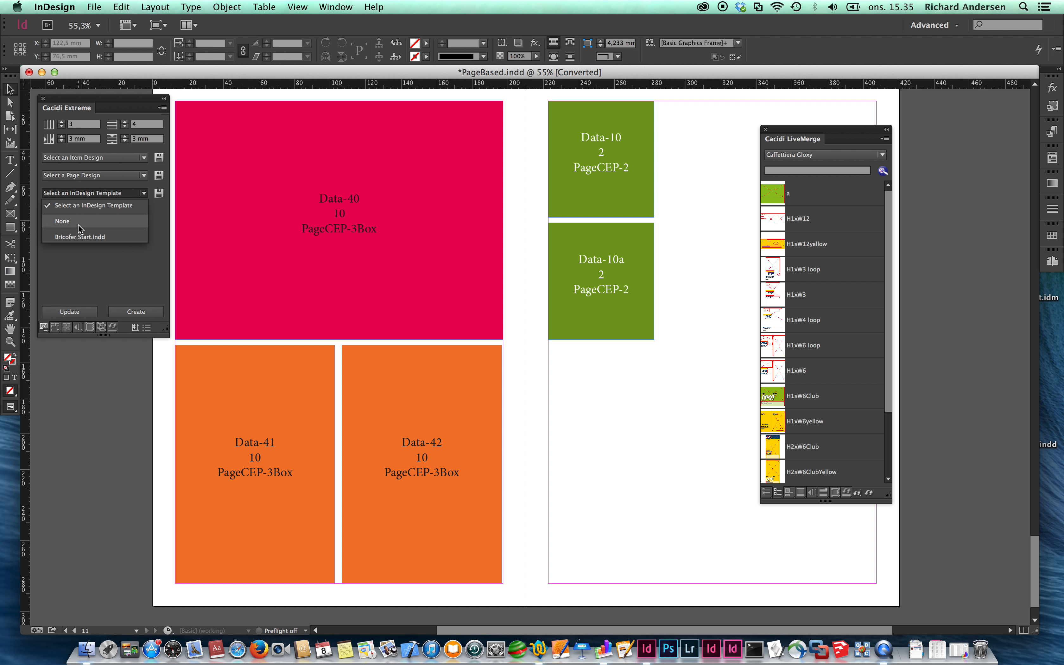
pyautogui.click(80, 237)
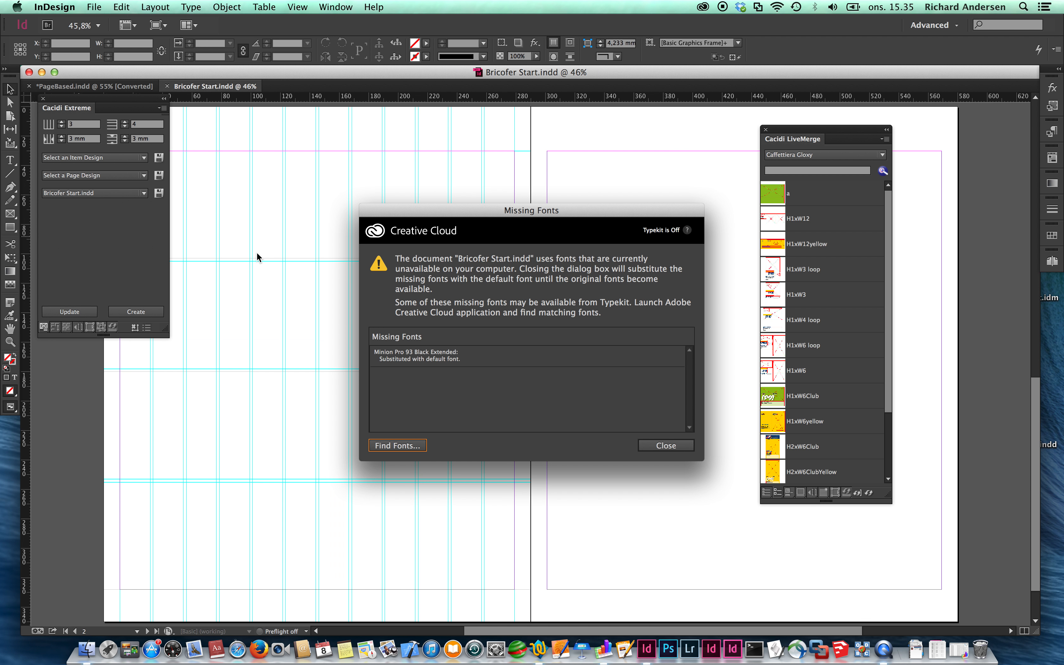
pyautogui.click(401, 446)
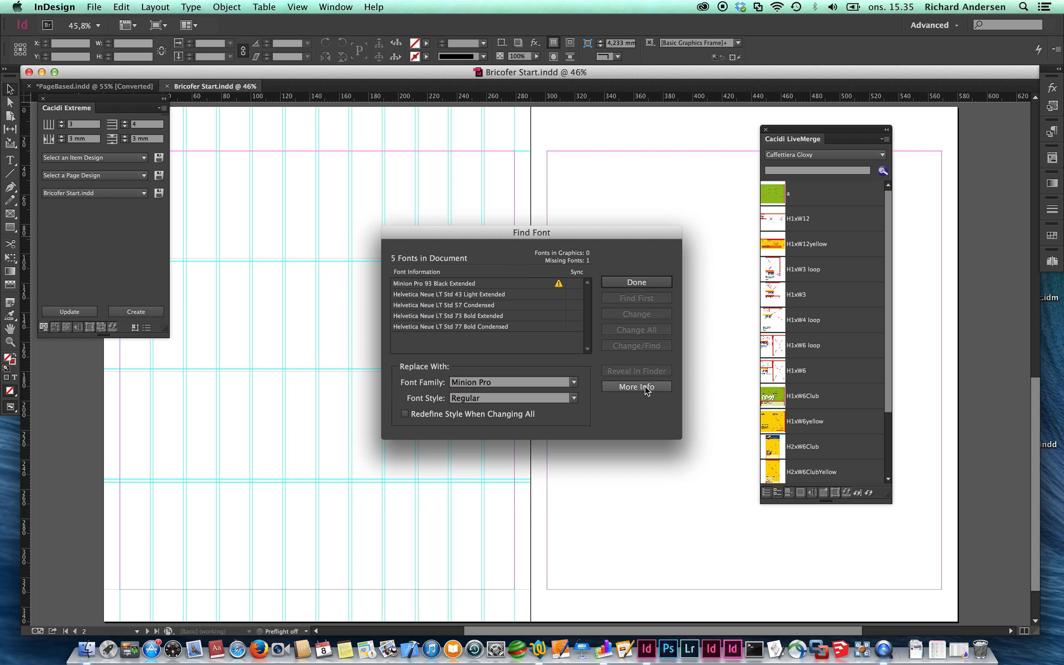
pyautogui.click(645, 281)
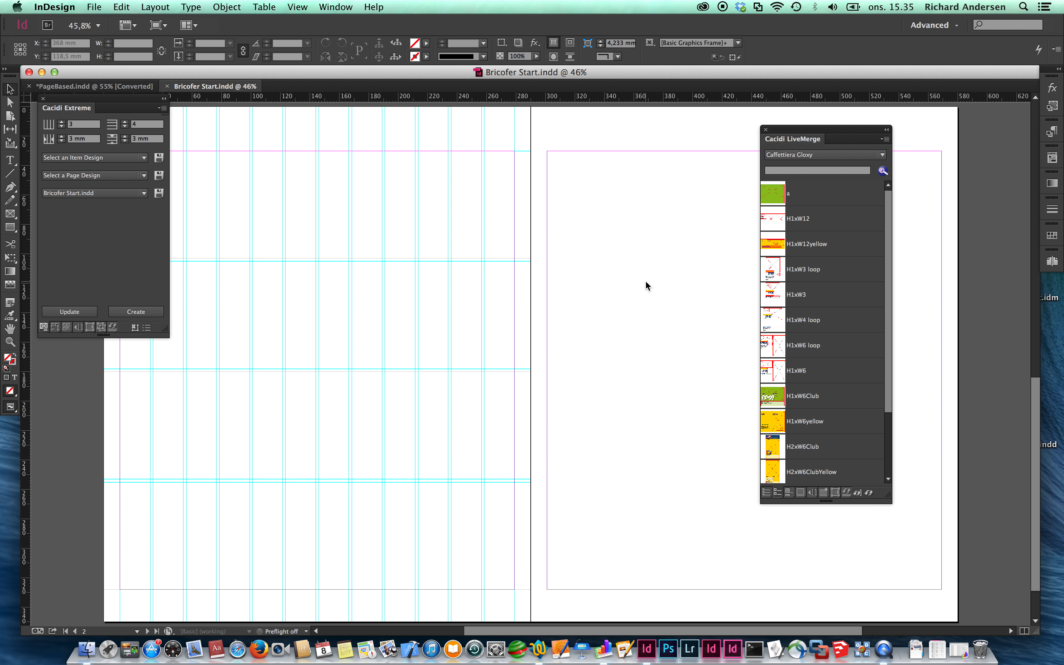
pyautogui.scroll(15, 928, 366)
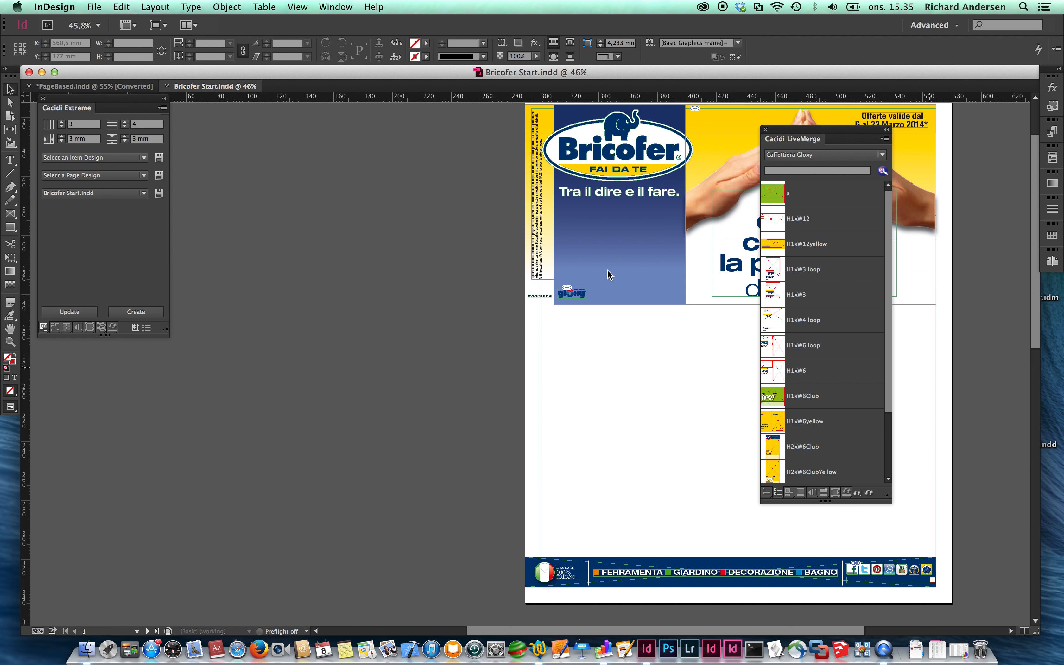
pyautogui.hscroll(5, 583, 324)
pyautogui.scroll(-3, 583, 324)
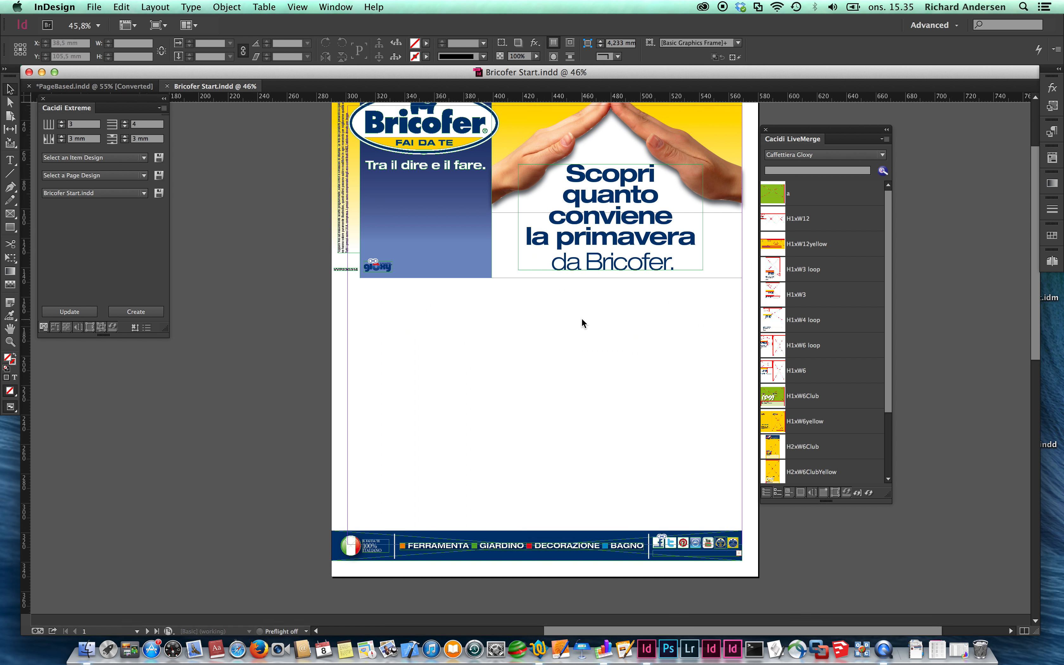
# - Load the item design H1xW12.idms and look through the available page designs without choosing one
pyautogui.click(138, 159)
pyautogui.click(110, 227)
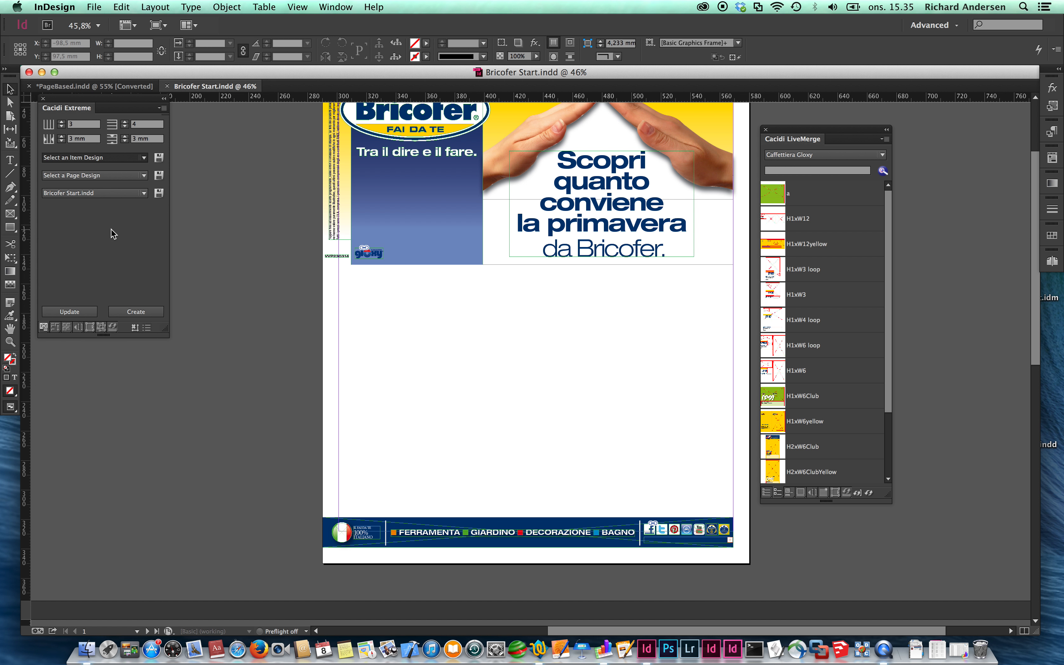
pyautogui.scroll(3, 376, 272)
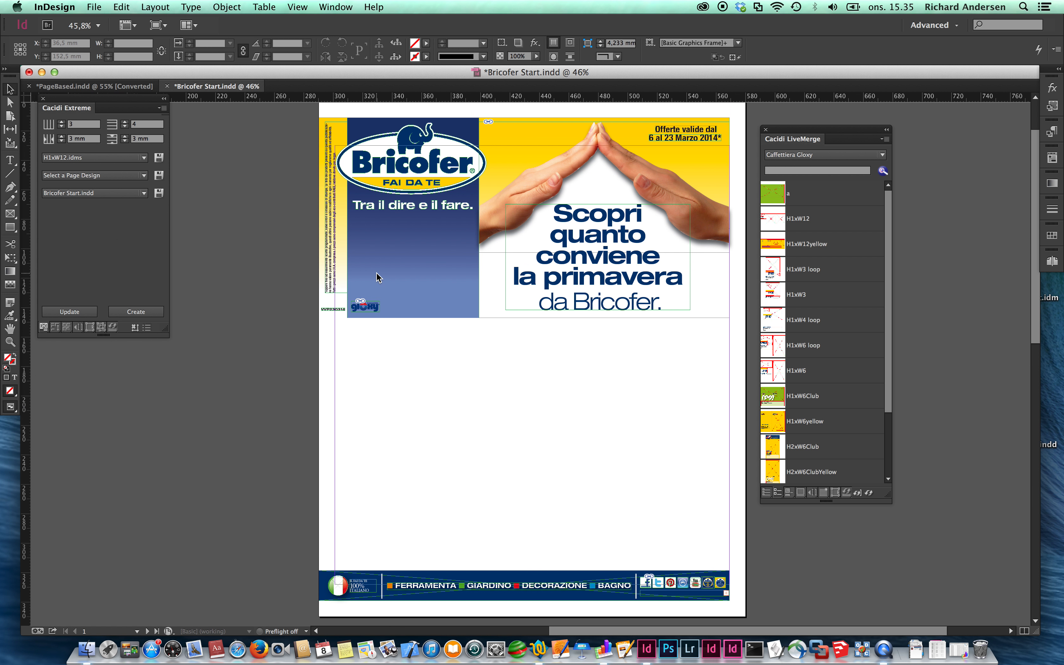
pyautogui.click(75, 176)
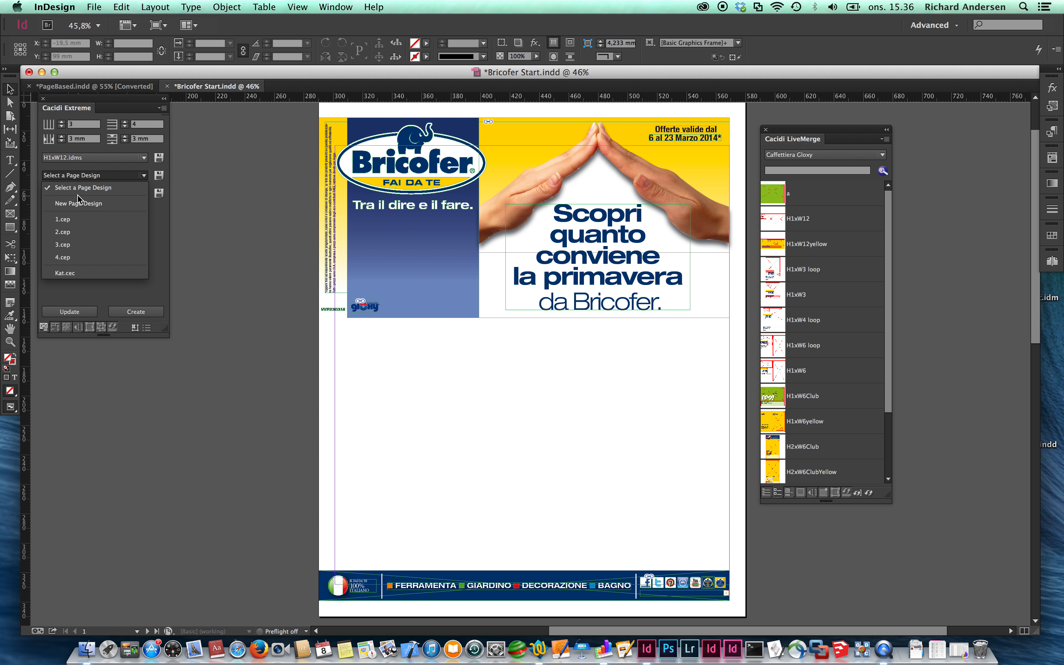
pyautogui.click(130, 192)
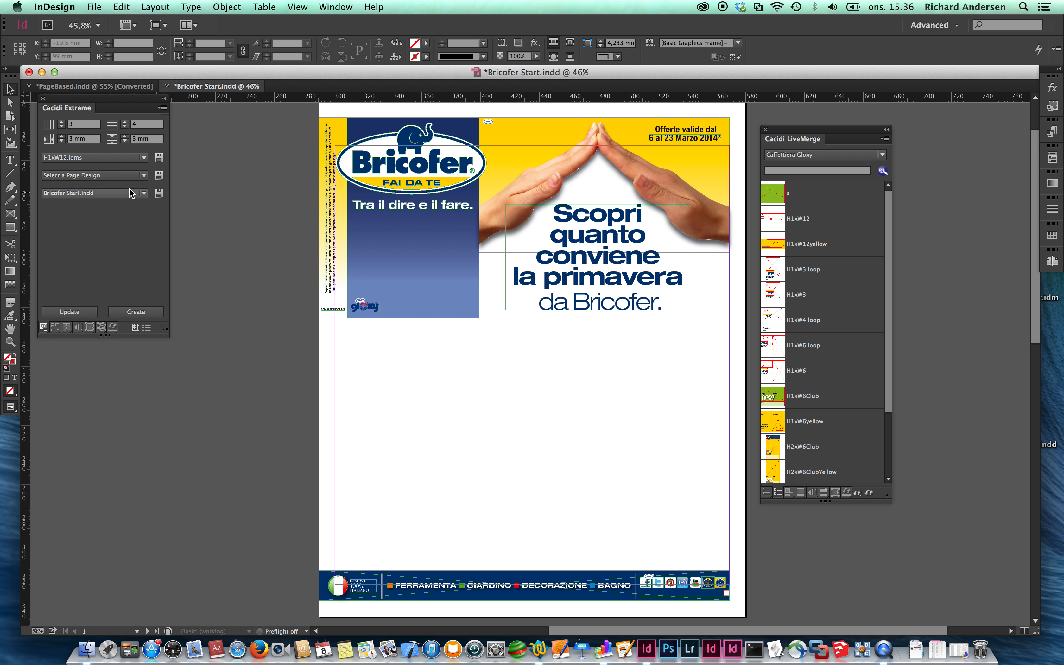
# - Load the item designs H1xW3 loop.idms and H1xW3.idms in turn on page 2, selecting the first to inspect it
pyautogui.click(84, 158)
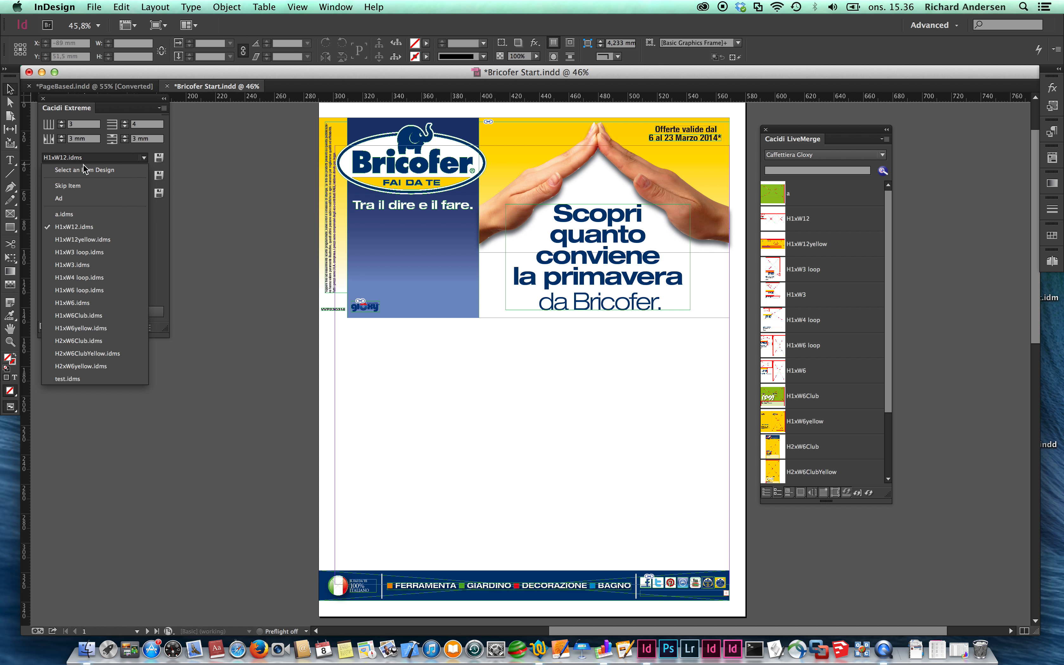
pyautogui.click(80, 252)
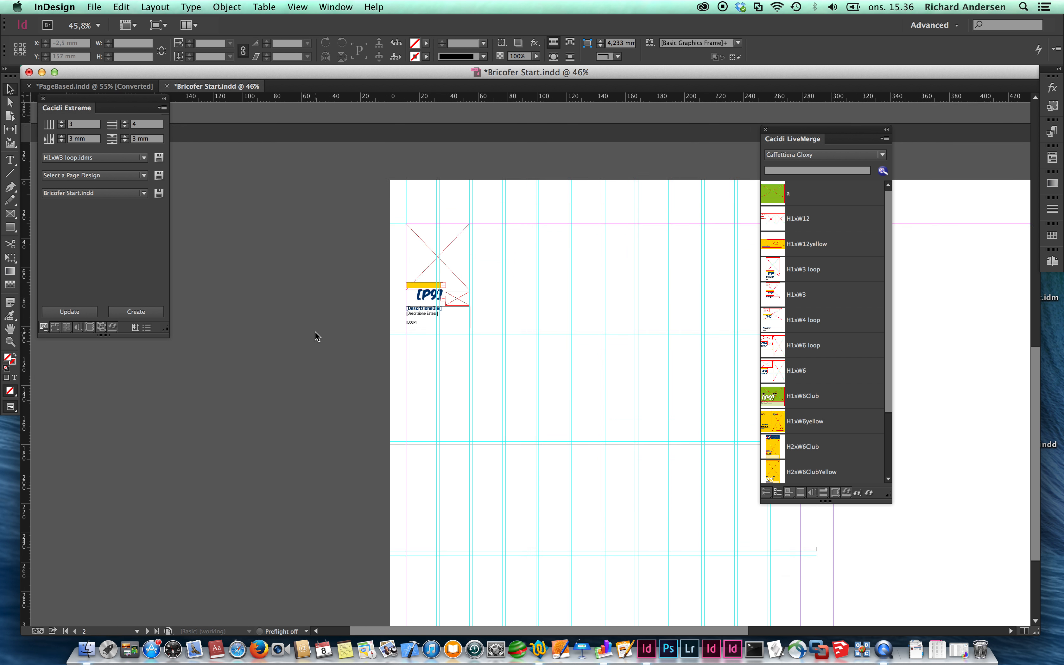
pyautogui.click(451, 290)
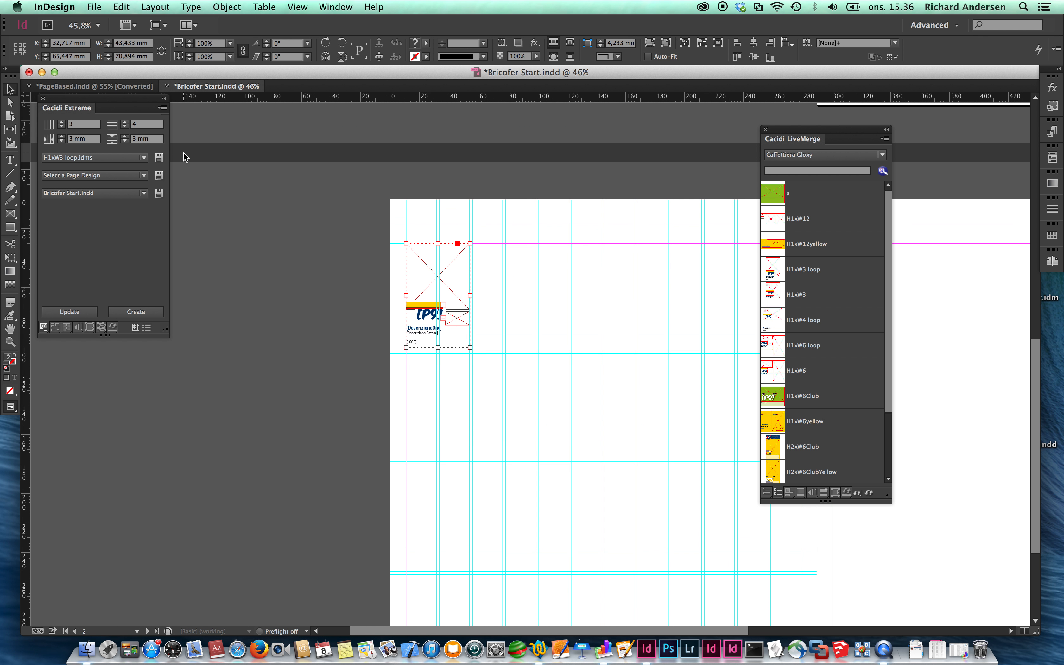
pyautogui.click(77, 158)
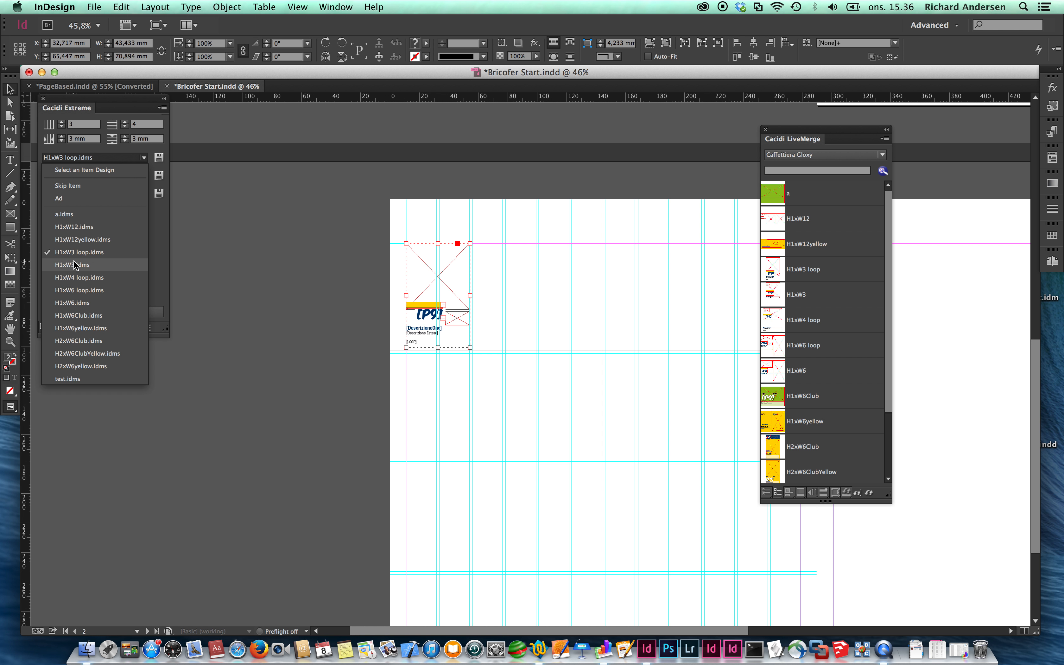
pyautogui.click(74, 264)
# - Load the item designs H1xW6.idms and H1xW6Club.idms in turn on page 2, and delete the last one from the page
pyautogui.click(84, 158)
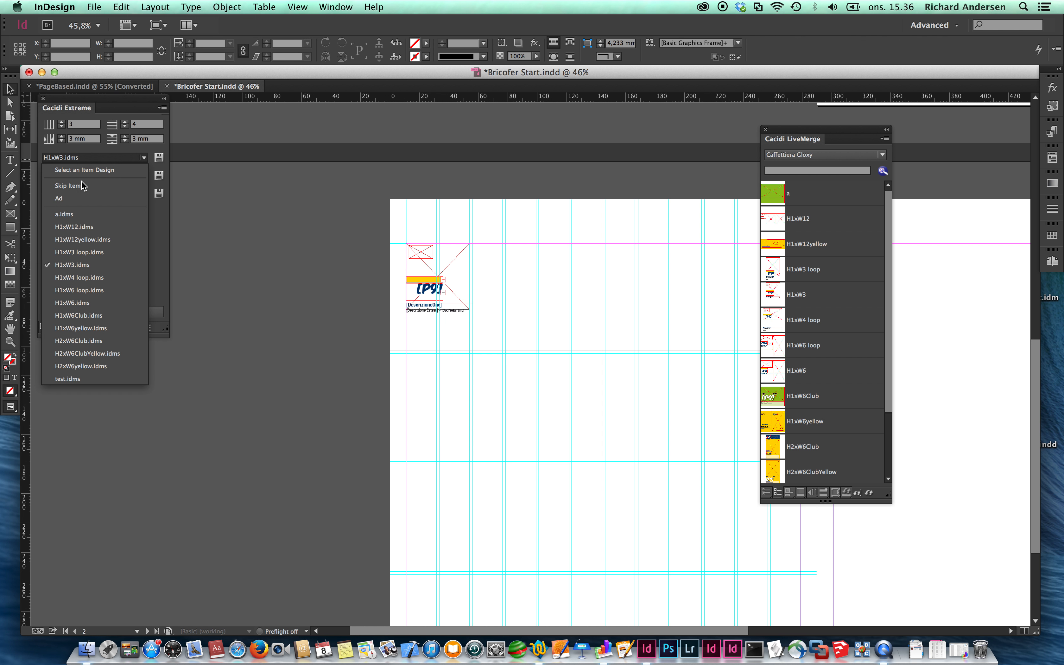
pyautogui.click(86, 303)
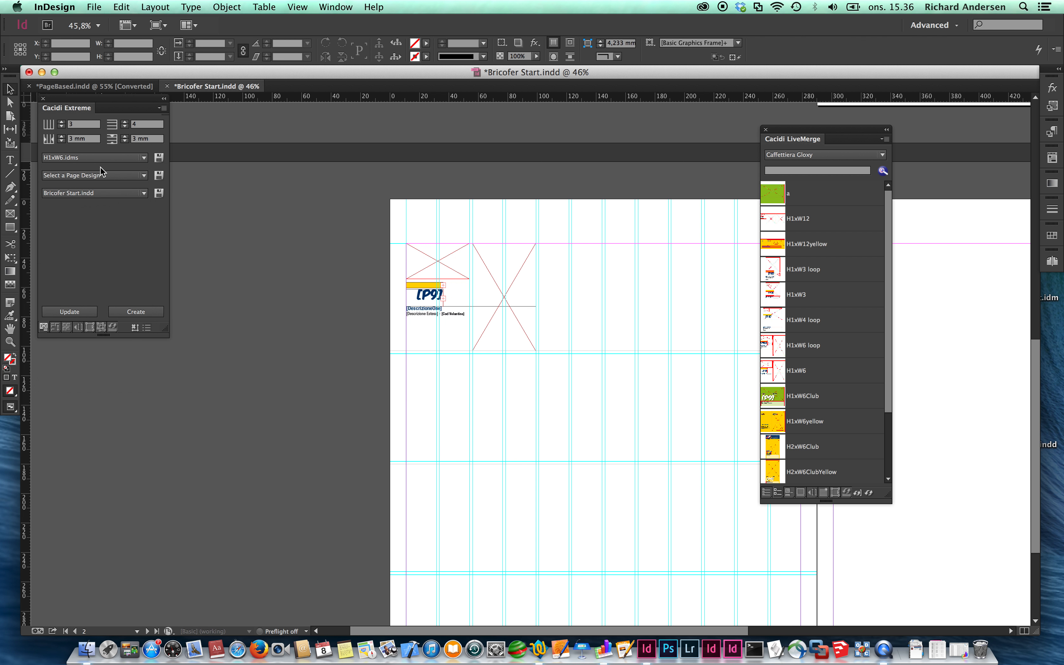
pyautogui.click(101, 160)
pyautogui.click(100, 308)
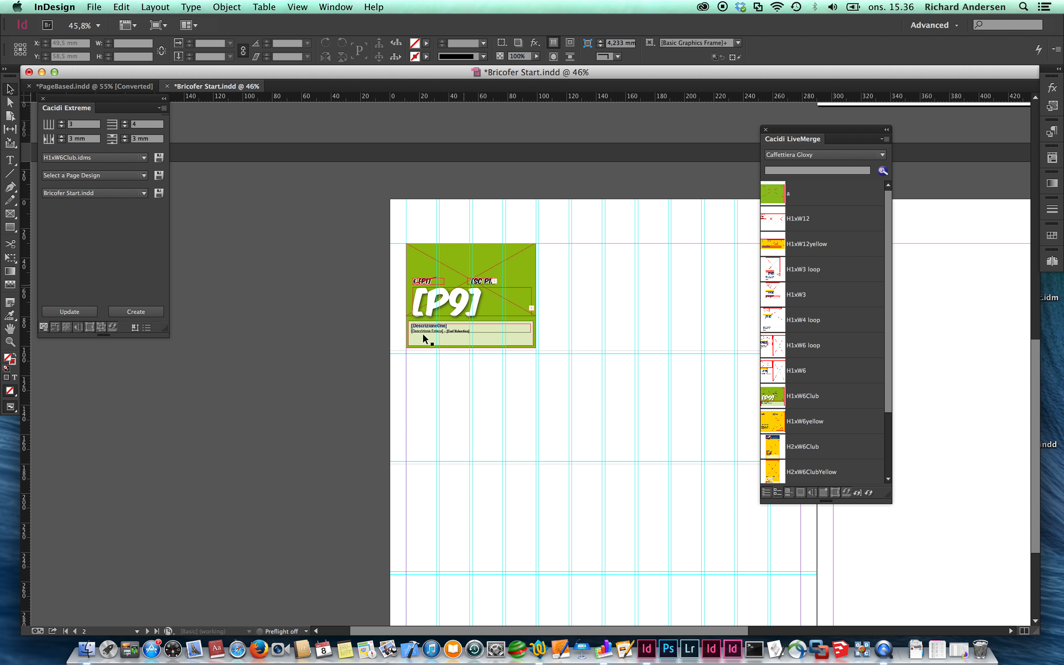
pyautogui.moveTo(545, 239); pyautogui.dragTo(377, 405)
pyautogui.press('Delete')
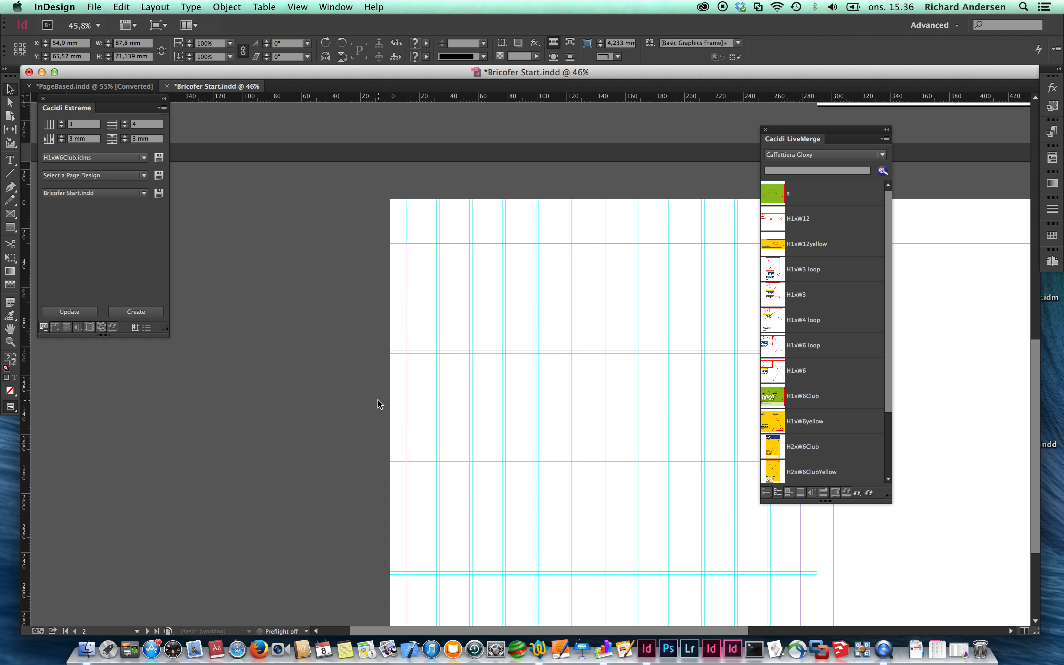
# - Load the page design 1.cep on page 2 and review the list of item designs without changing the selection
pyautogui.hscroll(2, 377, 401)
pyautogui.scroll(-1, 377, 401)
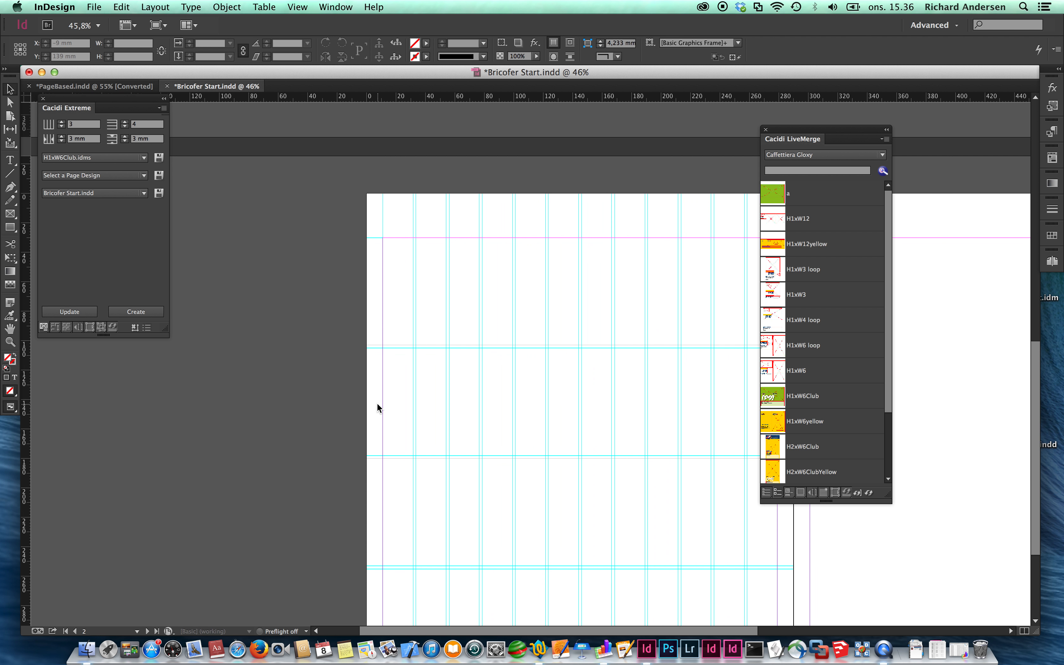
pyautogui.click(128, 176)
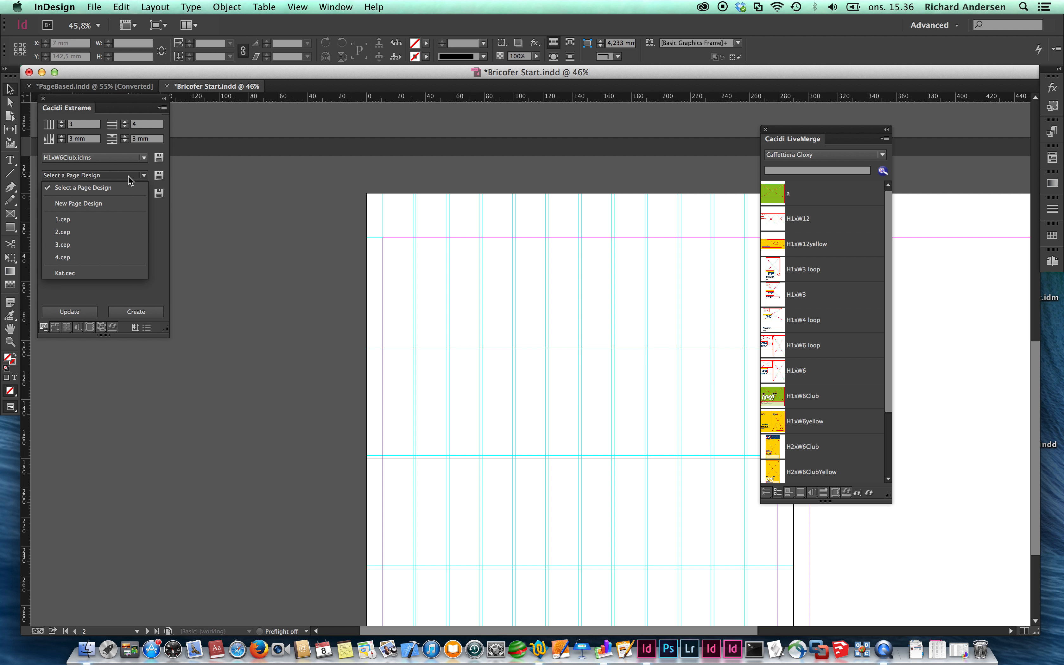
pyautogui.click(105, 220)
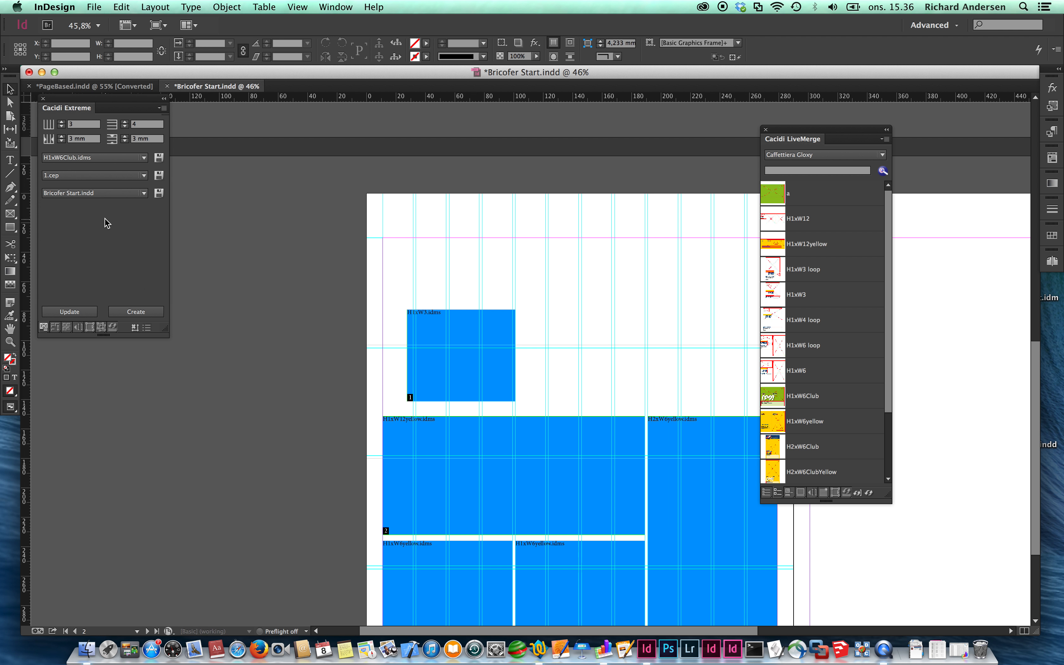
pyautogui.click(103, 156)
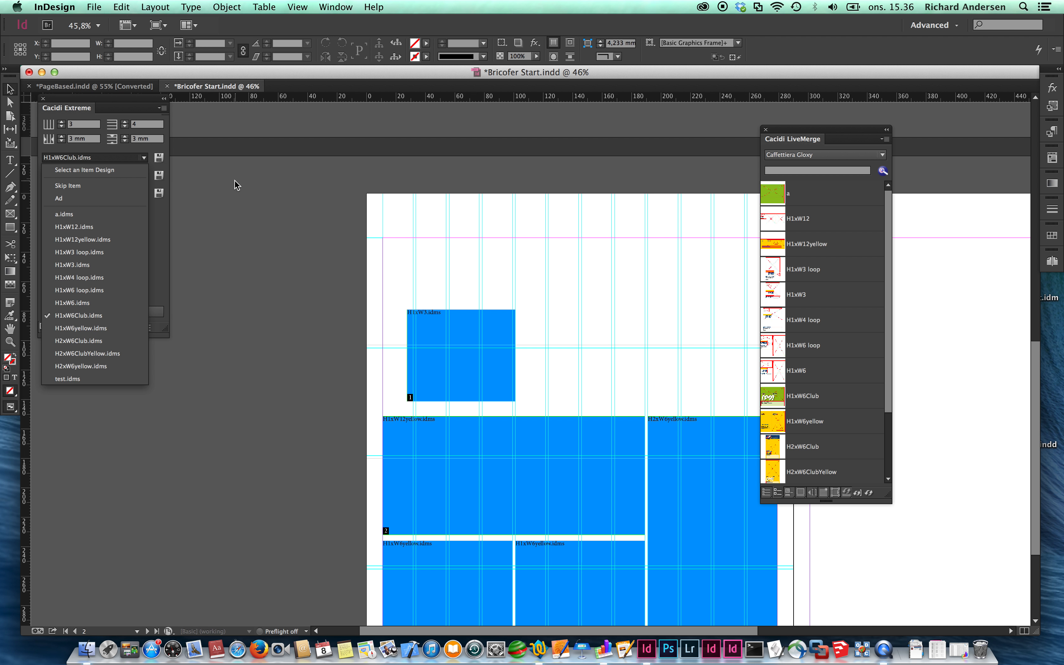
pyautogui.click(165, 232)
# - Load the page design 3.cep on page 2, and select all of the page's guides to inspect the grid
pyautogui.click(107, 192)
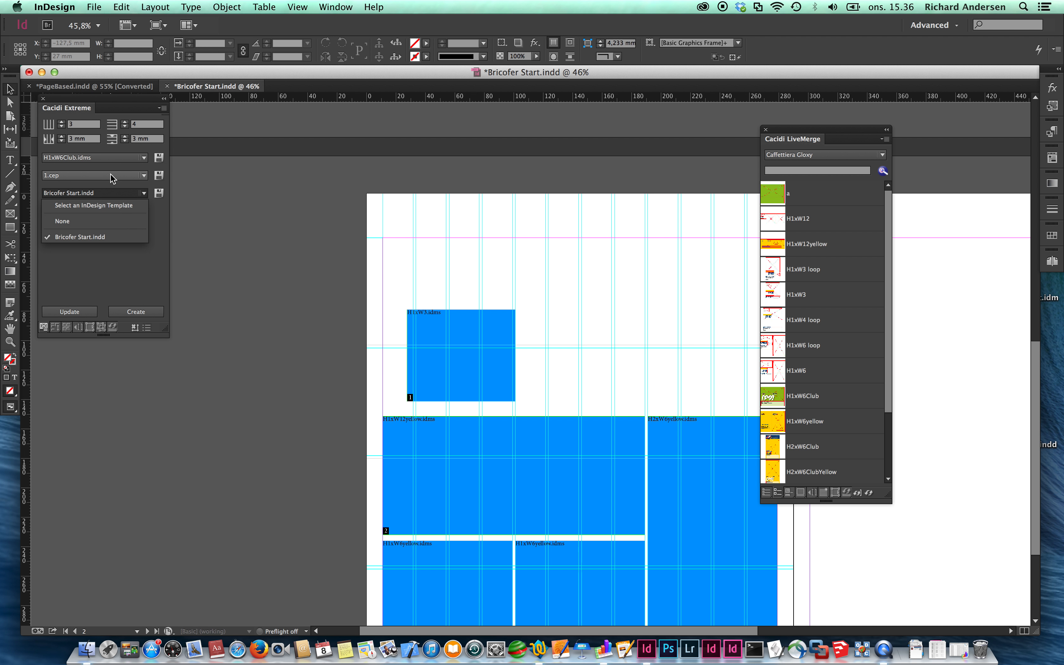
pyautogui.click(110, 175)
pyautogui.click(110, 174)
pyautogui.click(98, 246)
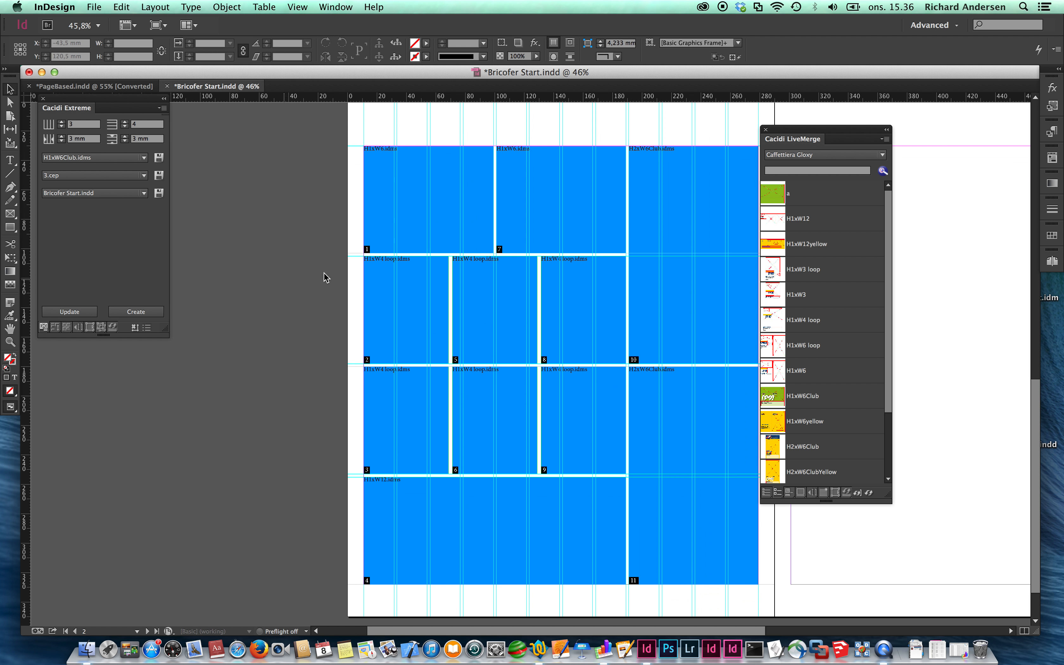
pyautogui.press('super+alt+g')
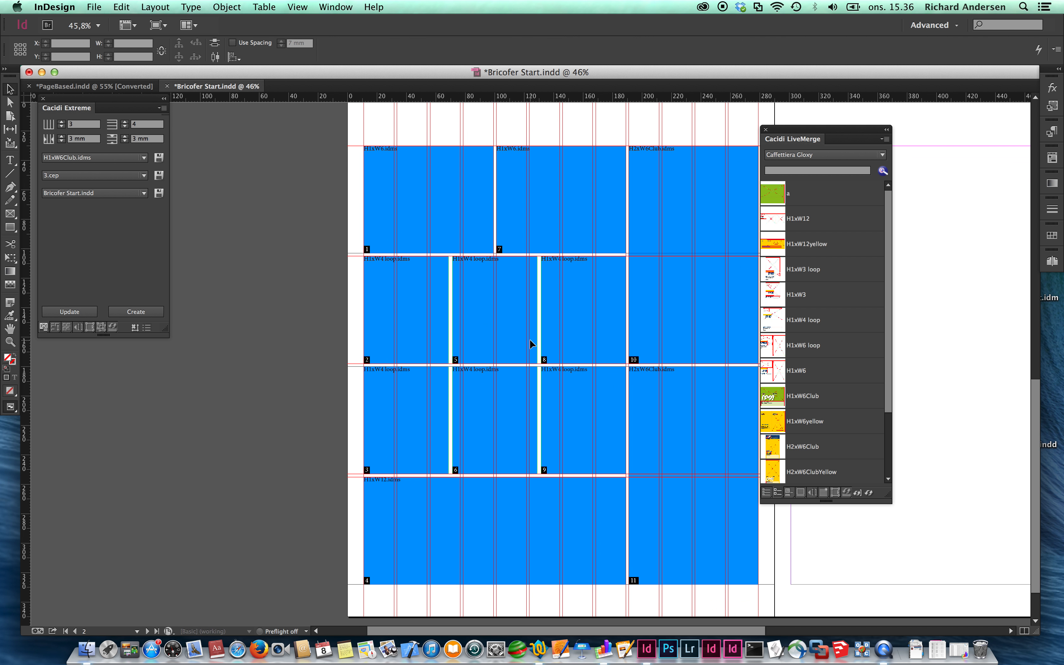
pyautogui.click(369, 184)
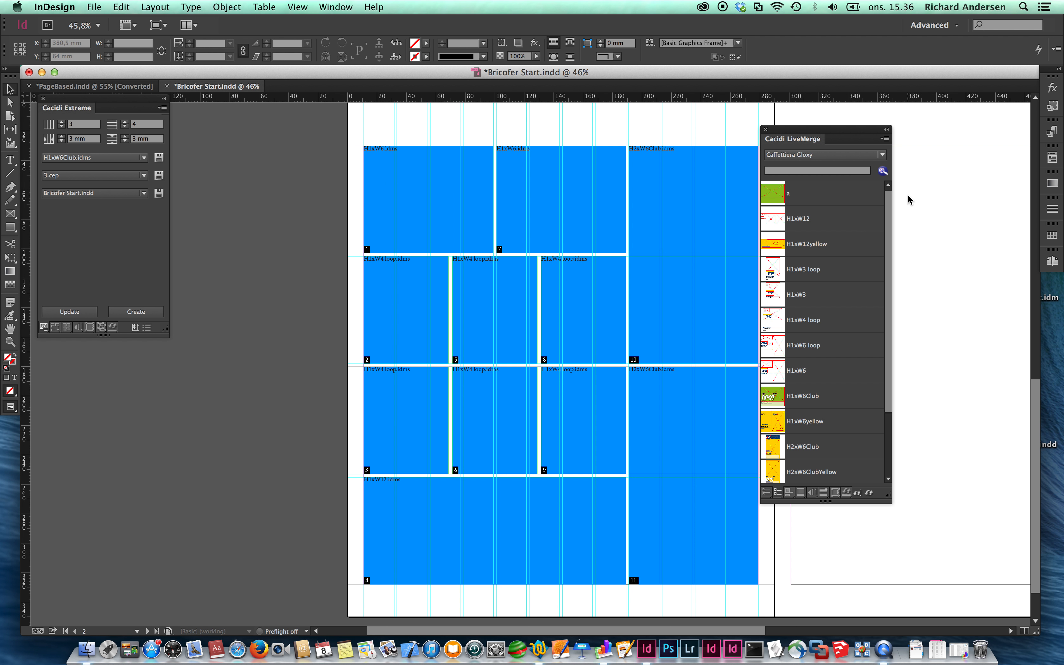
# - Go back to page 1 of the Bricofer document and load the calculation type PBP.cac
pyautogui.scroll(5, 680, 247)
pyautogui.scroll(6, 681, 253)
pyautogui.hscroll(4, 682, 253)
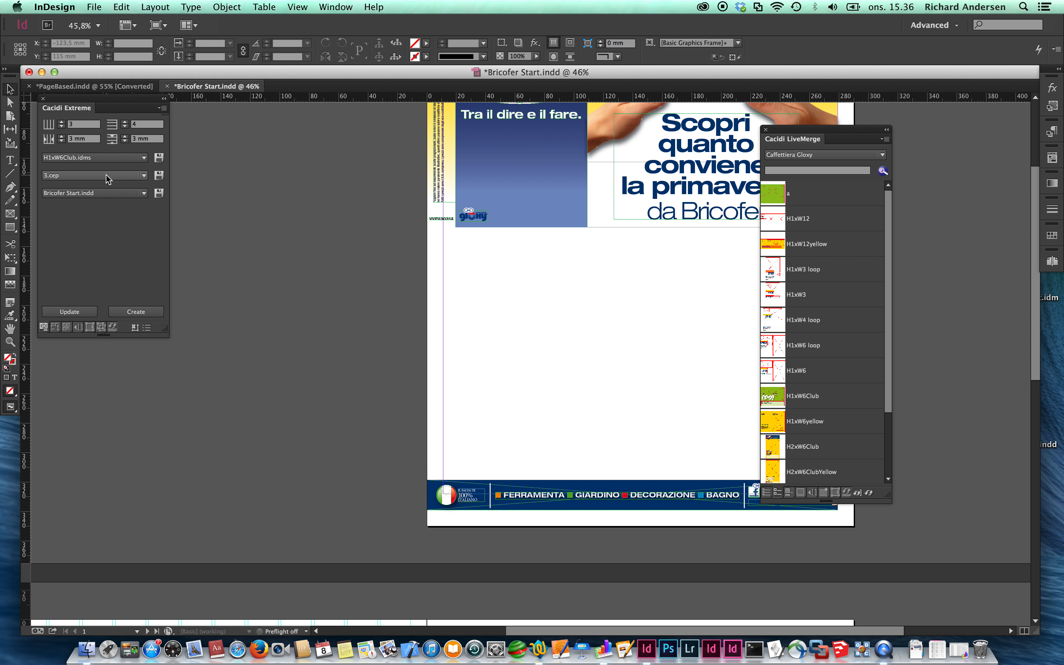
pyautogui.click(55, 327)
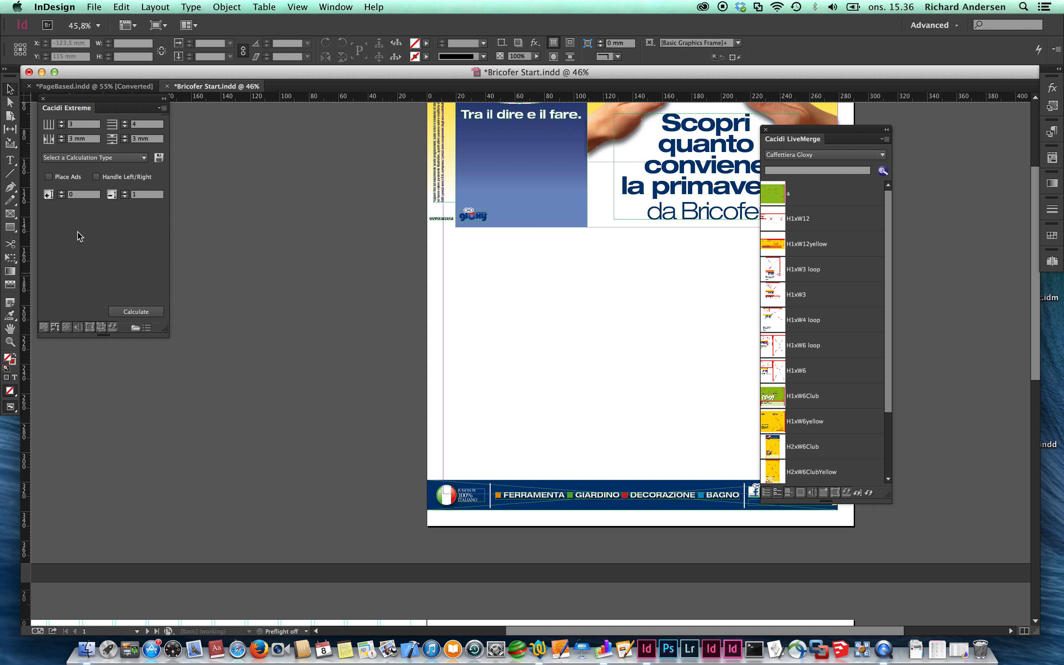
pyautogui.click(83, 159)
pyautogui.click(66, 366)
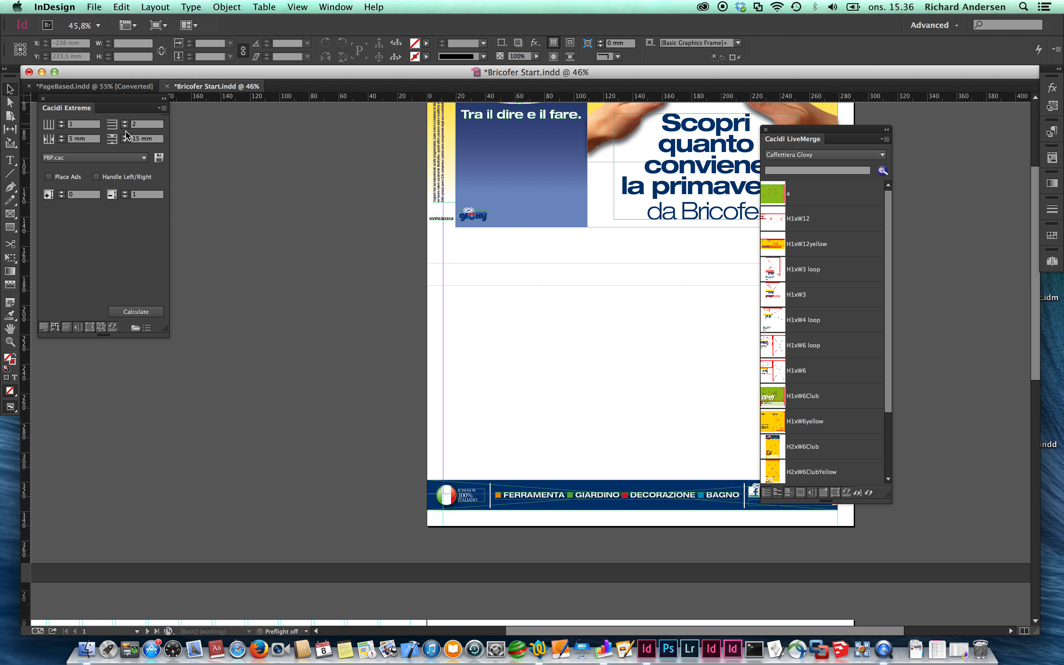
# - Check the project's data field assignments, and run the PBP.cac calculation on the document
pyautogui.click(78, 326)
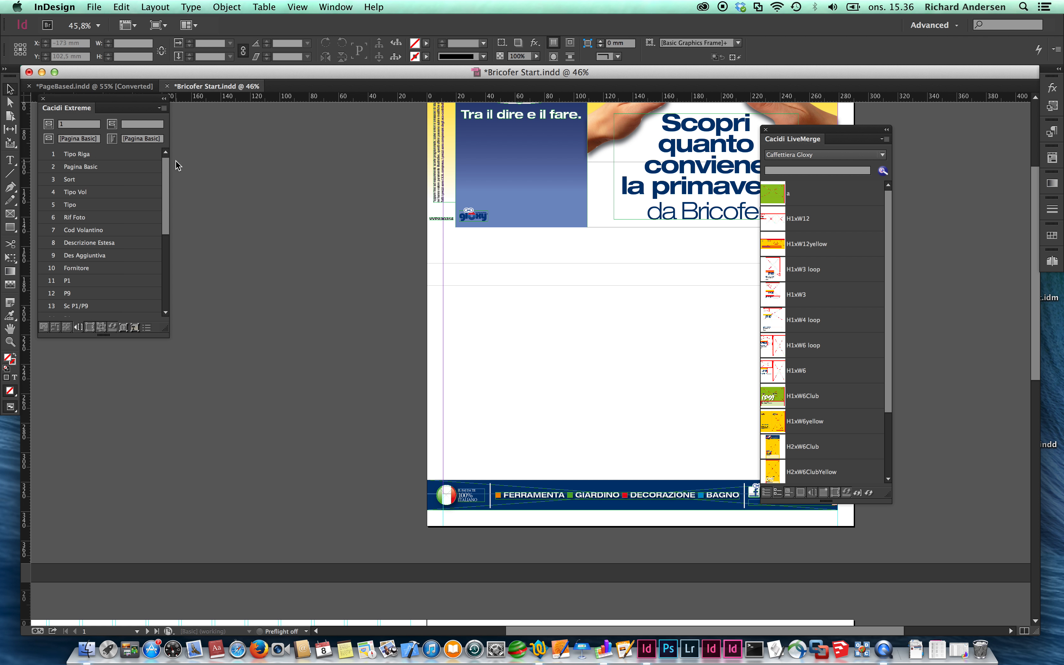
pyautogui.click(55, 327)
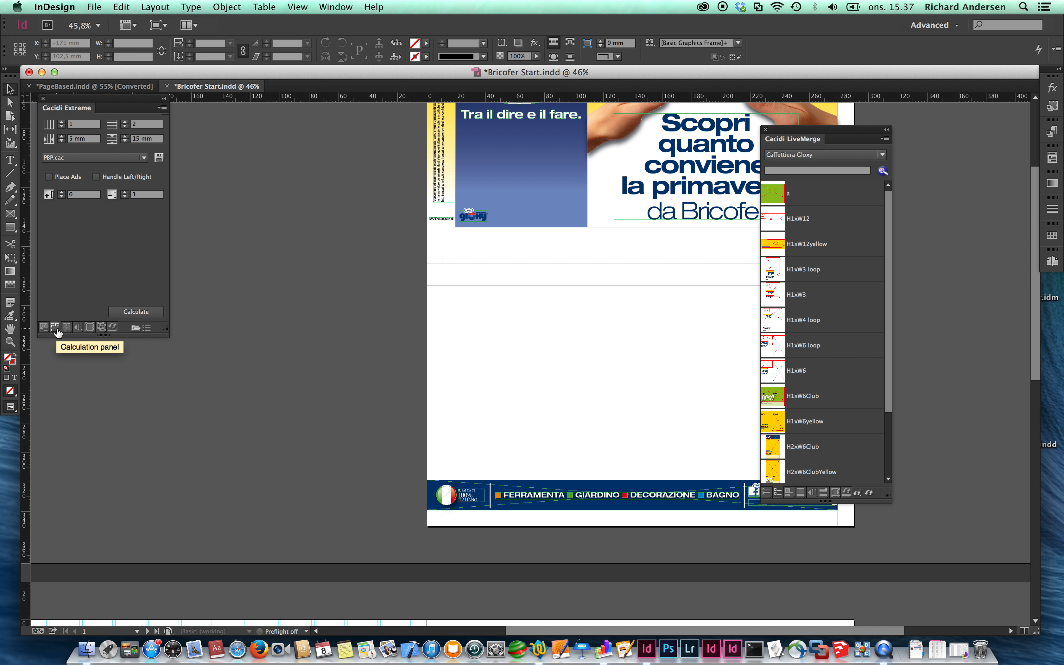
pyautogui.click(142, 313)
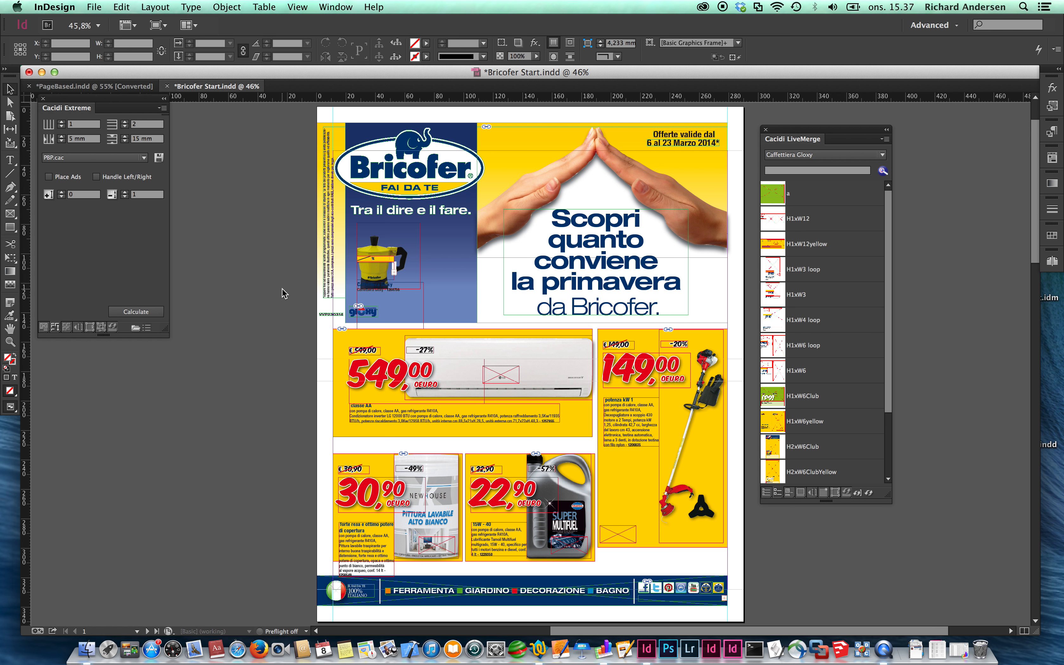
# - Enlarge the brush cutter image in the 149,00 offer on page 1 proportionally to about 53 x 176 mm
pyautogui.scroll(2, 281, 294)
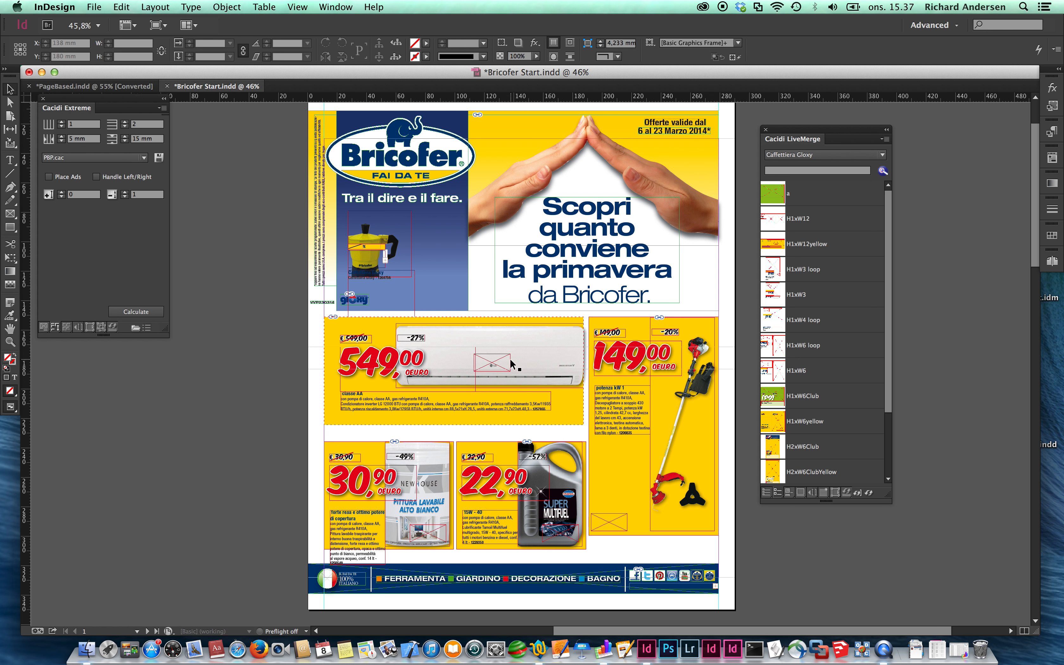
pyautogui.click(658, 368)
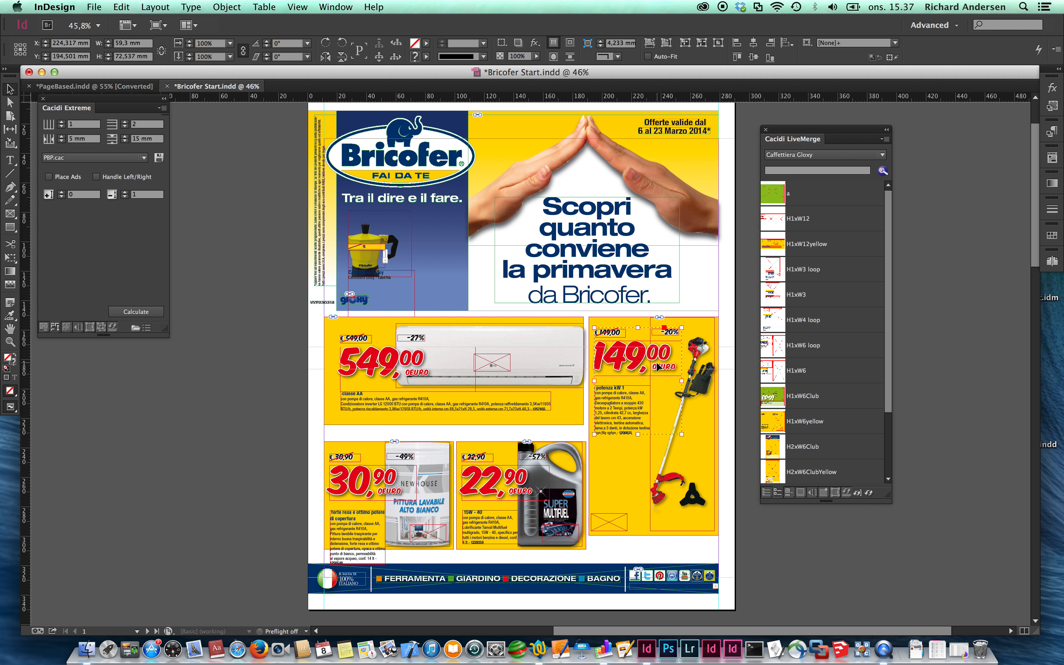
pyautogui.click(687, 409)
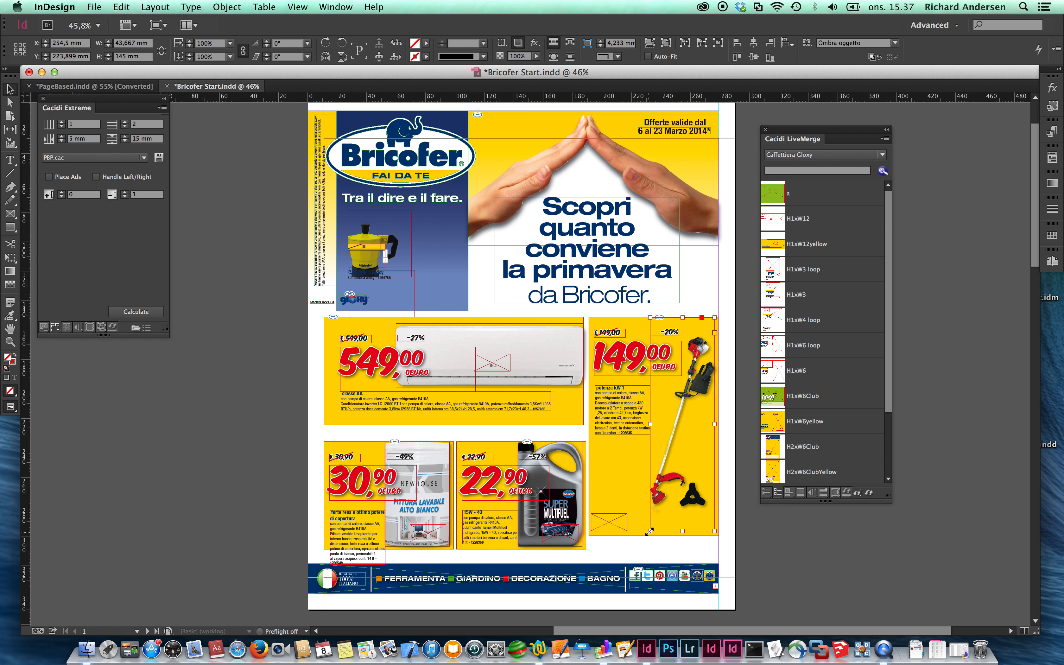
pyautogui.moveTo(649, 530); pyautogui.dragTo(643, 553)
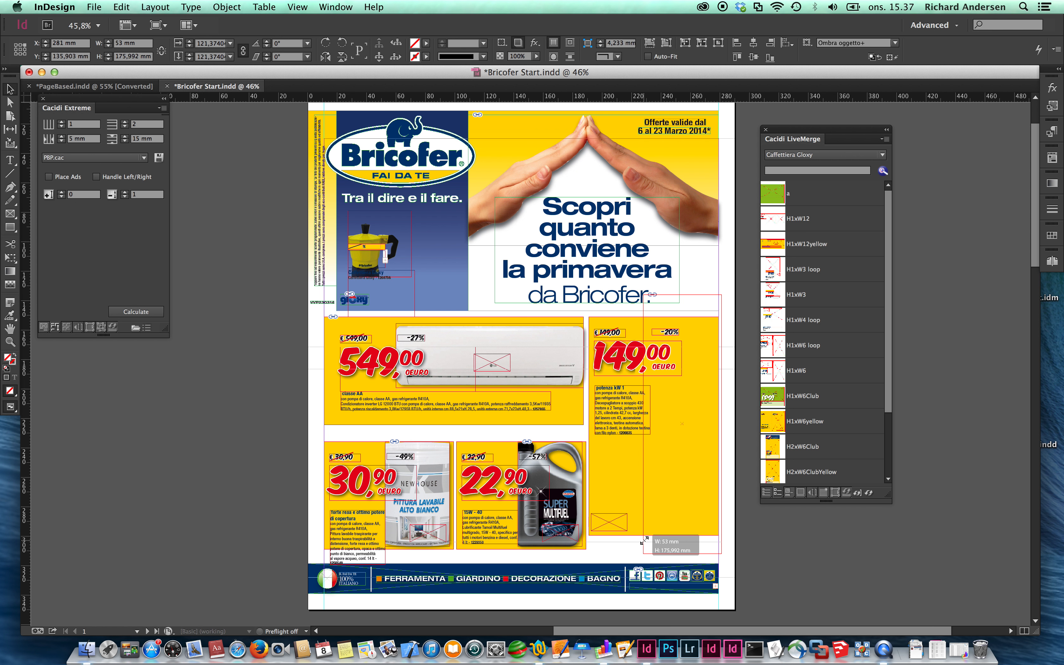
pyautogui.click(825, 581)
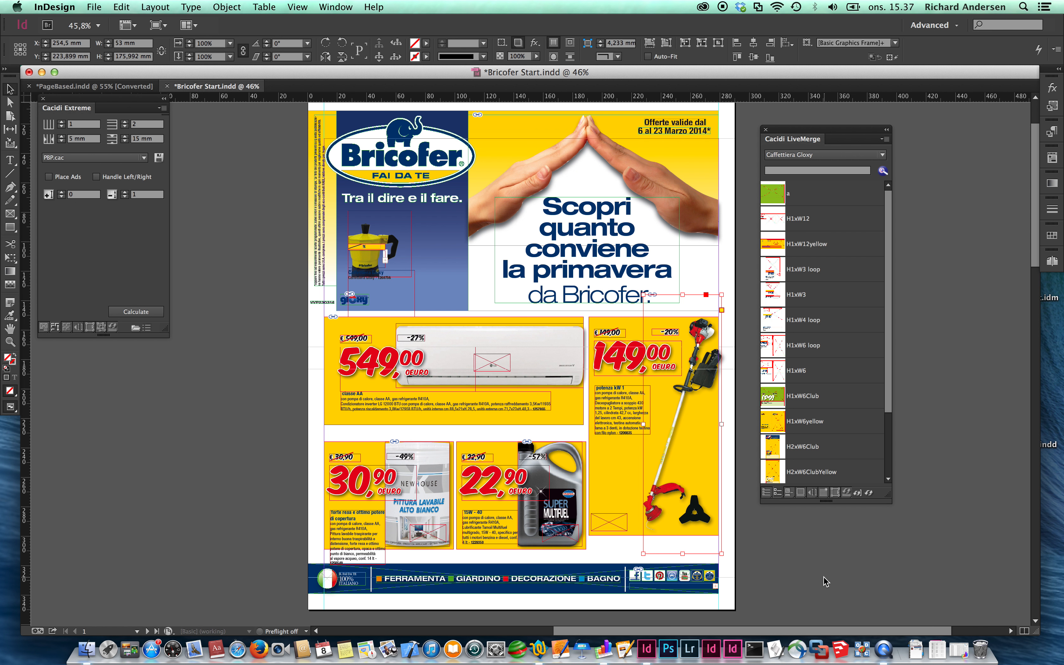
# - Examine the calculated layout of the catalogue from the bottom of page 1 through pages 2, 3 and 4
pyautogui.scroll(-1, 625, 542)
pyautogui.scroll(-5, 624, 542)
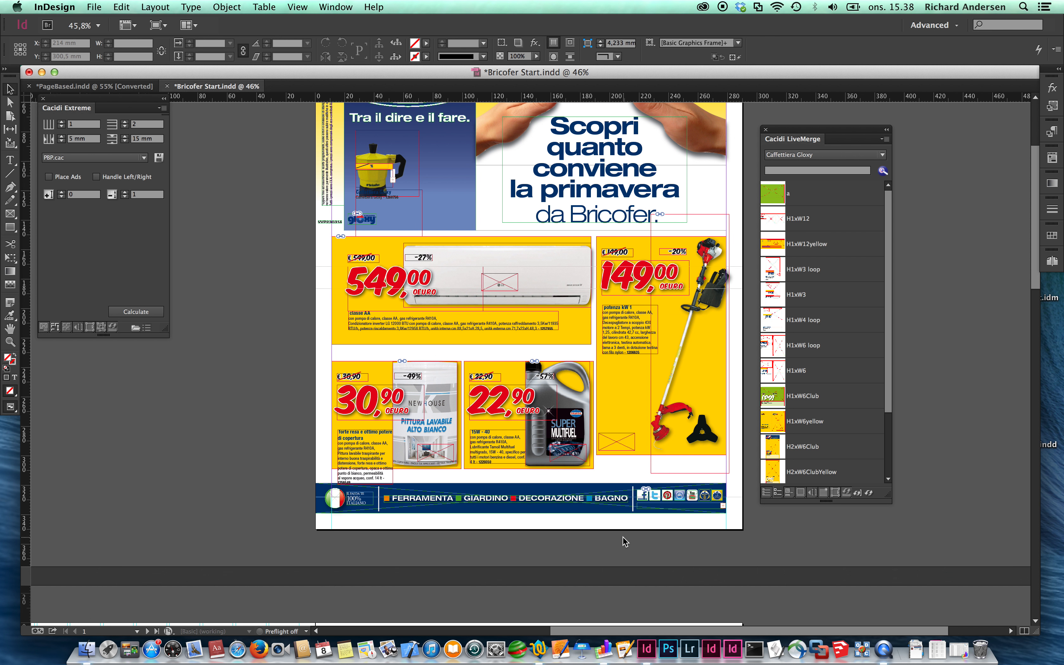
pyautogui.hscroll(-2, 625, 542)
pyautogui.scroll(-2, 623, 536)
pyautogui.hscroll(-2, 623, 536)
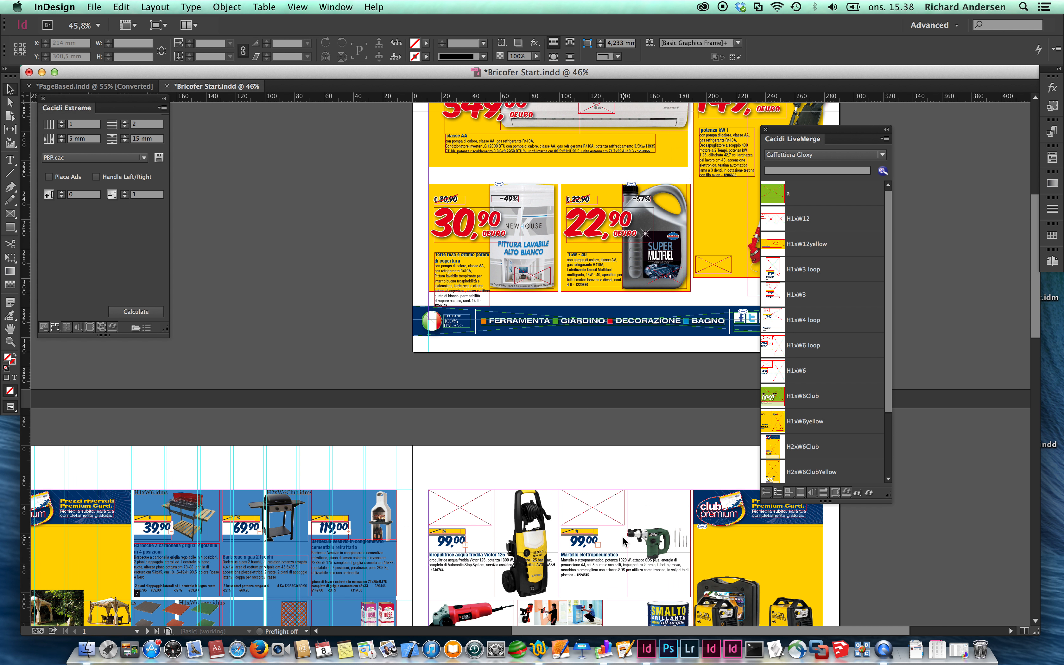
pyautogui.scroll(-6, 624, 541)
pyautogui.hscroll(-4, 624, 541)
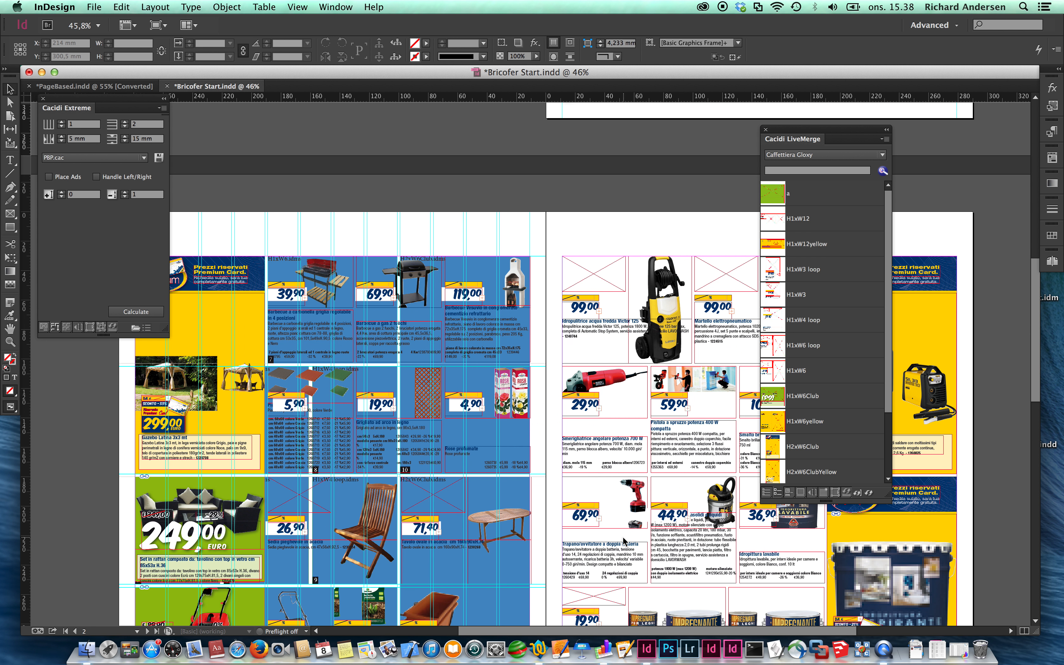
pyautogui.scroll(-10, 622, 536)
pyautogui.hscroll(-3, 622, 536)
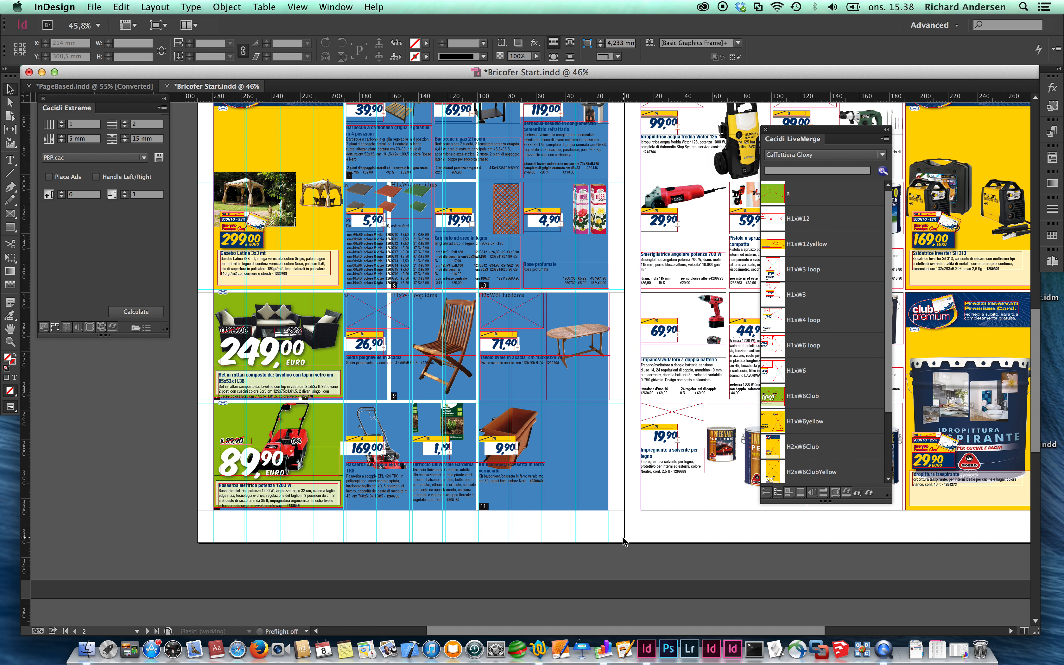
pyautogui.scroll(-1, 908, 453)
pyautogui.hscroll(1, 908, 453)
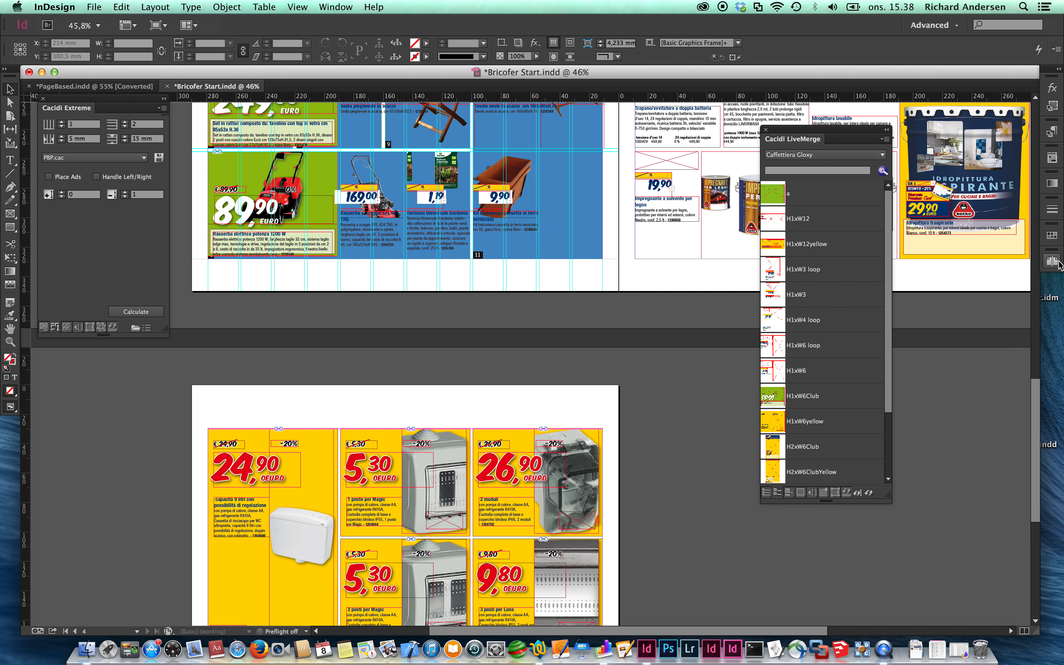
# - Display the document's layers and hide the BG layer to view the products on page 2 without the page design frames
pyautogui.click(1052, 261)
pyautogui.click(1058, 262)
pyautogui.click(335, 6)
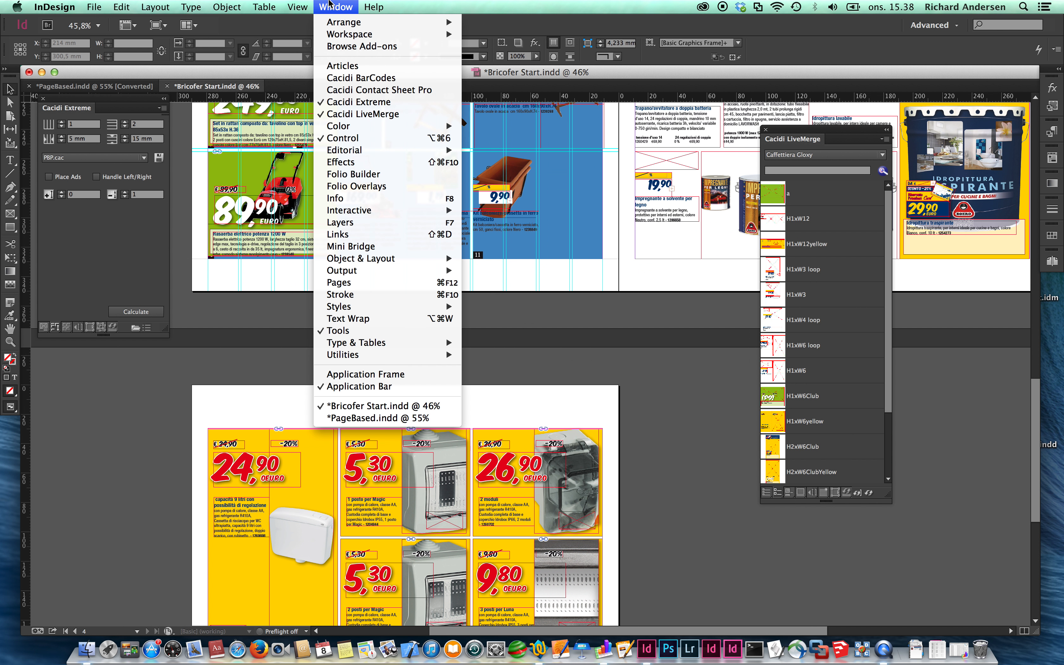
pyautogui.moveTo(369, 272)
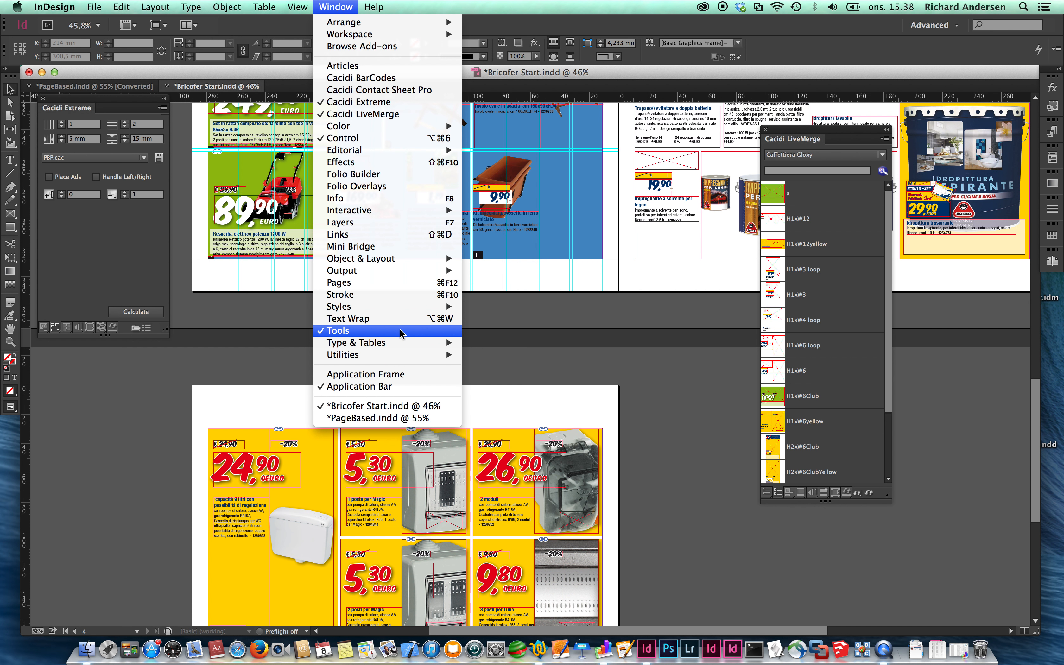
pyautogui.click(395, 222)
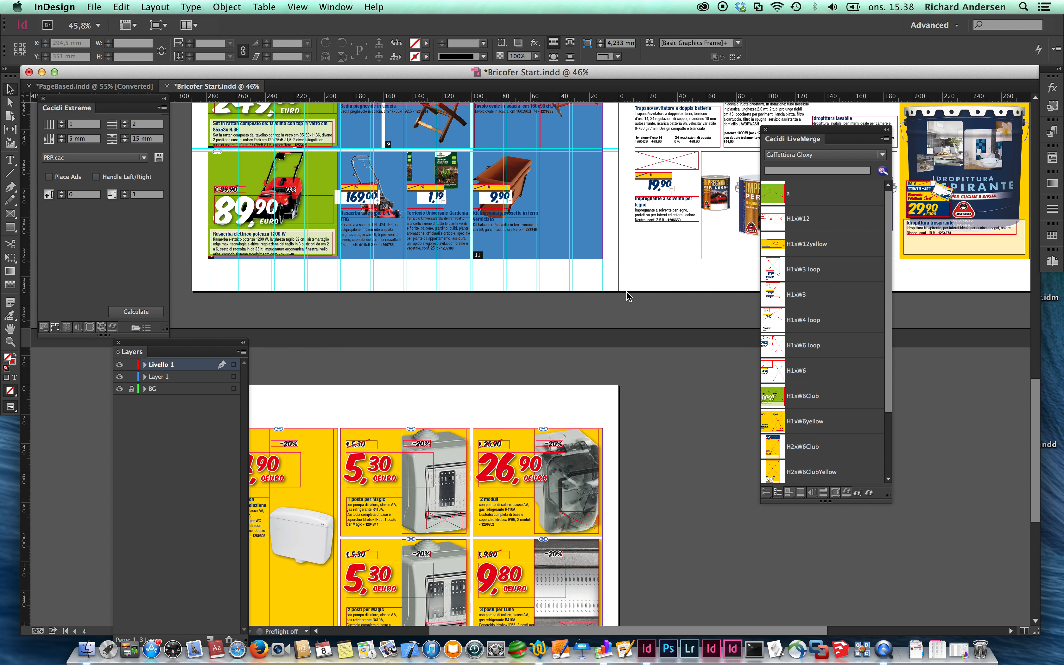
pyautogui.click(119, 388)
pyautogui.scroll(5, 430, 345)
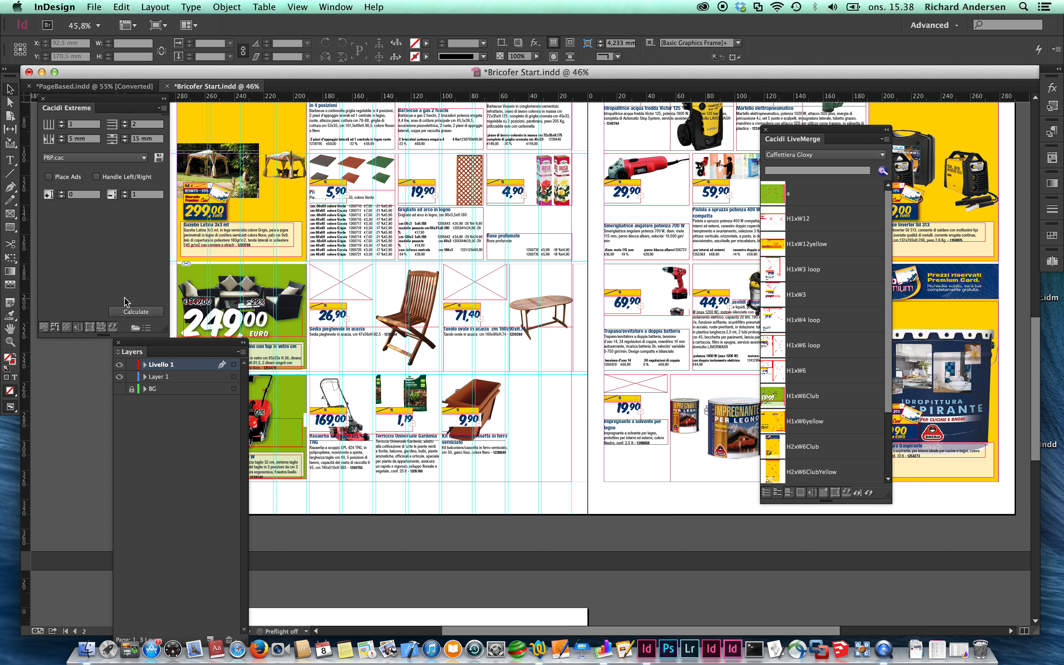
# - Switch to the project AC PageBasedPriority and open its InDesign template PriorityBasedPage.indd
pyautogui.click(162, 109)
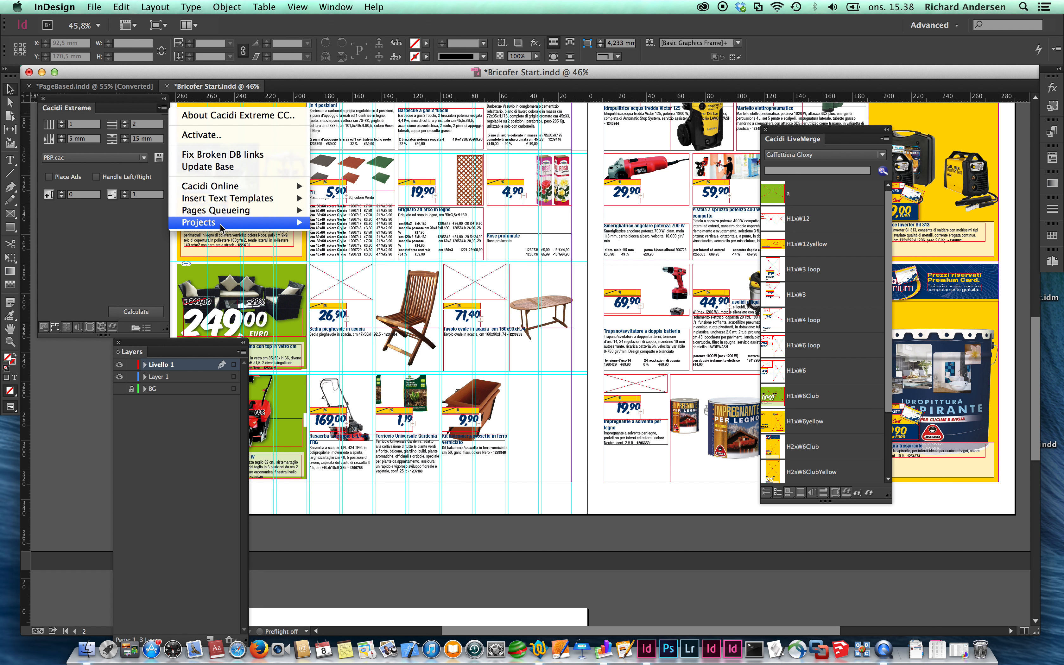
pyautogui.moveTo(222, 222)
pyautogui.click(386, 69)
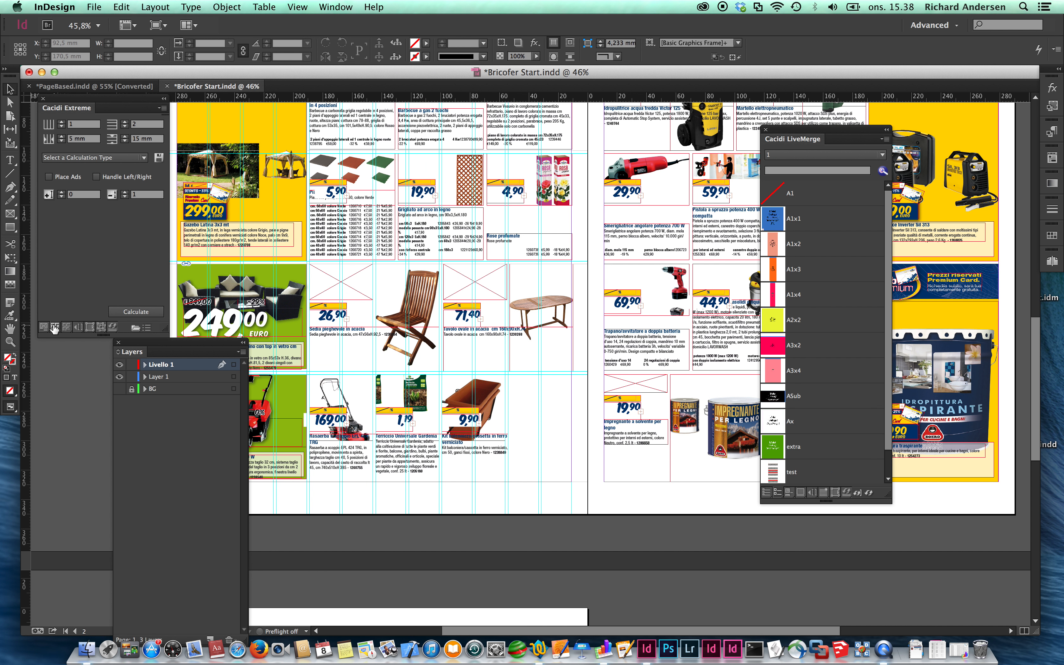
pyautogui.click(54, 327)
pyautogui.click(95, 193)
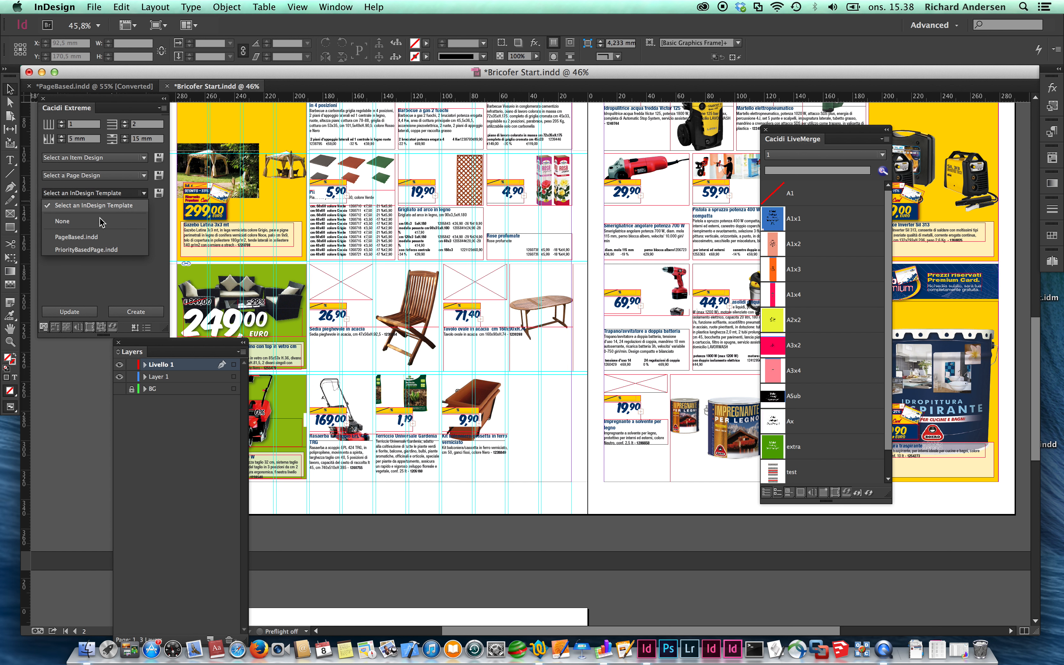
pyautogui.click(95, 250)
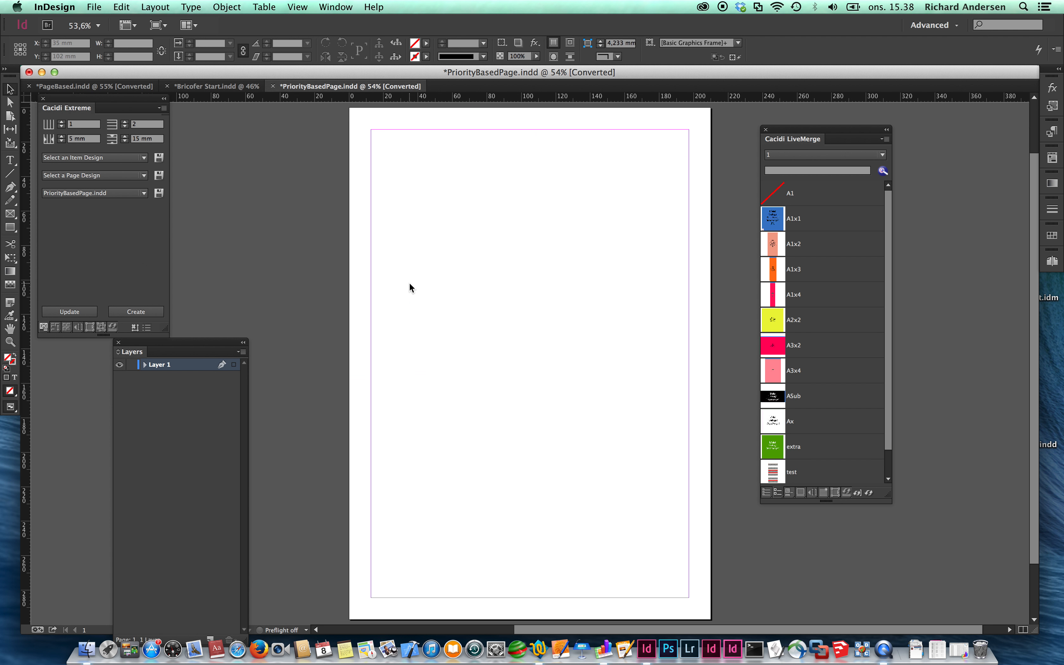
# - Load the item design A1x1.idms on the page to inspect it, and delete it from the page
pyautogui.click(142, 157)
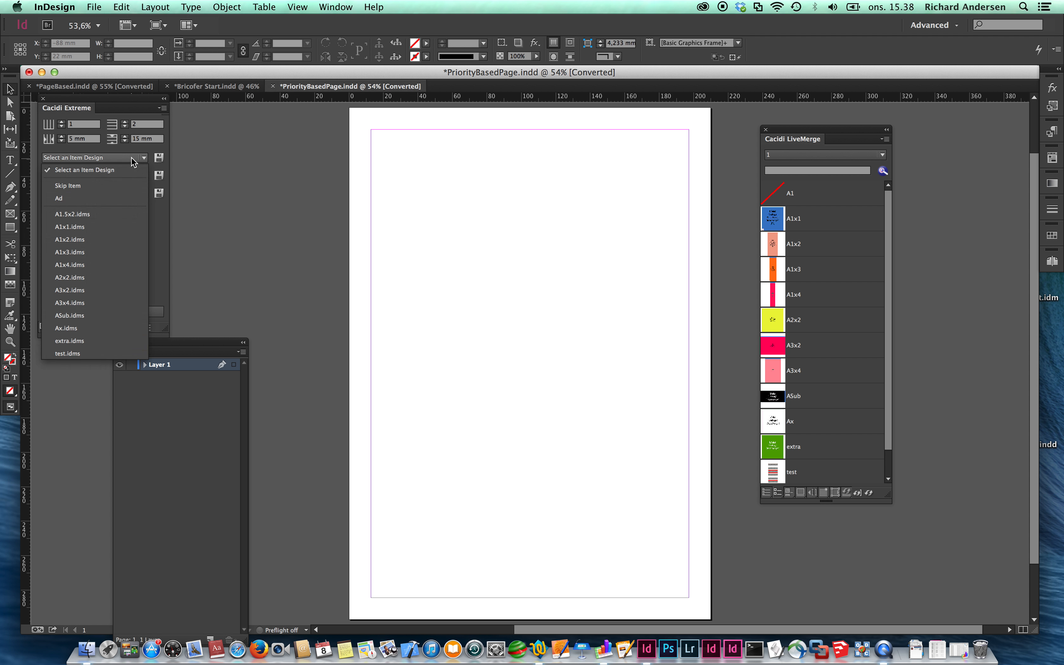
pyautogui.click(101, 226)
pyautogui.click(433, 213)
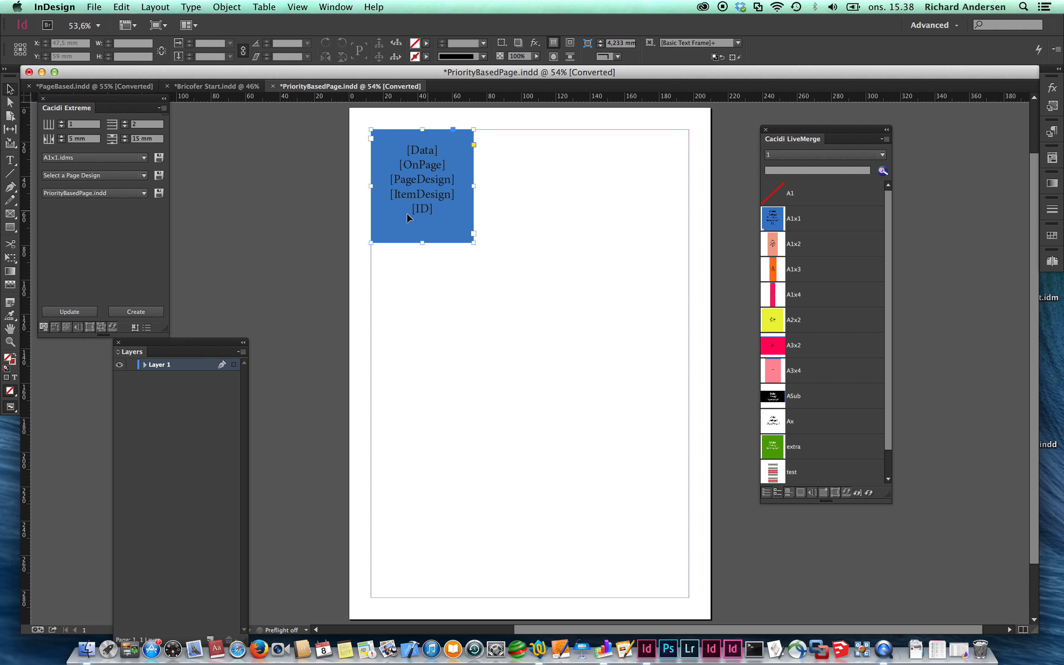
pyautogui.press('Delete')
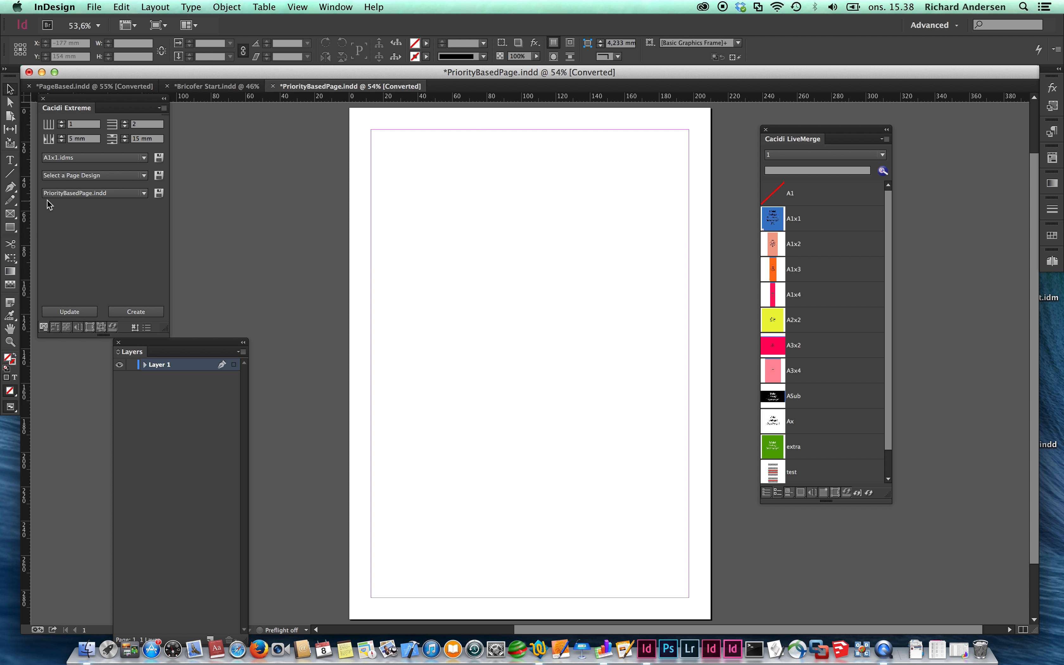
# - Review the list of page designs without choosing one, and reload the project AC PageBasedPriority
pyautogui.click(73, 176)
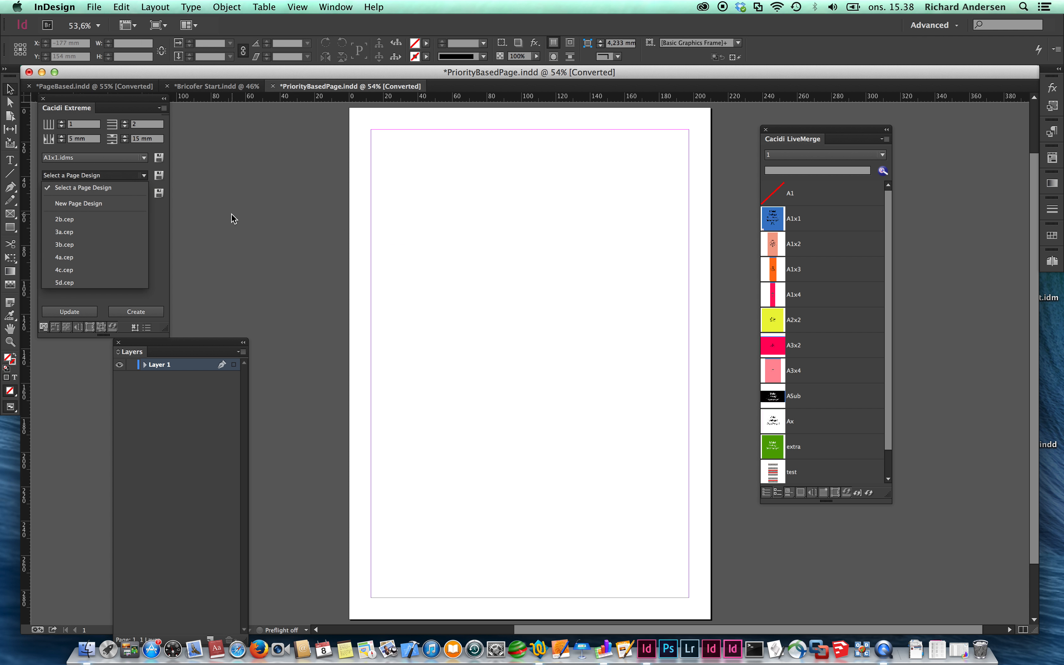
pyautogui.click(212, 158)
pyautogui.click(162, 109)
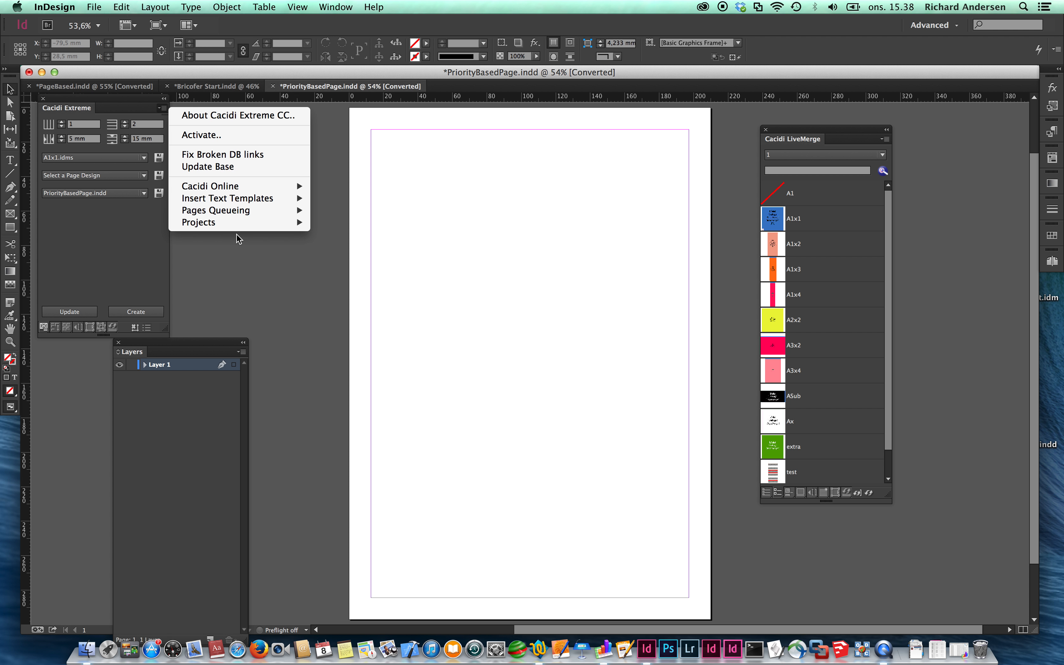
pyautogui.moveTo(236, 228)
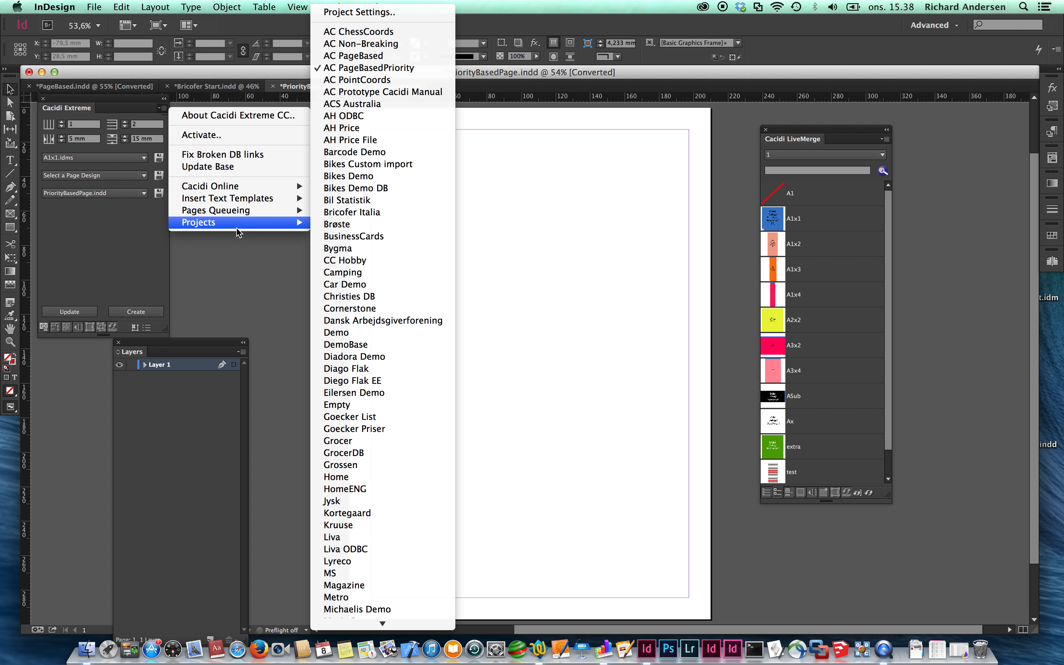
pyautogui.click(363, 70)
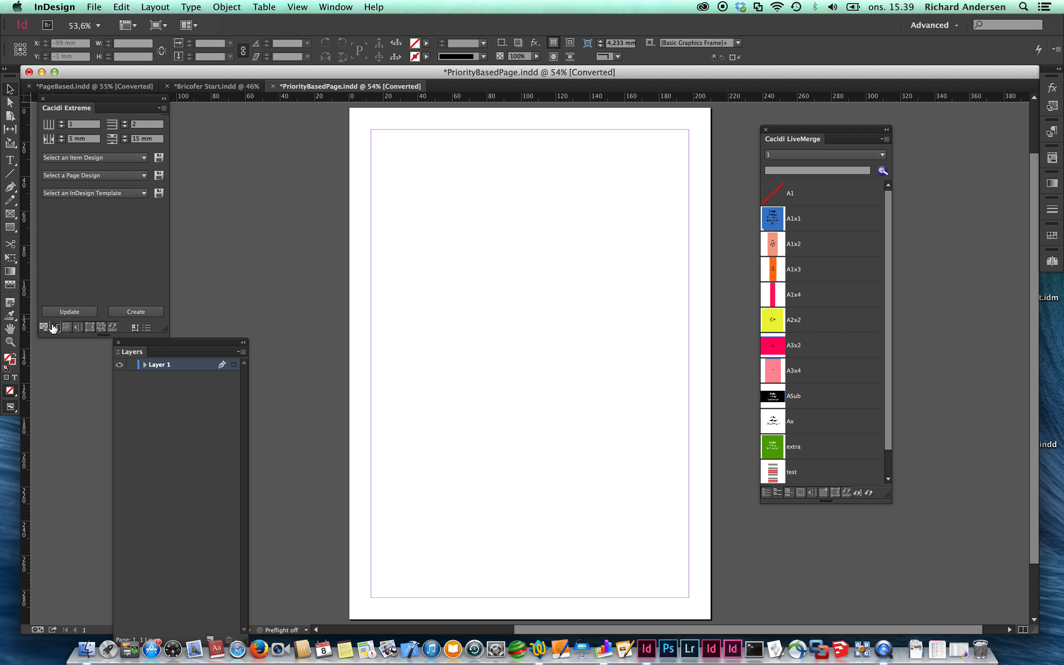
# - Load the page design 3b.cep on the page and select all of its frames
pyautogui.click(96, 177)
pyautogui.click(85, 224)
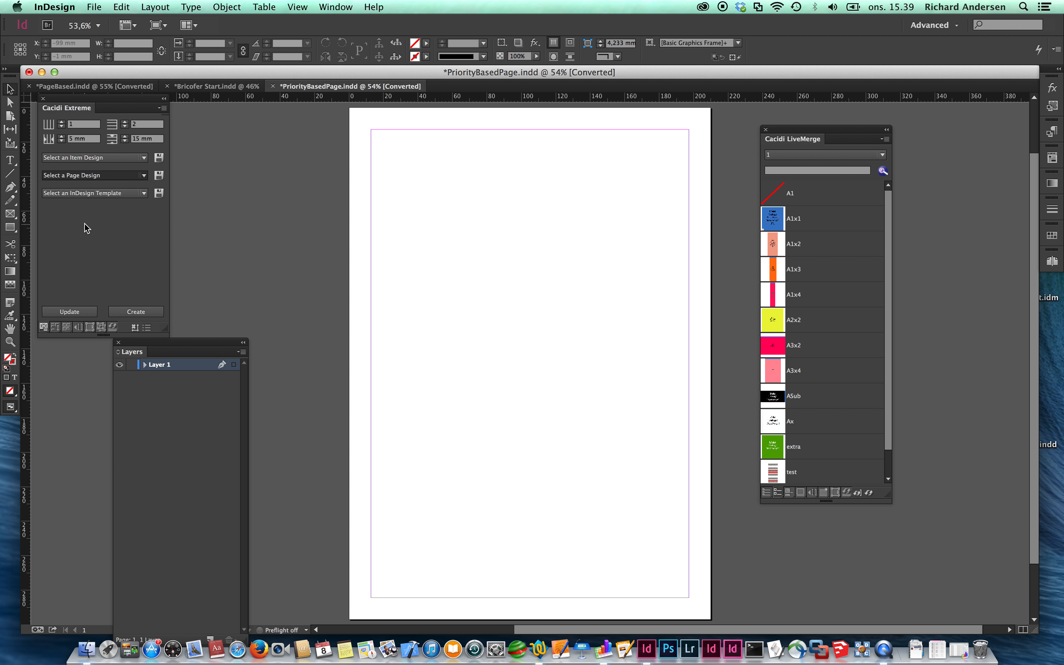
pyautogui.click(100, 176)
pyautogui.click(92, 238)
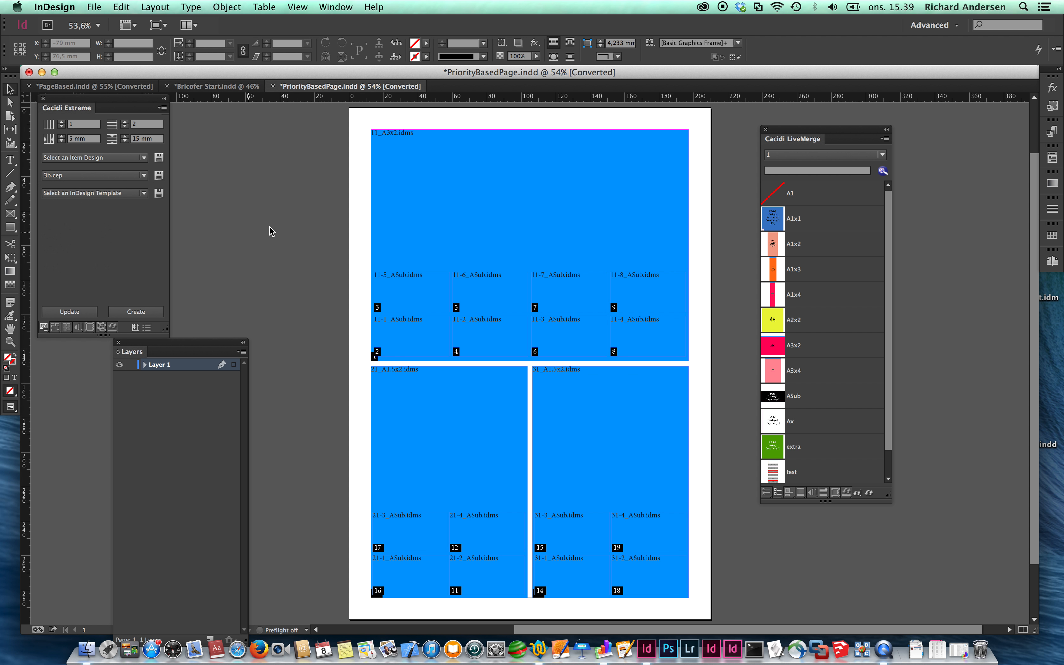
pyautogui.moveTo(213, 346); pyautogui.dragTo(152, 397)
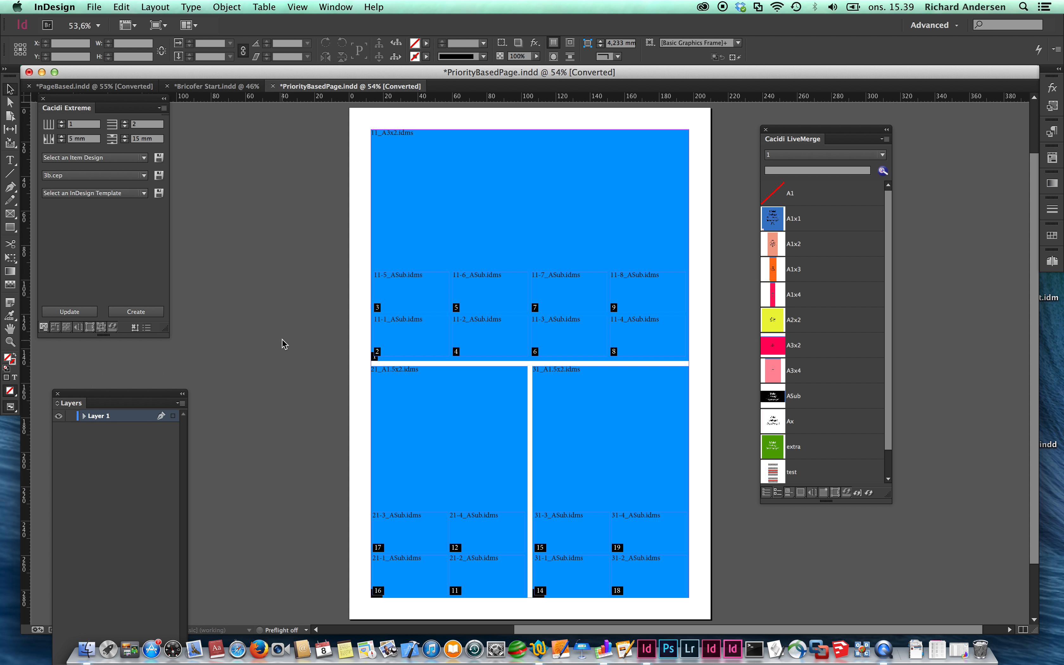
pyautogui.press('super+a')
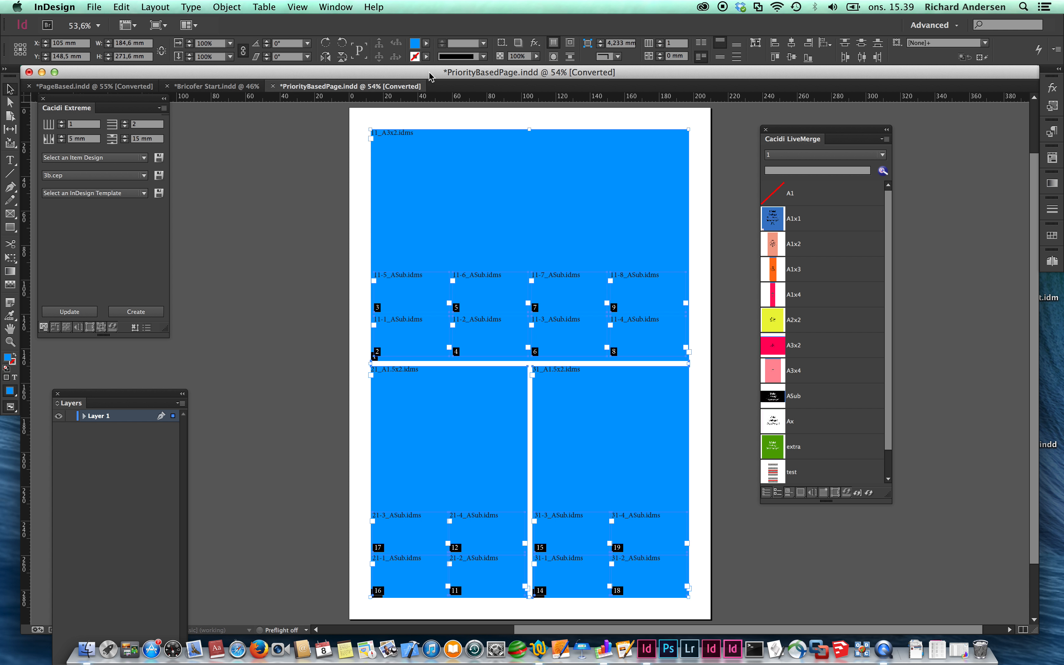
# - Give all selected page design frames a black 2 pt stroke
pyautogui.click(426, 56)
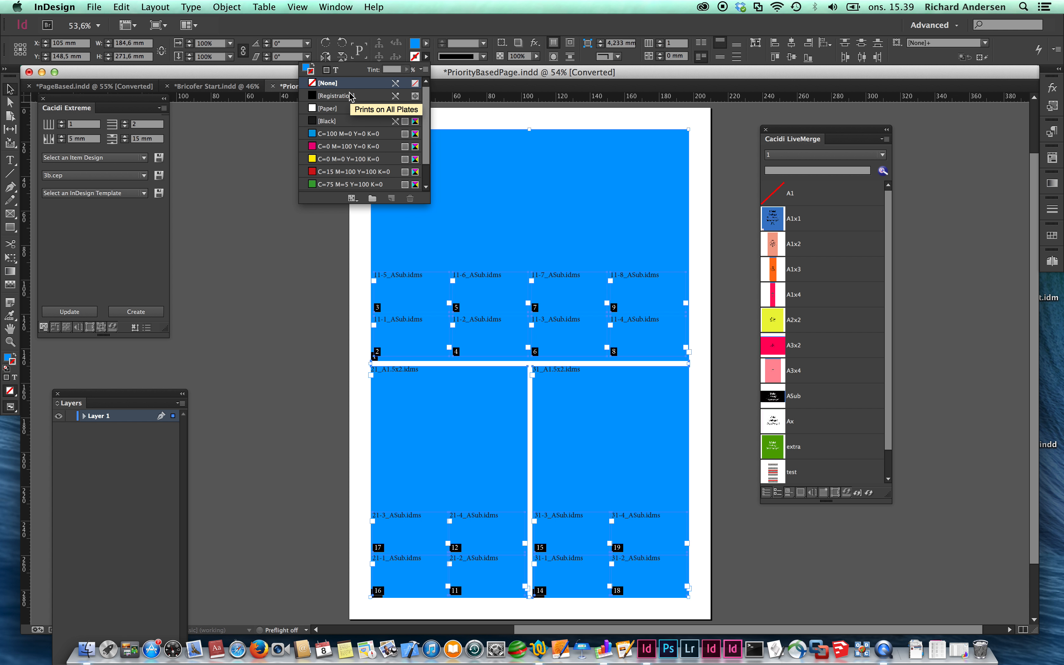
pyautogui.click(338, 121)
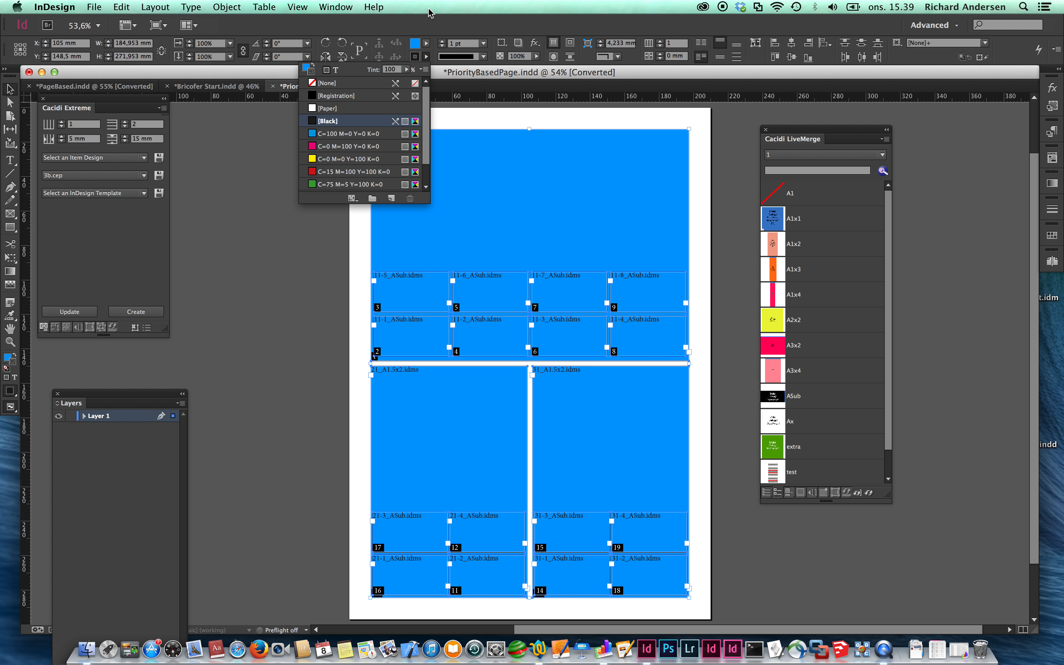
pyautogui.click(441, 42)
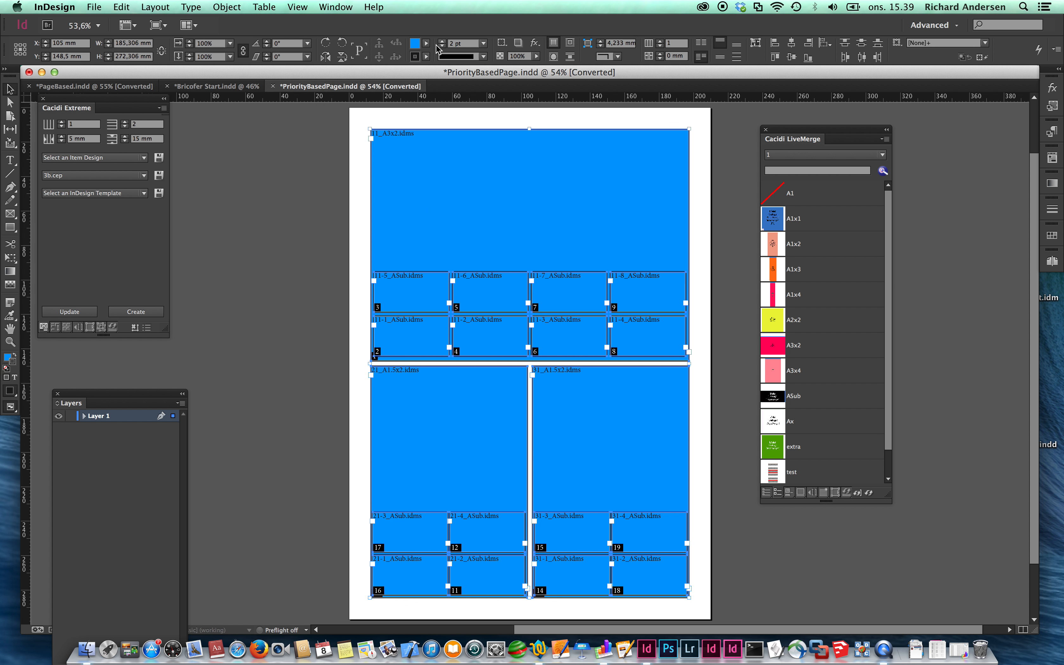
pyautogui.click(245, 230)
# - Examine the large A3x2.idms frame and the ASub.idms sub-item frames 11-5 to 11-8 inside it
pyautogui.click(475, 222)
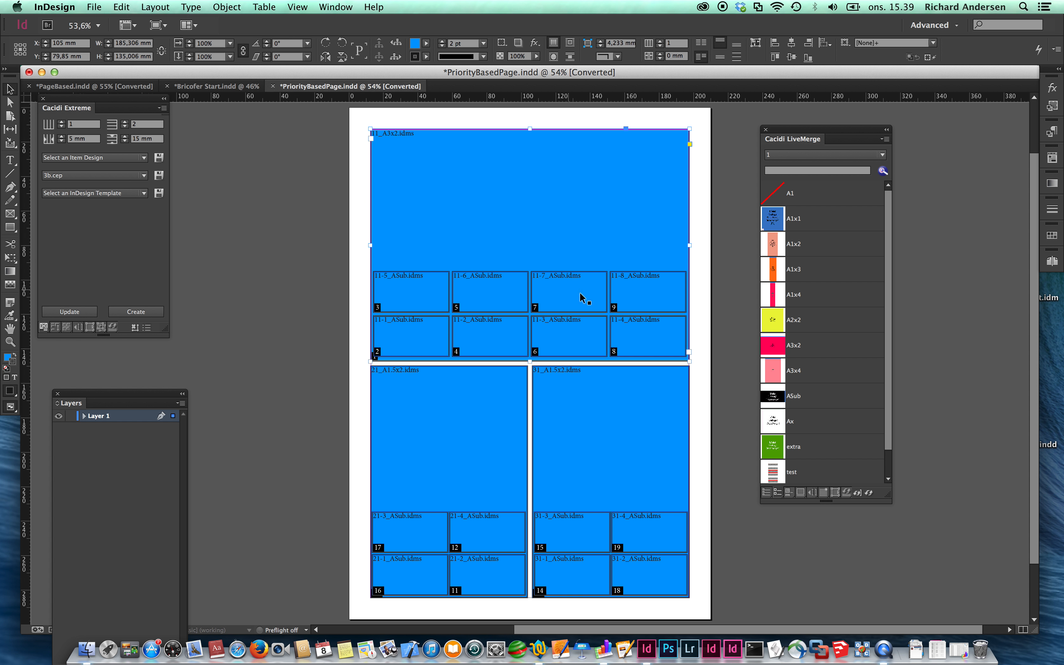
pyautogui.click(239, 332)
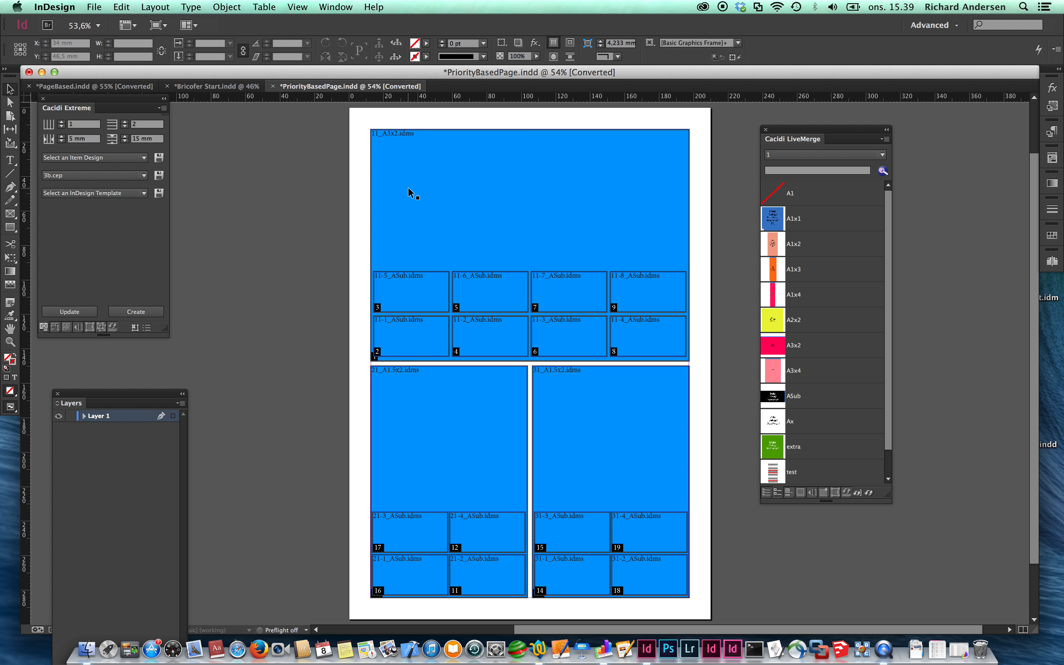
pyautogui.click(408, 193)
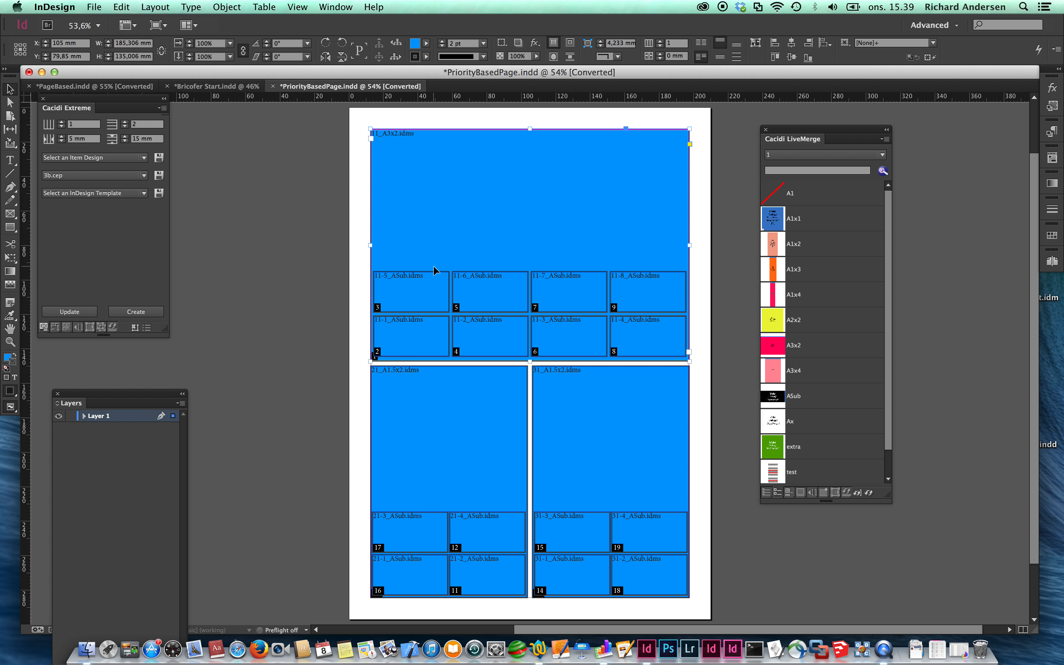
pyautogui.click(433, 295)
pyautogui.click(495, 285)
pyautogui.click(556, 284)
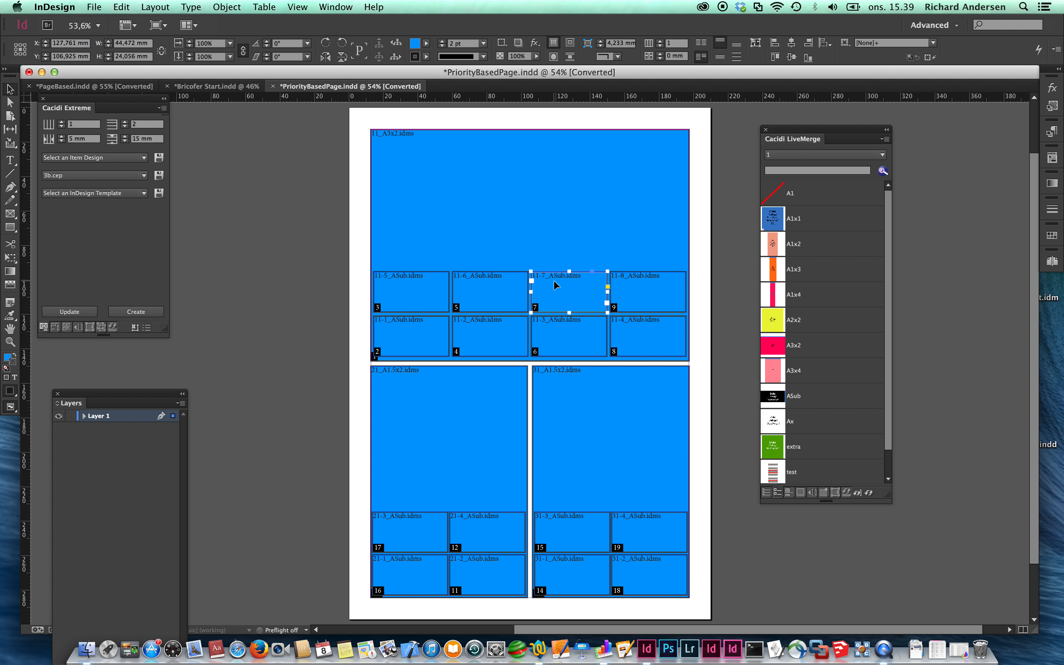
pyautogui.click(656, 296)
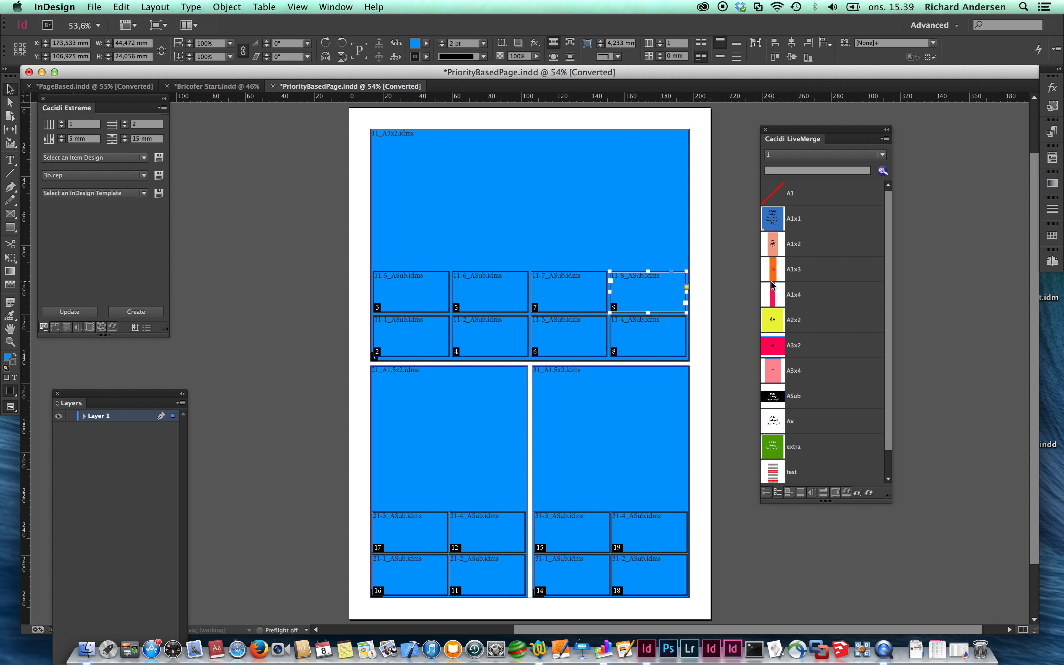
pyautogui.click(723, 284)
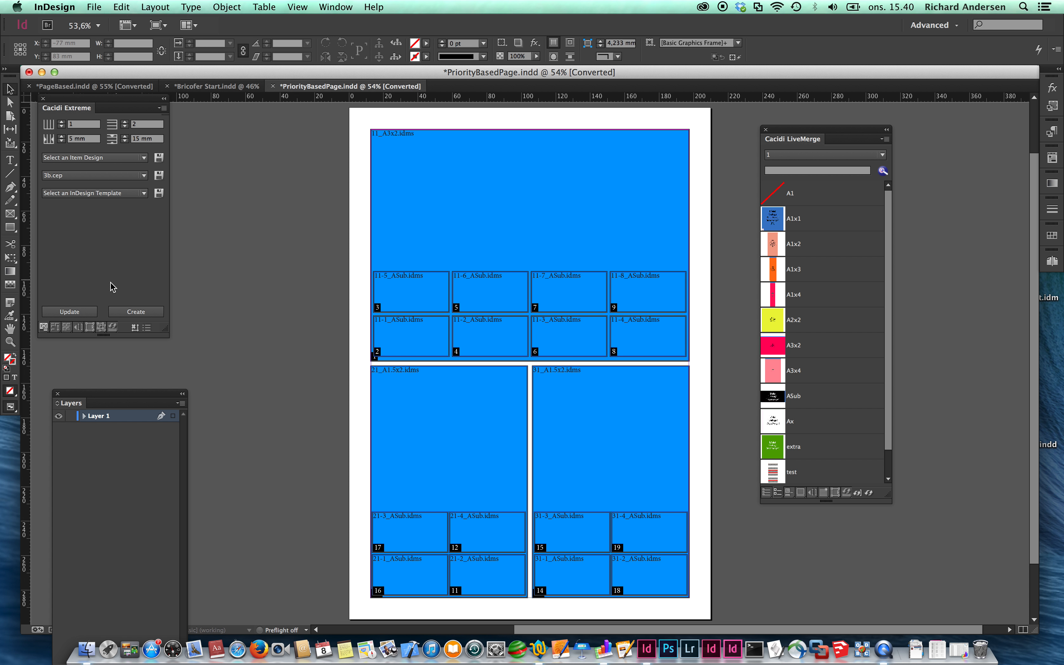
# - Delete all page design frames from the page, and load the saved calculation type PagePriorityBased.cac
pyautogui.press('super+a')
pyautogui.press('Delete')
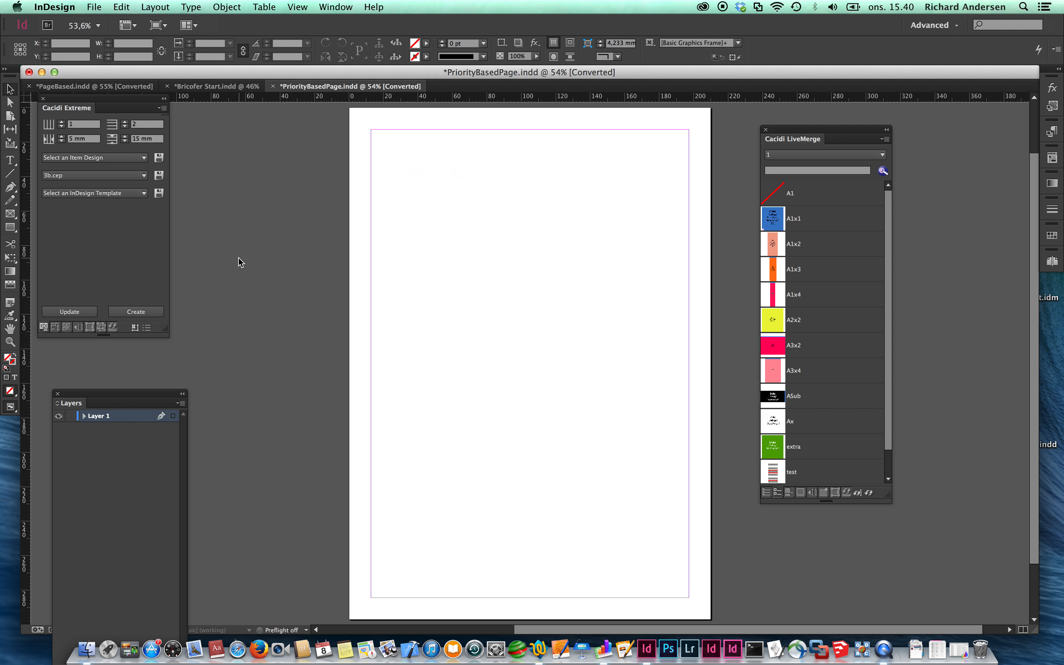
pyautogui.click(56, 328)
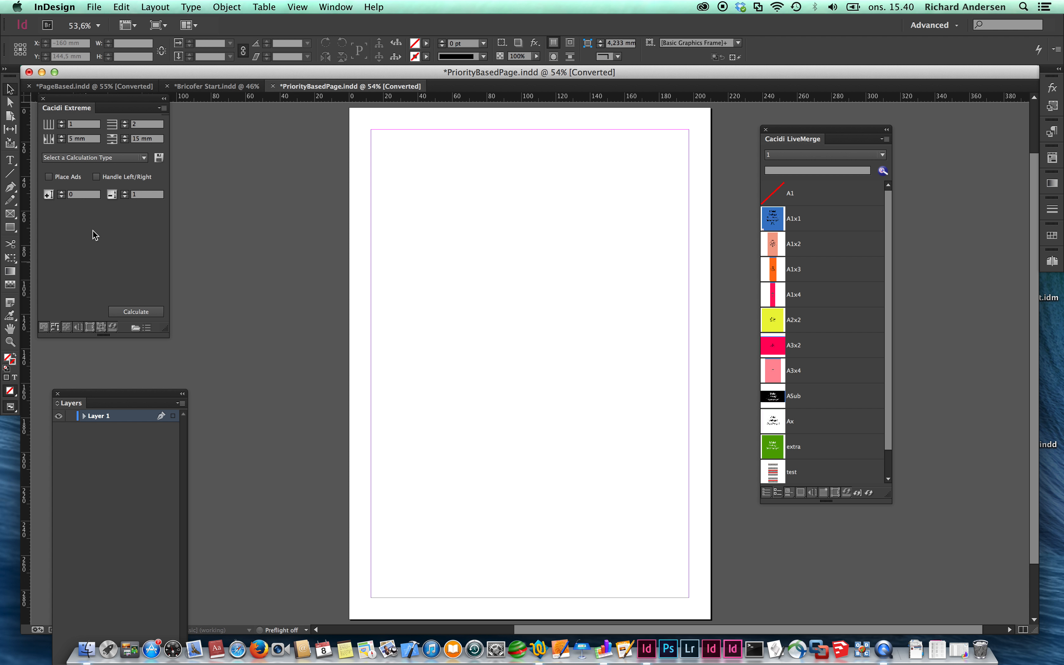
pyautogui.click(101, 160)
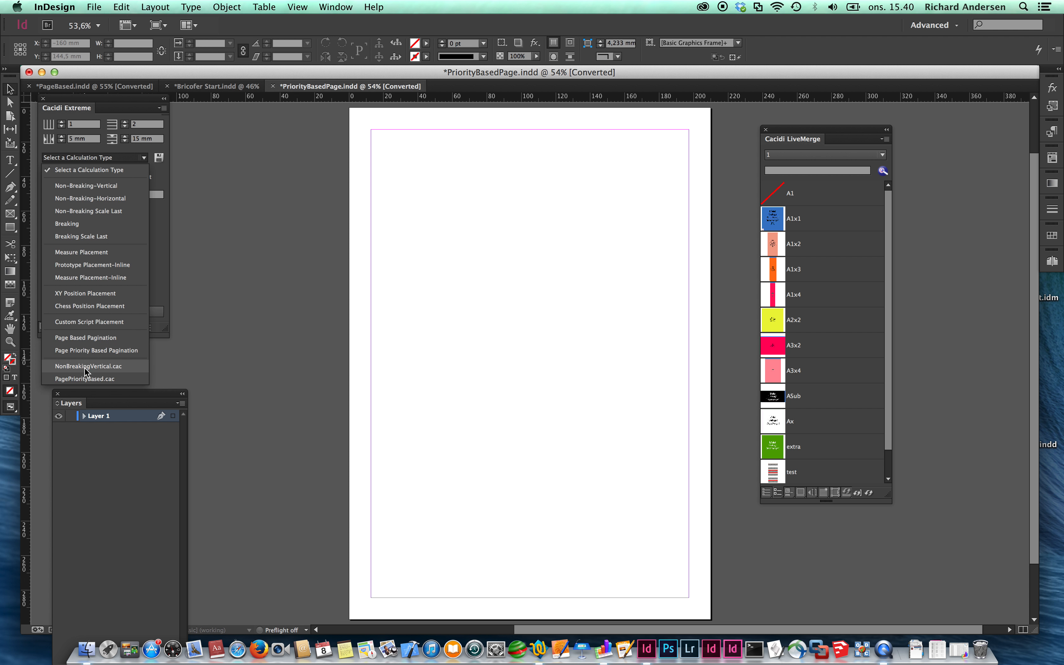
pyautogui.click(88, 379)
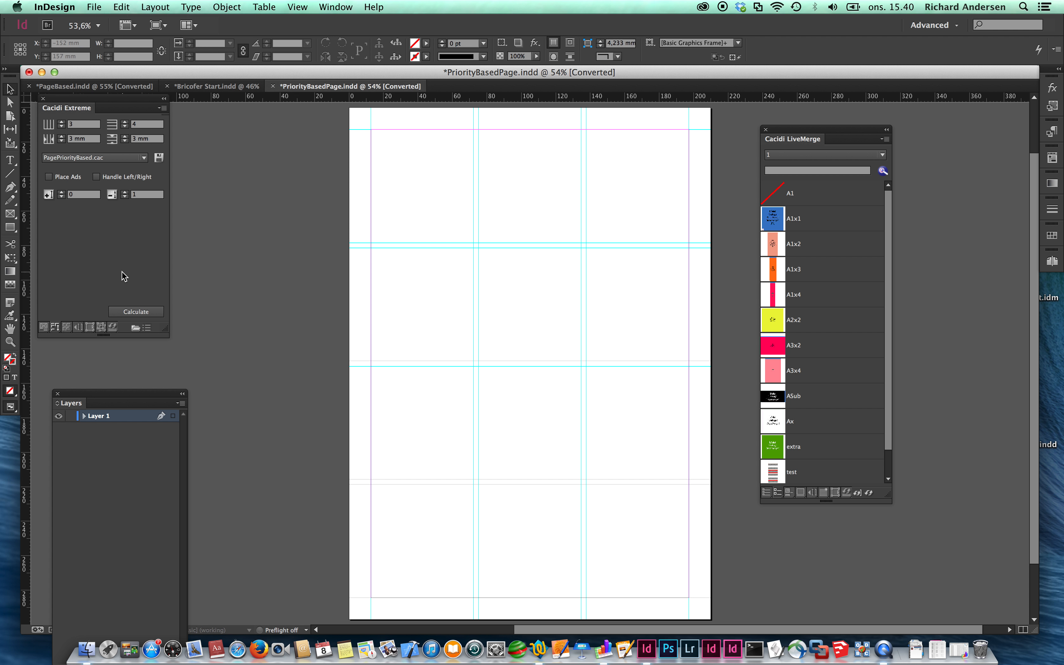
# - Check the data field assignments for Priority, PageDesign and OnPage, and run the calculation with PagePriorityBased.cac
pyautogui.click(78, 327)
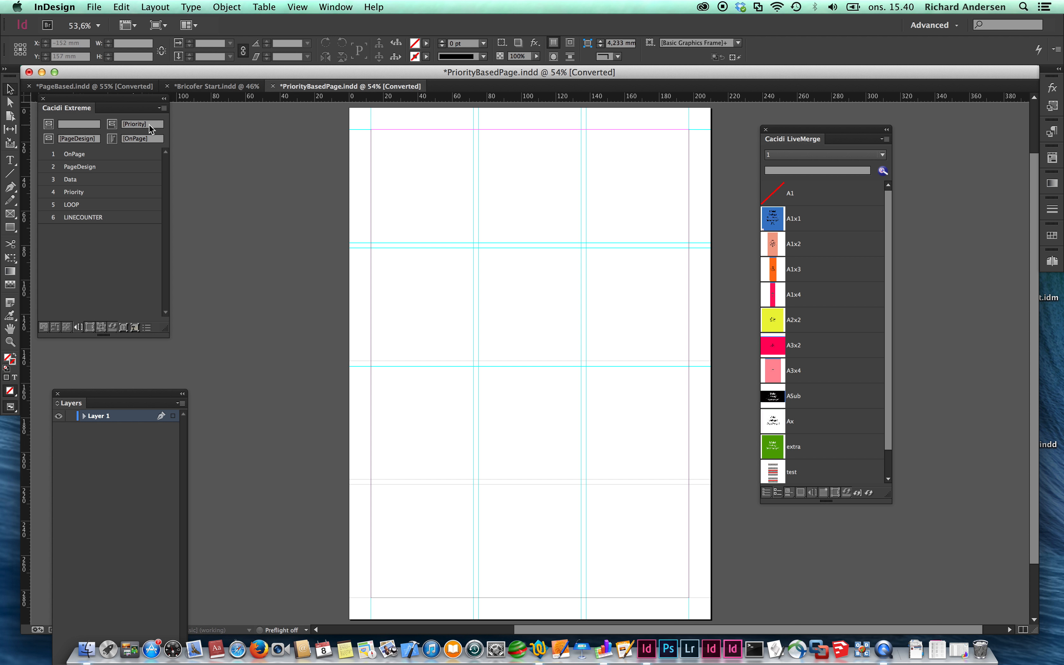
pyautogui.click(54, 327)
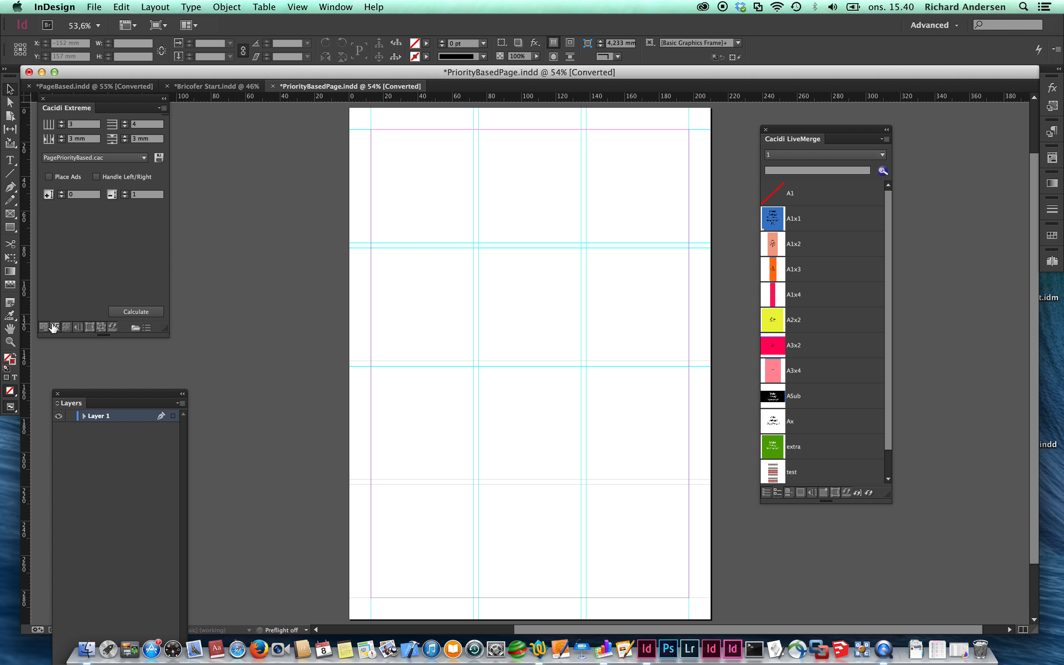
pyautogui.click(125, 161)
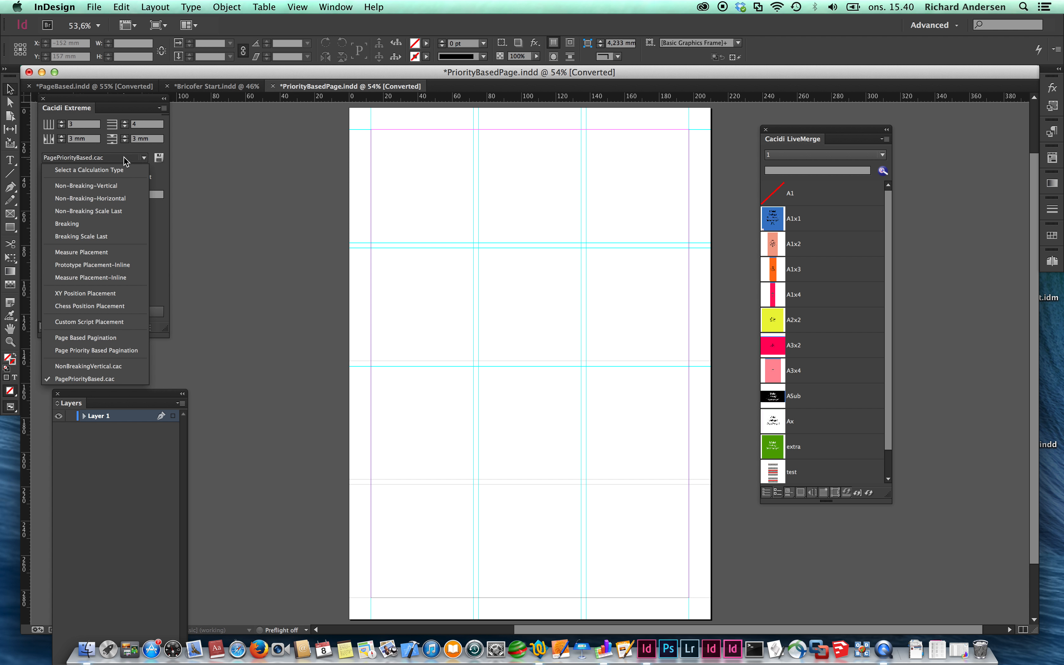
pyautogui.click(69, 386)
pyautogui.click(149, 312)
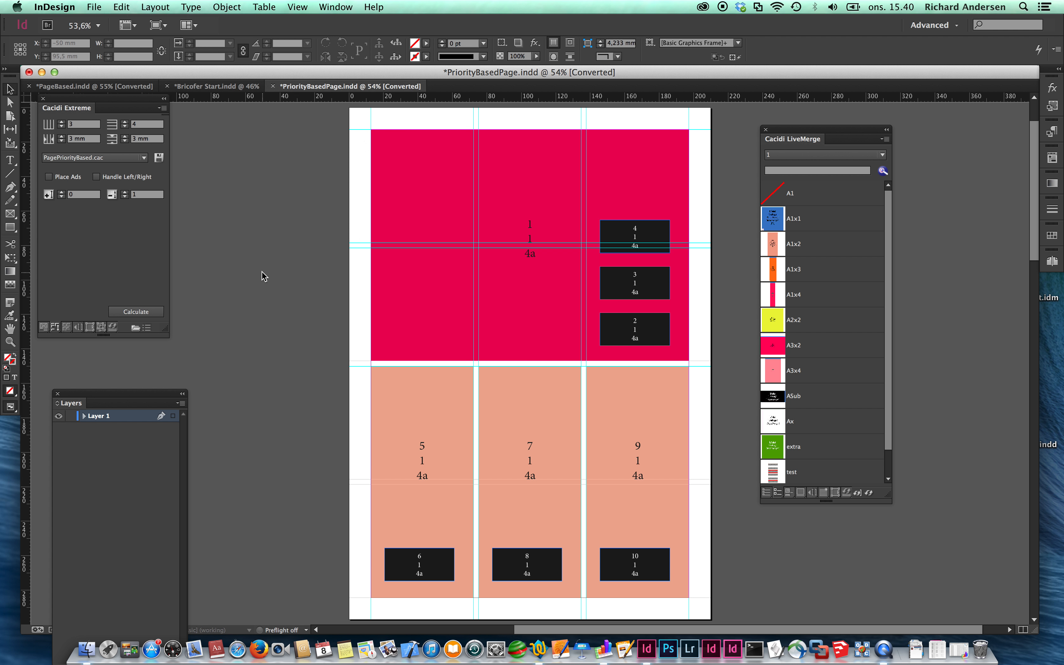
# - Examine the main items and black sub-items on the calculated pages, from the first page to the last and back
pyautogui.click(656, 233)
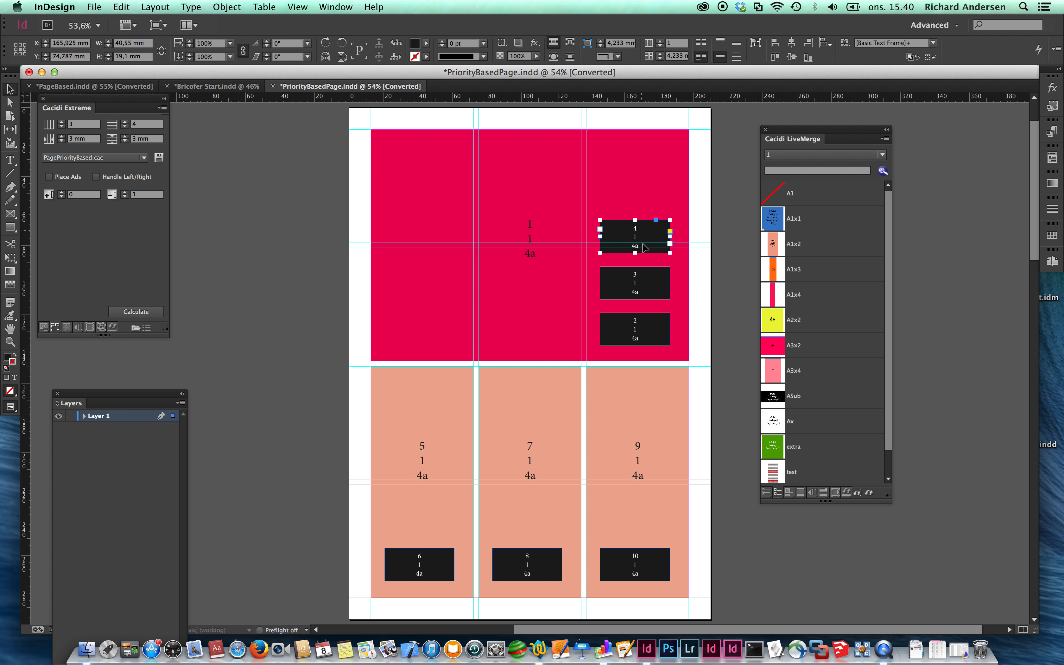
pyautogui.click(648, 280)
pyautogui.click(638, 328)
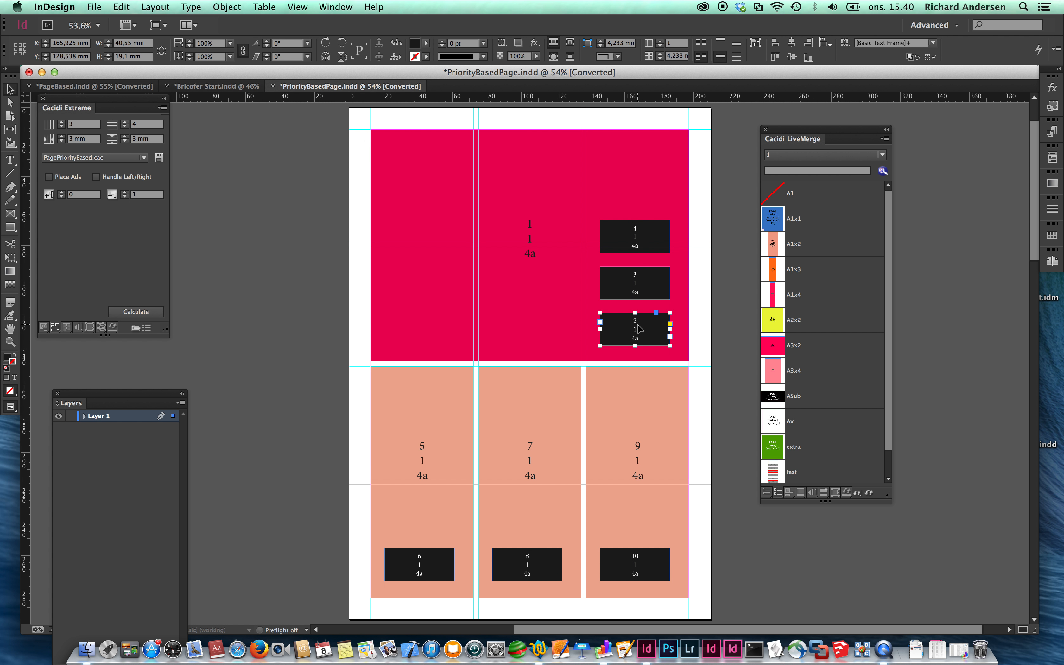
pyautogui.scroll(-1, 639, 328)
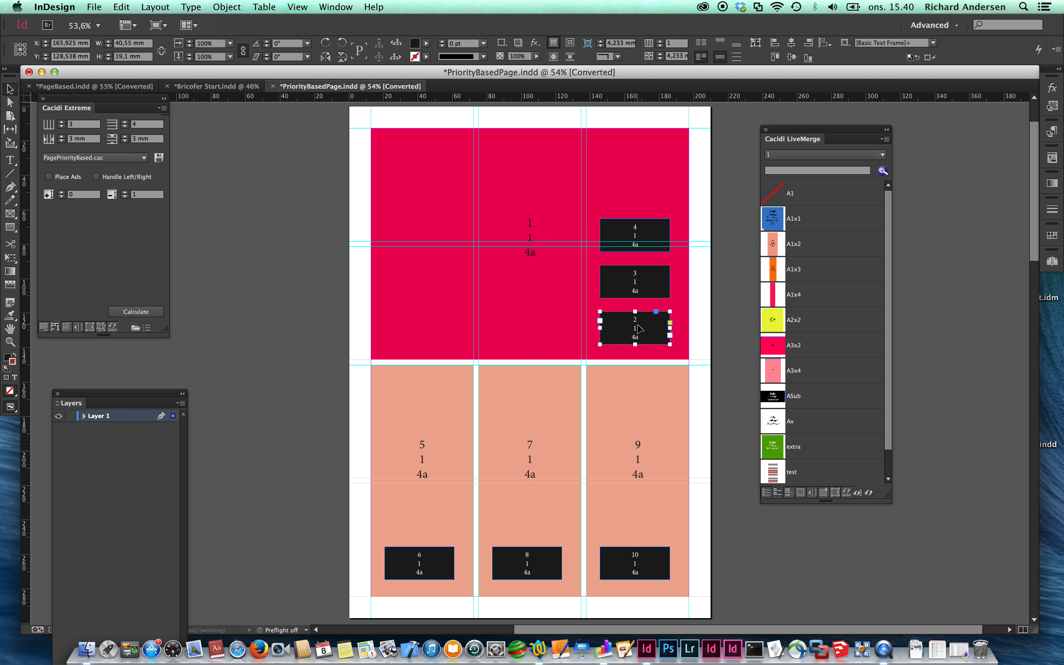
pyautogui.scroll(-5, 634, 288)
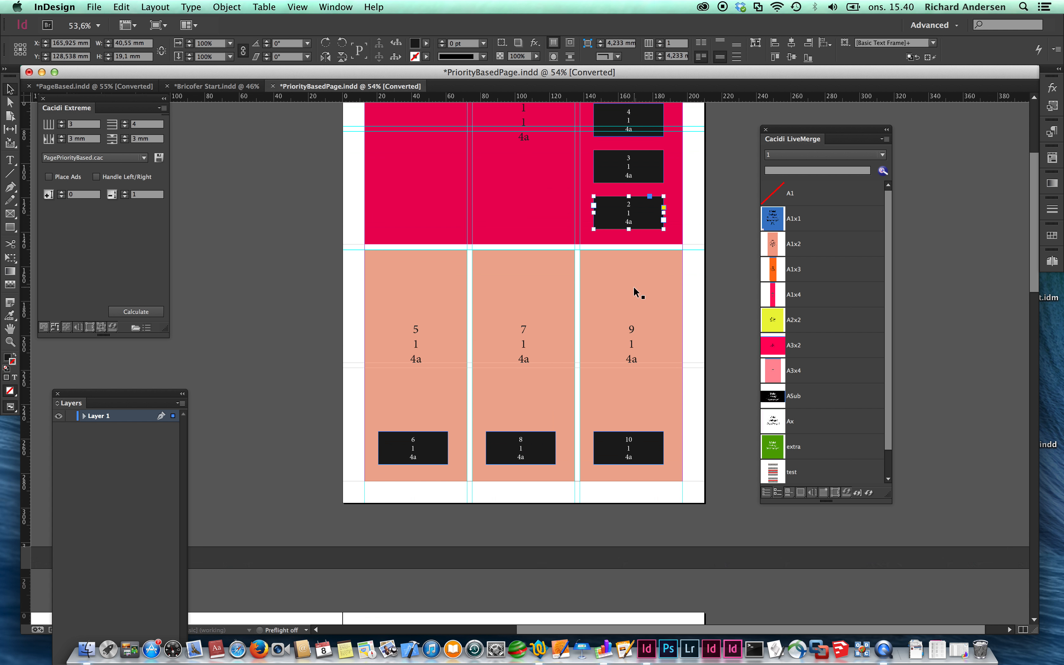
pyautogui.click(424, 324)
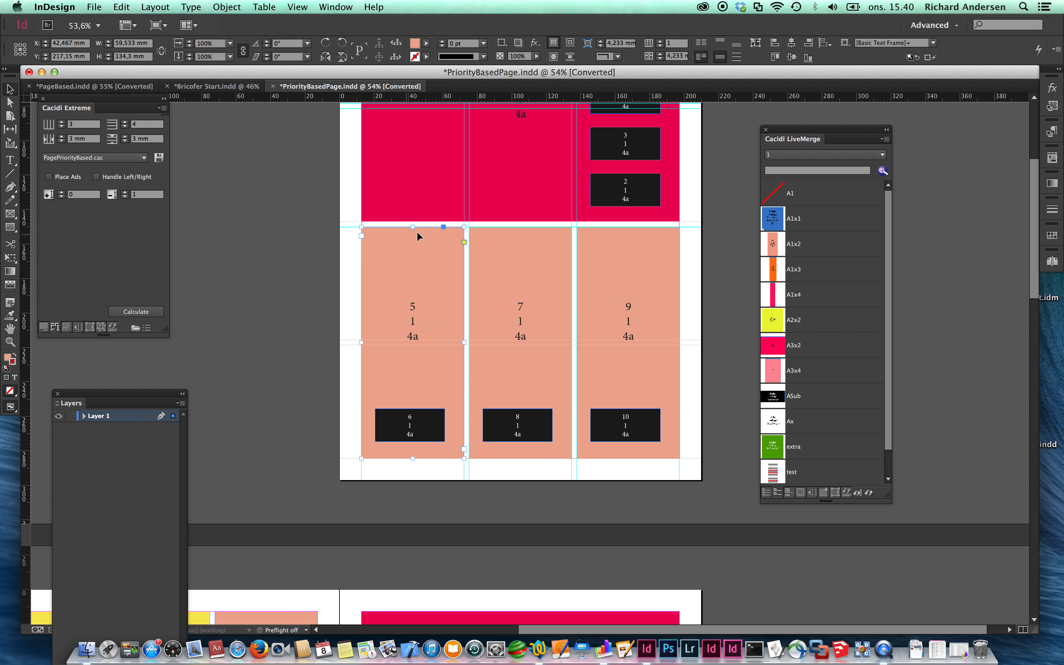
pyautogui.scroll(-10, 423, 338)
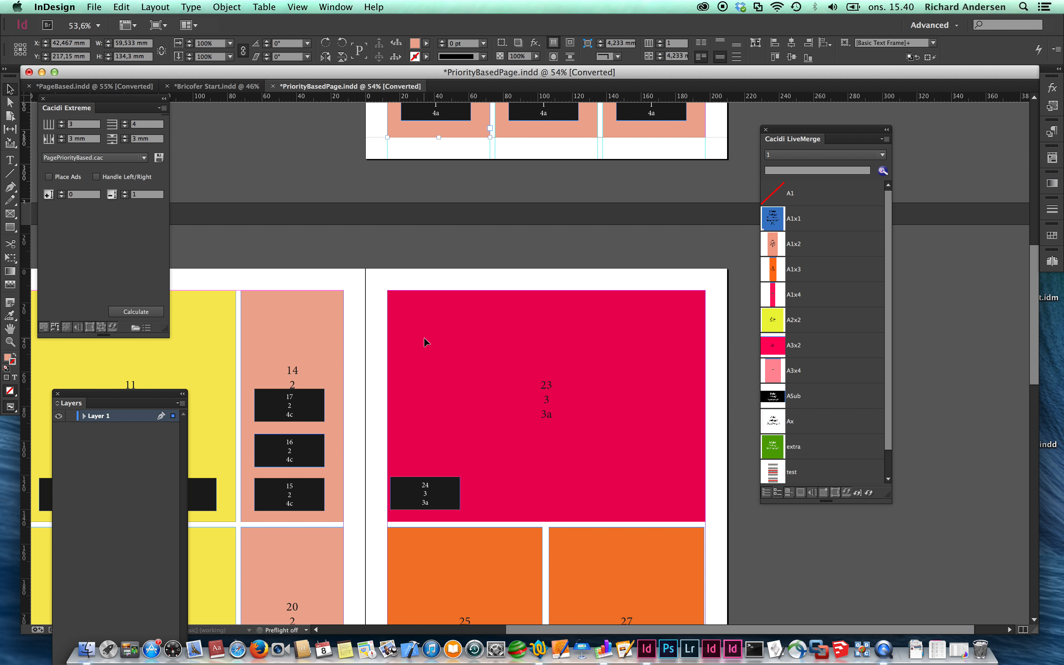
pyautogui.scroll(-20, 423, 342)
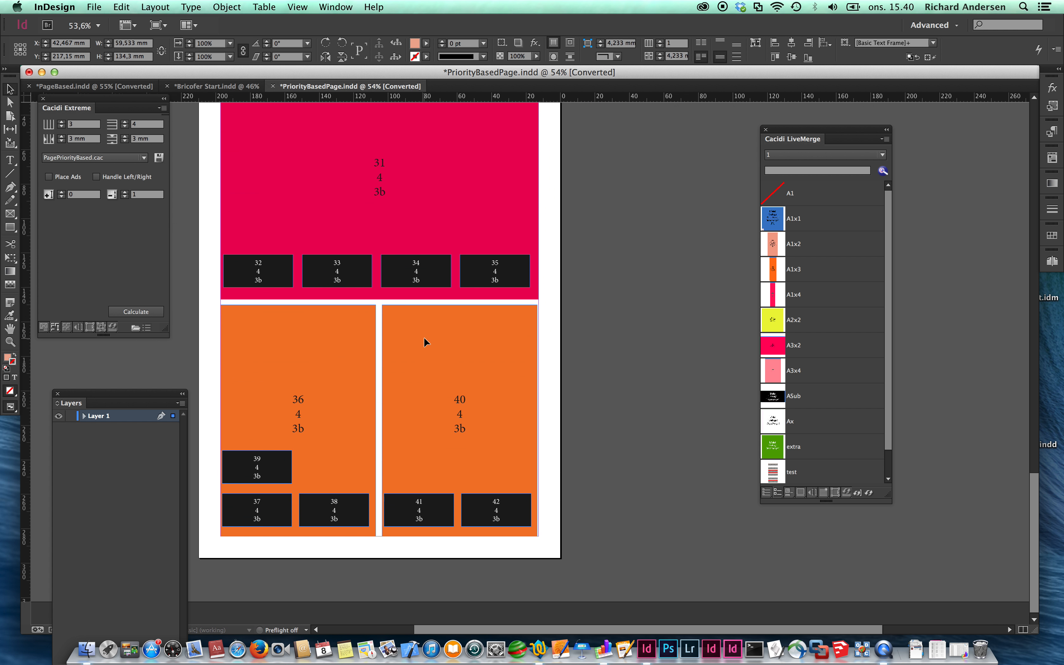
pyautogui.scroll(20, 424, 341)
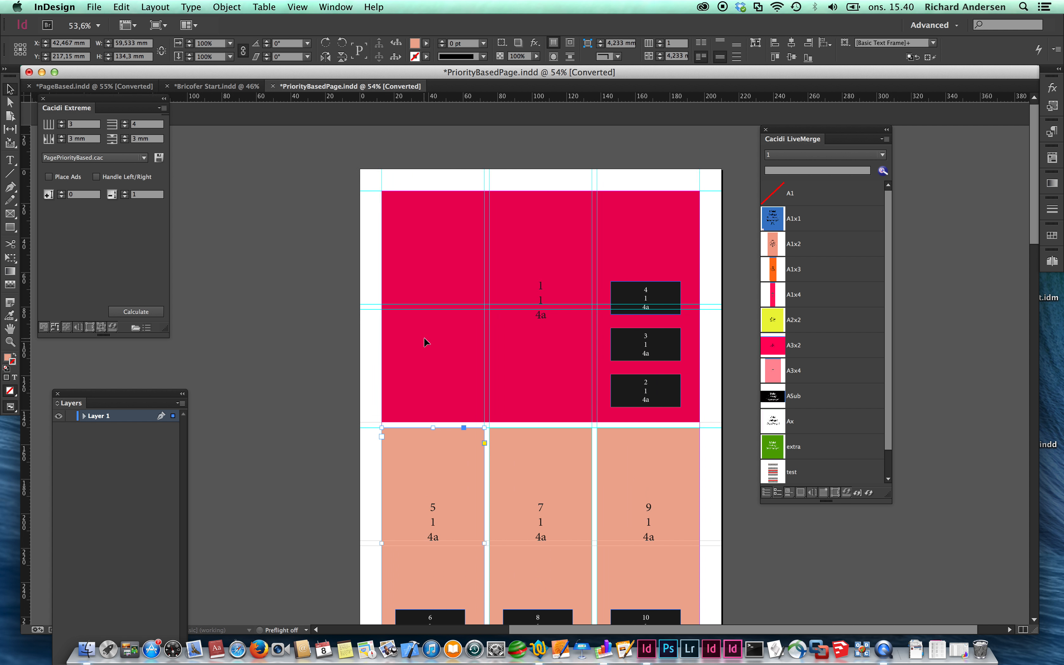
pyautogui.scroll(2, 424, 342)
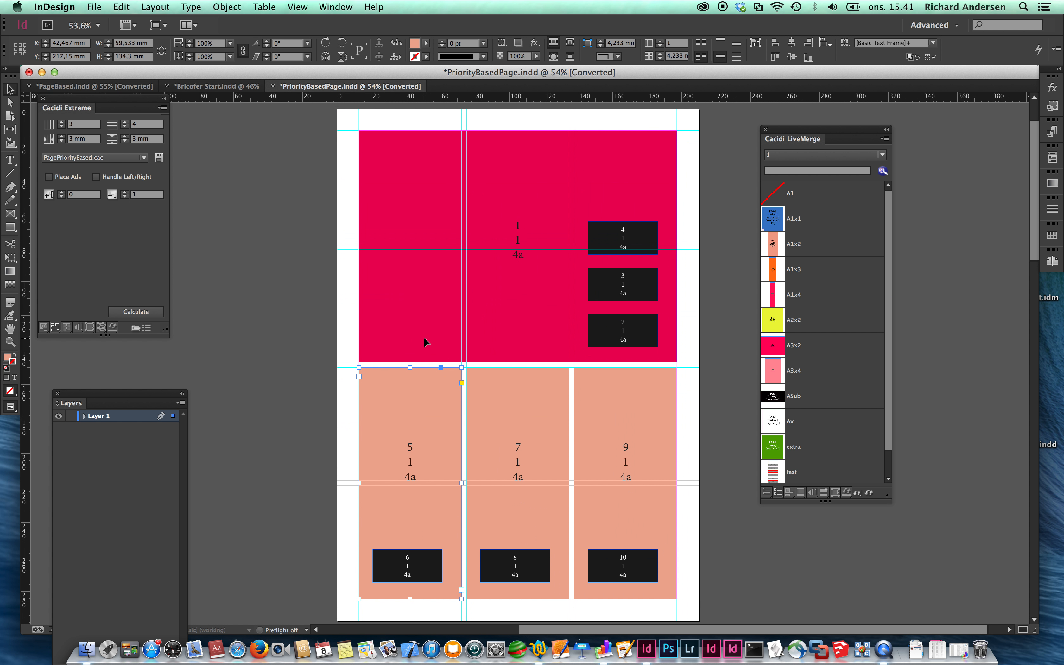